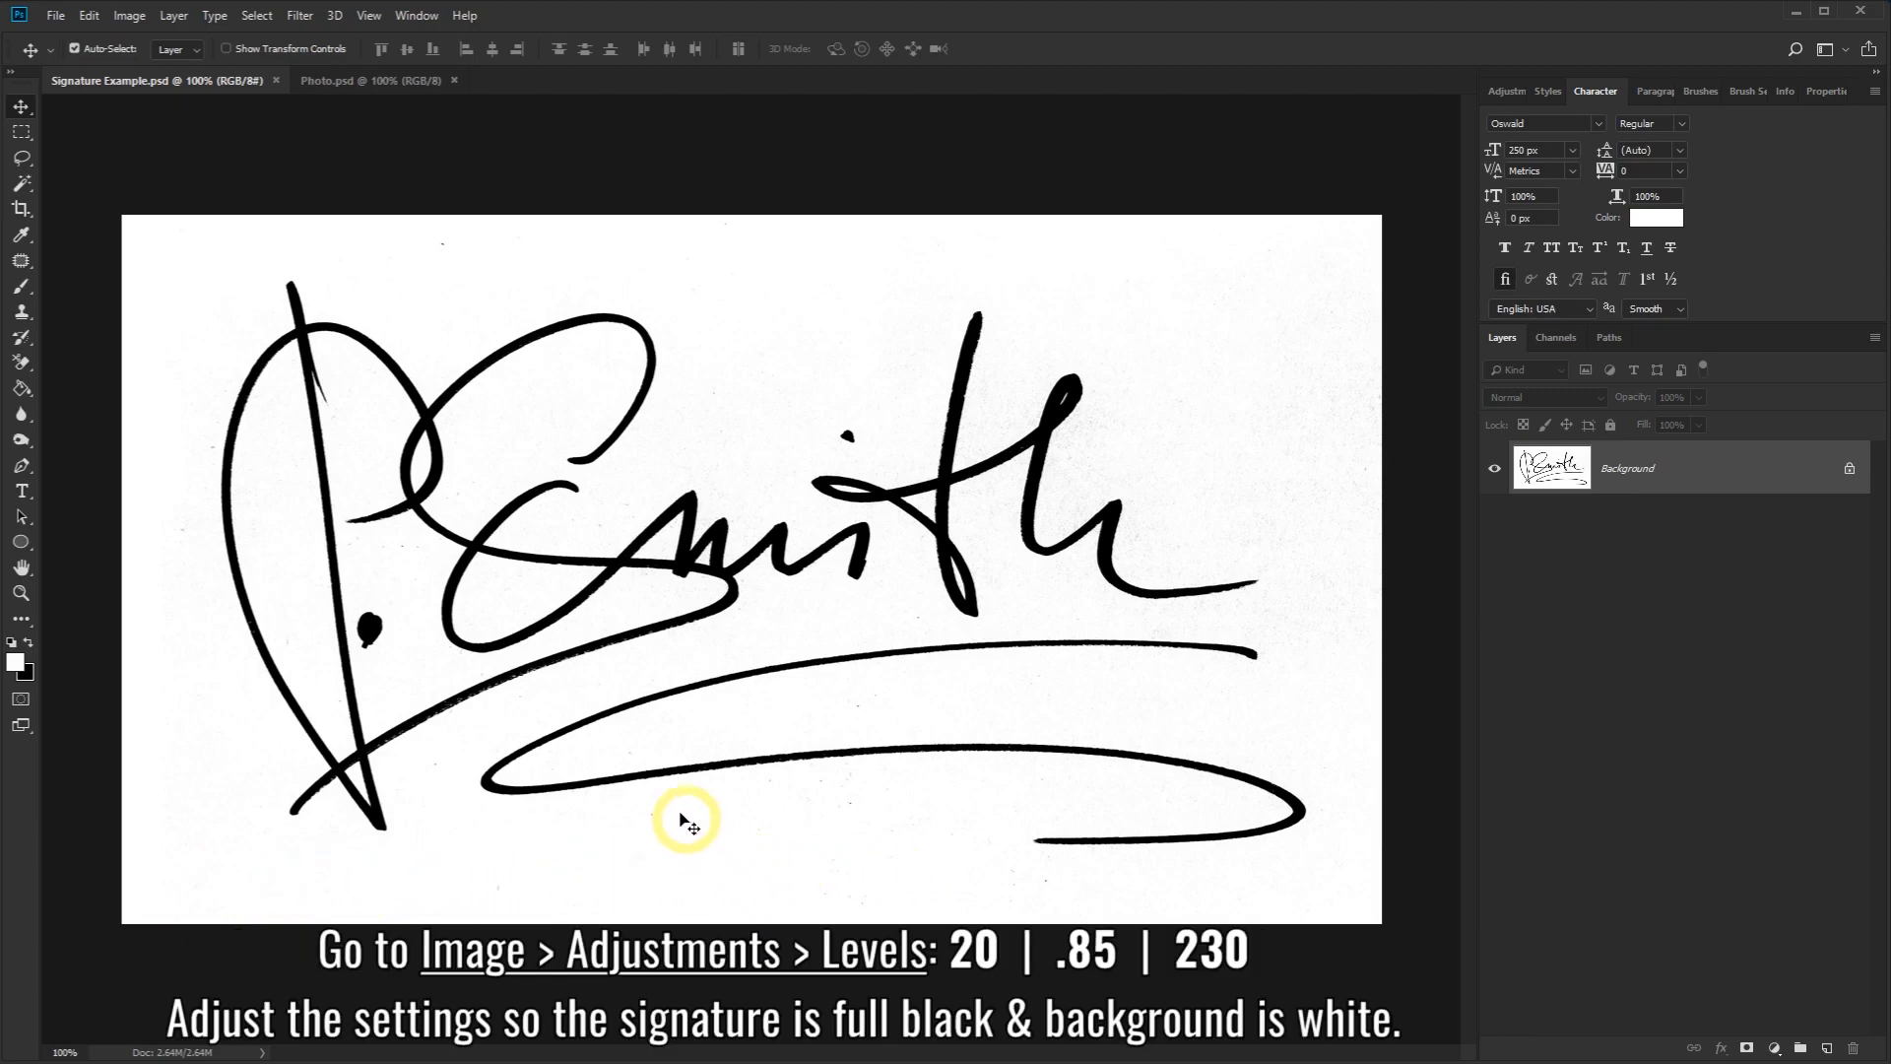
# Step: Apply Levels to the scanned signature with input levels 20, 0.85 and 230, comparing the result with the preview off and on
pyautogui.click(127, 17)
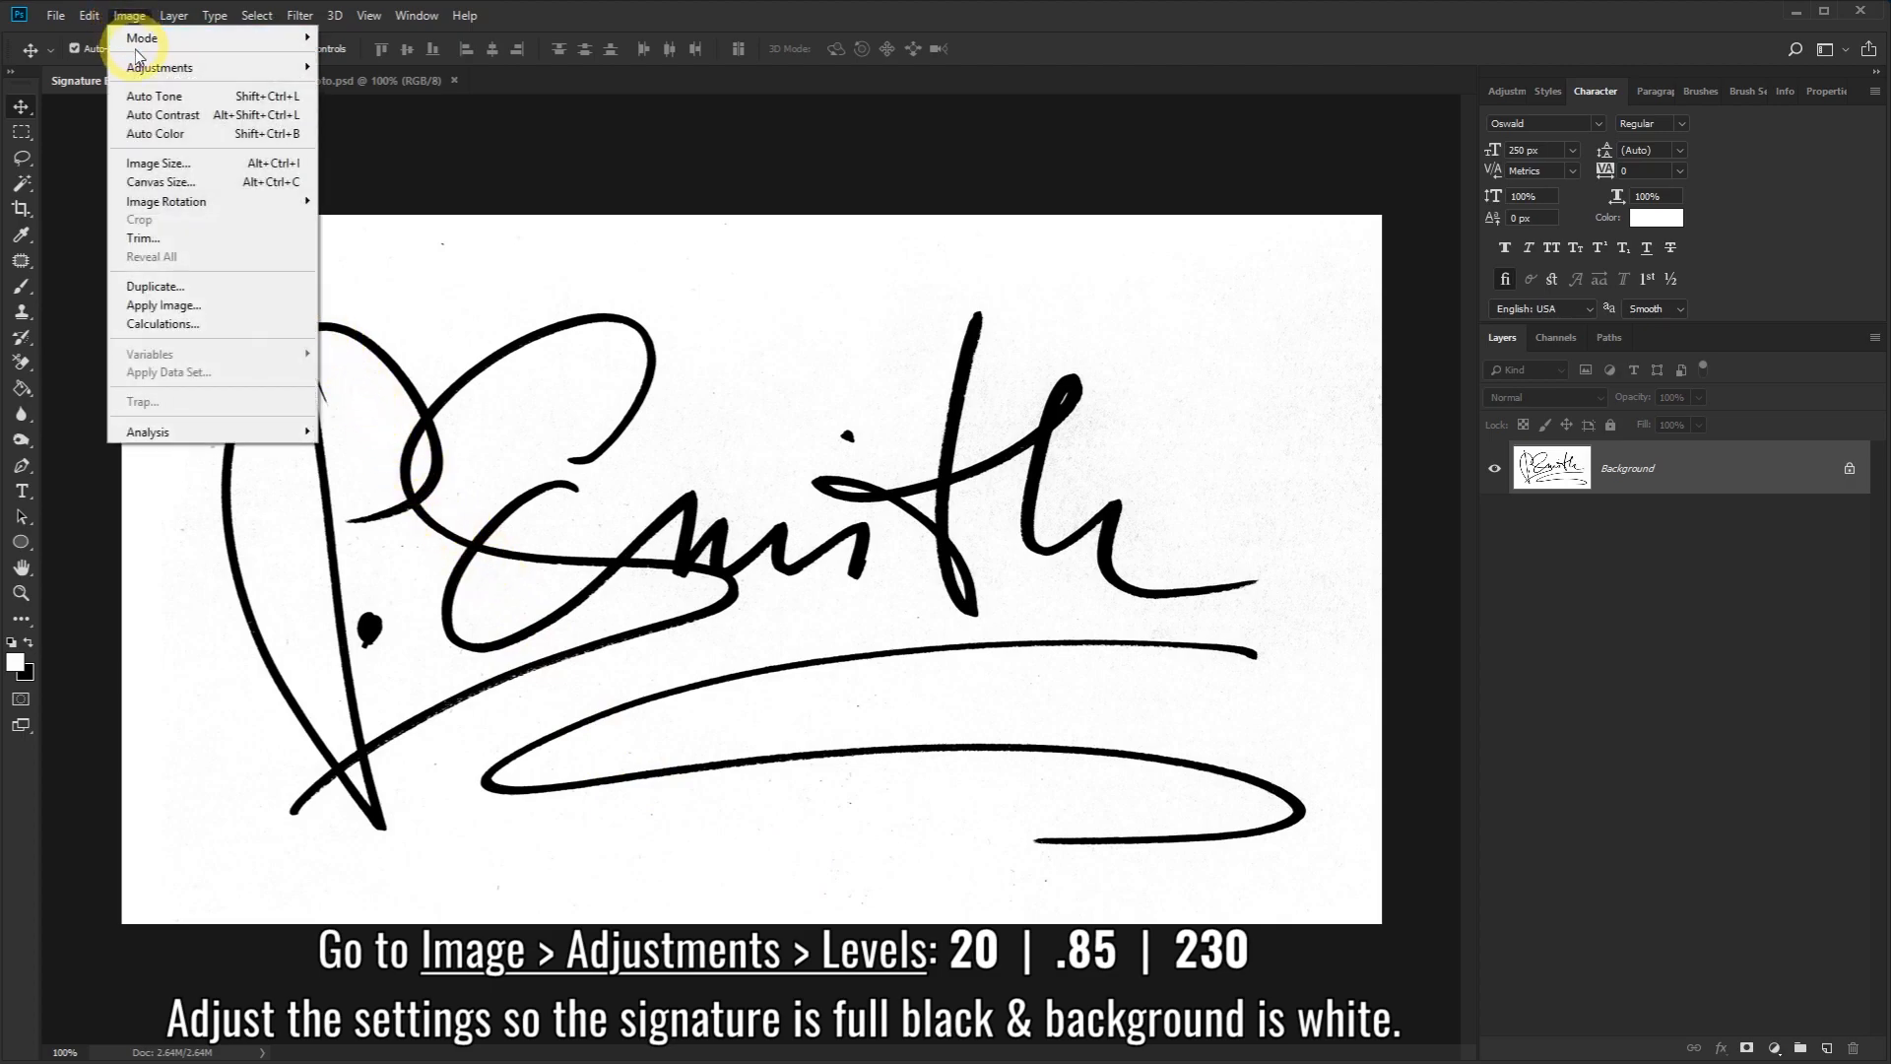
pyautogui.moveTo(163, 67)
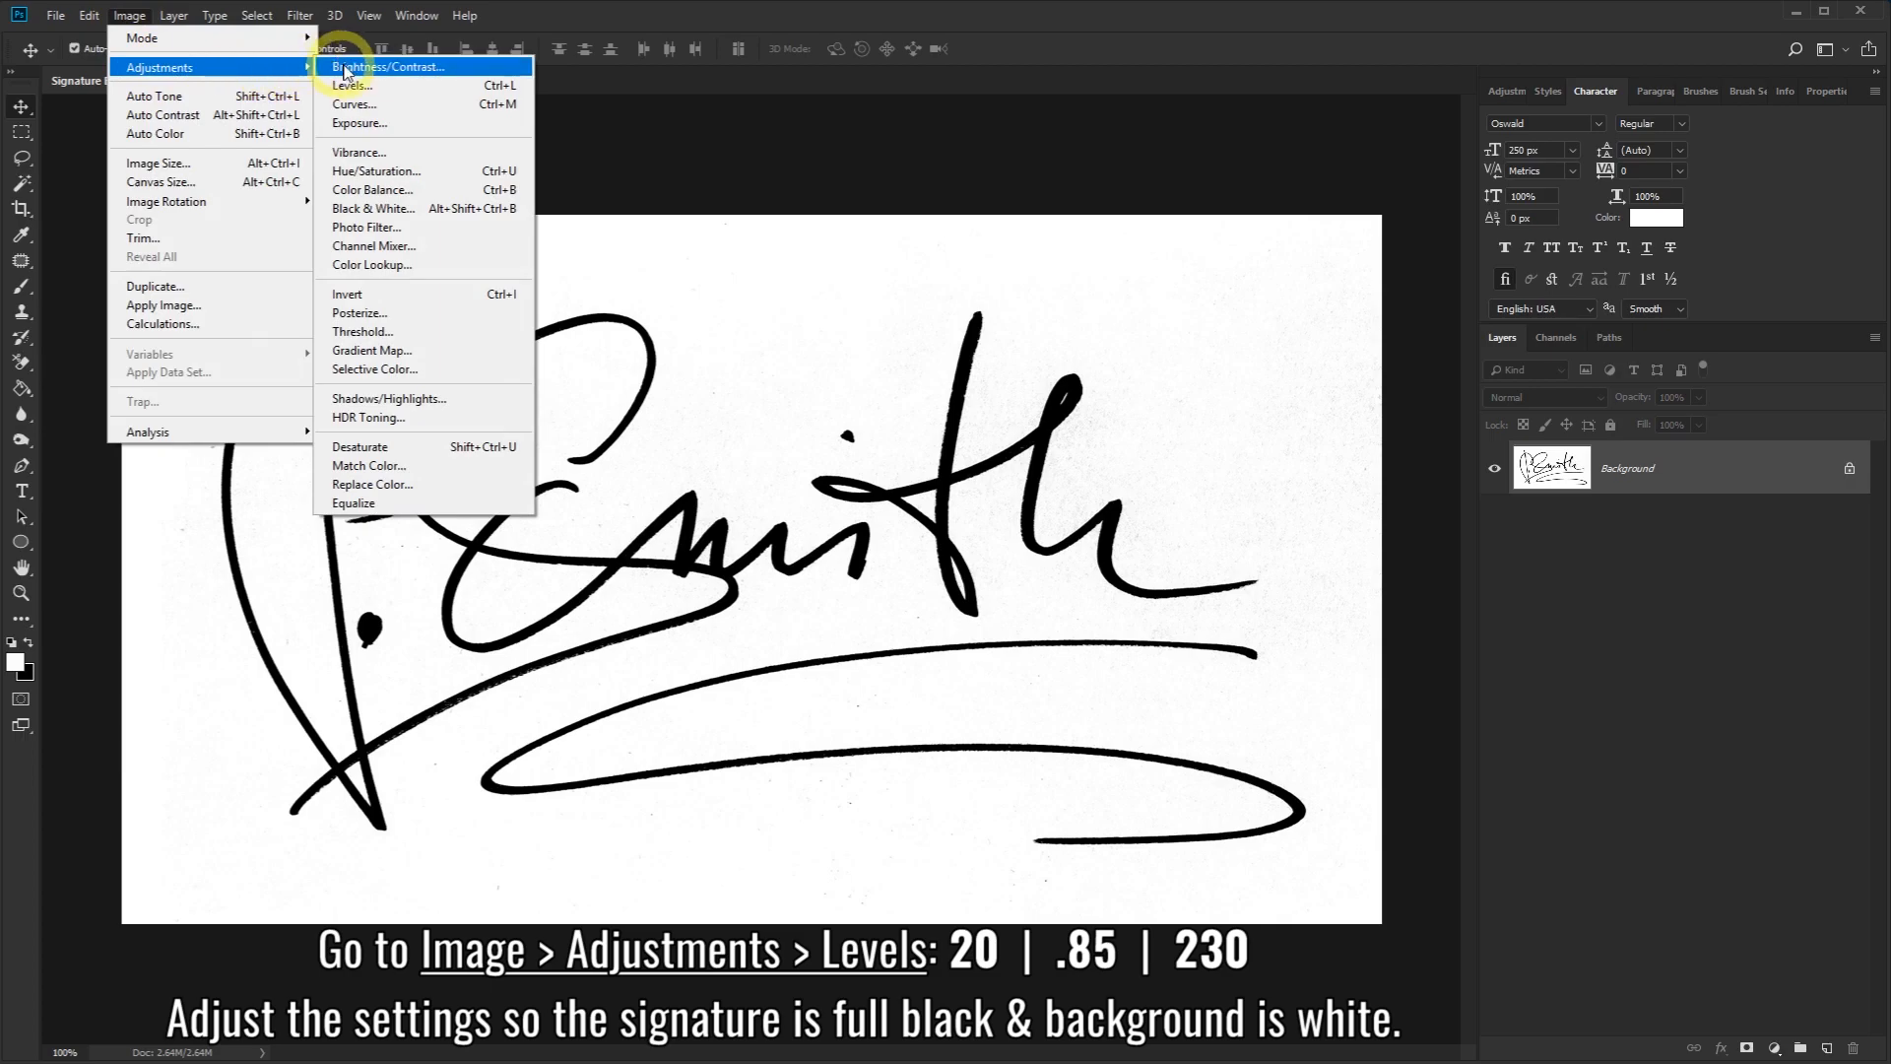
pyautogui.click(403, 89)
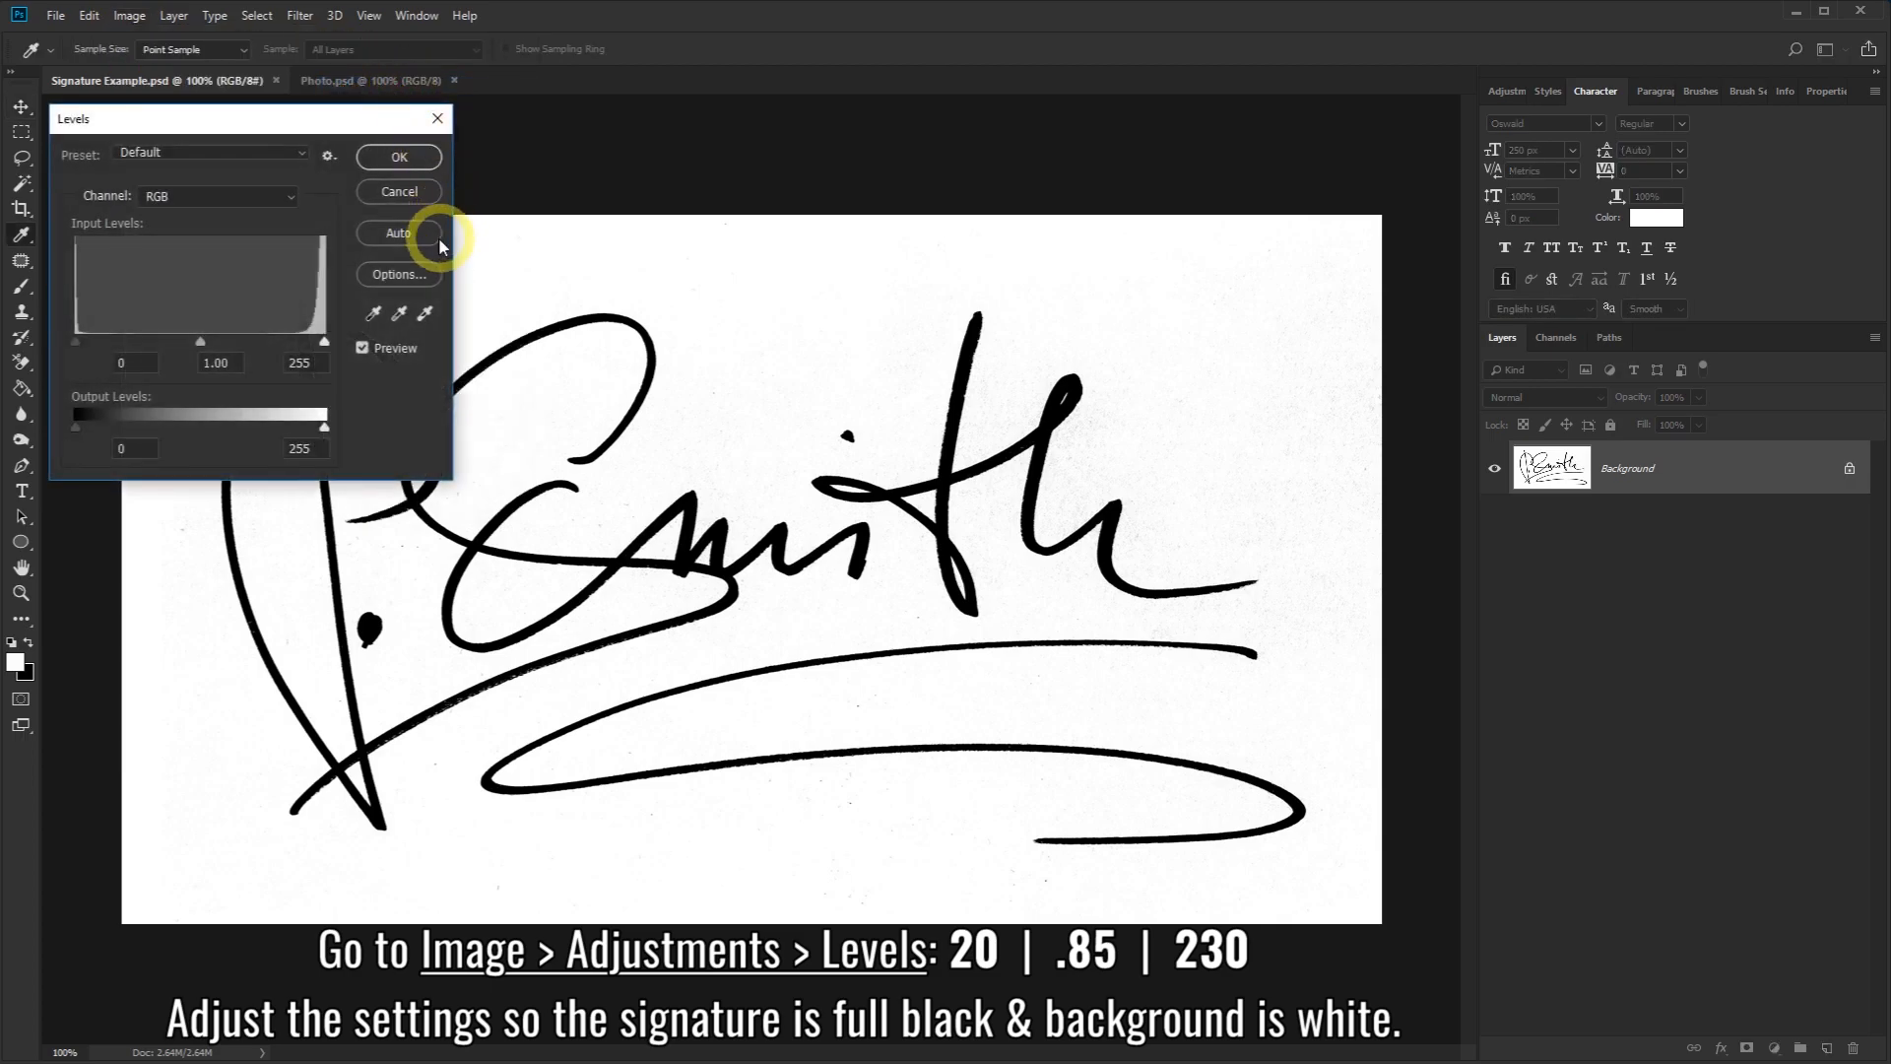
pyautogui.moveTo(76, 343); pyautogui.dragTo(95, 347)
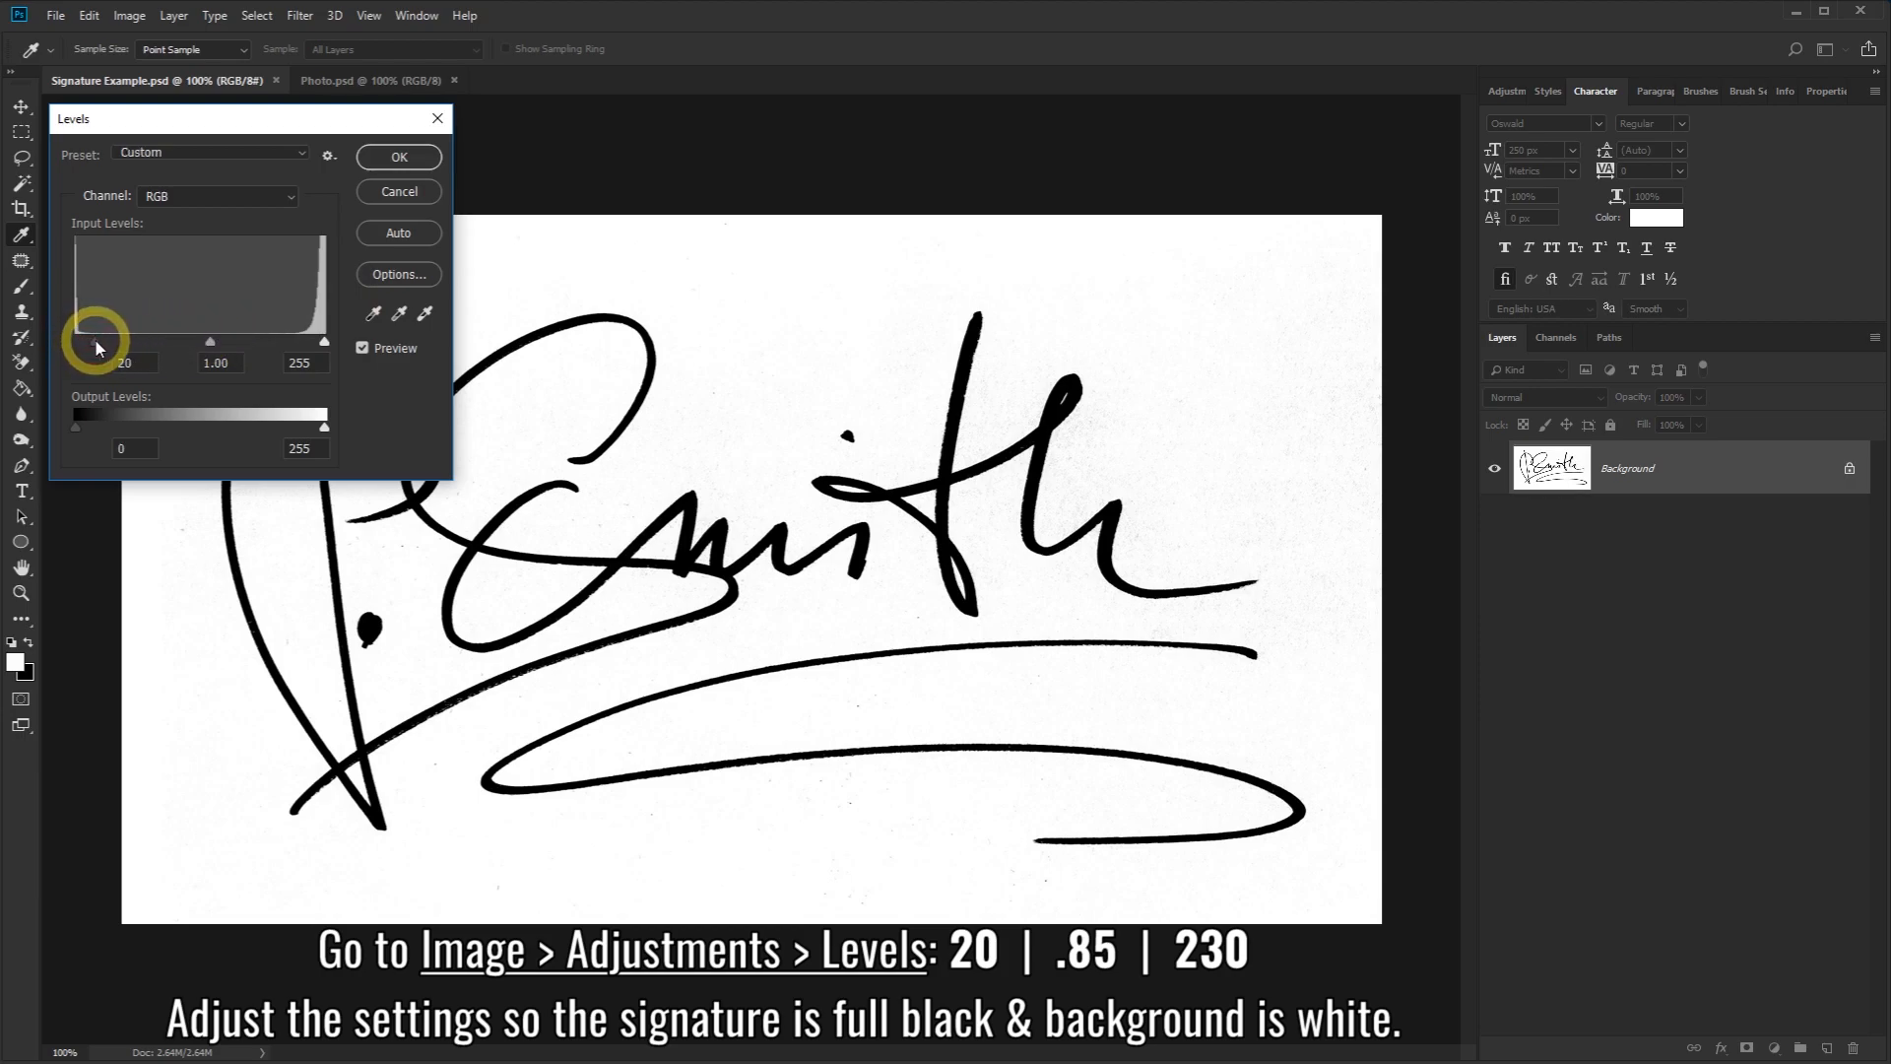
pyautogui.moveTo(324, 342)
pyautogui.mouseDown()
pyautogui.moveTo(179, 349)
pyautogui.moveTo(300, 345)
pyautogui.moveTo(191, 341)
pyautogui.moveTo(293, 340)
pyautogui.moveTo(209, 338)
pyautogui.mouseUp()
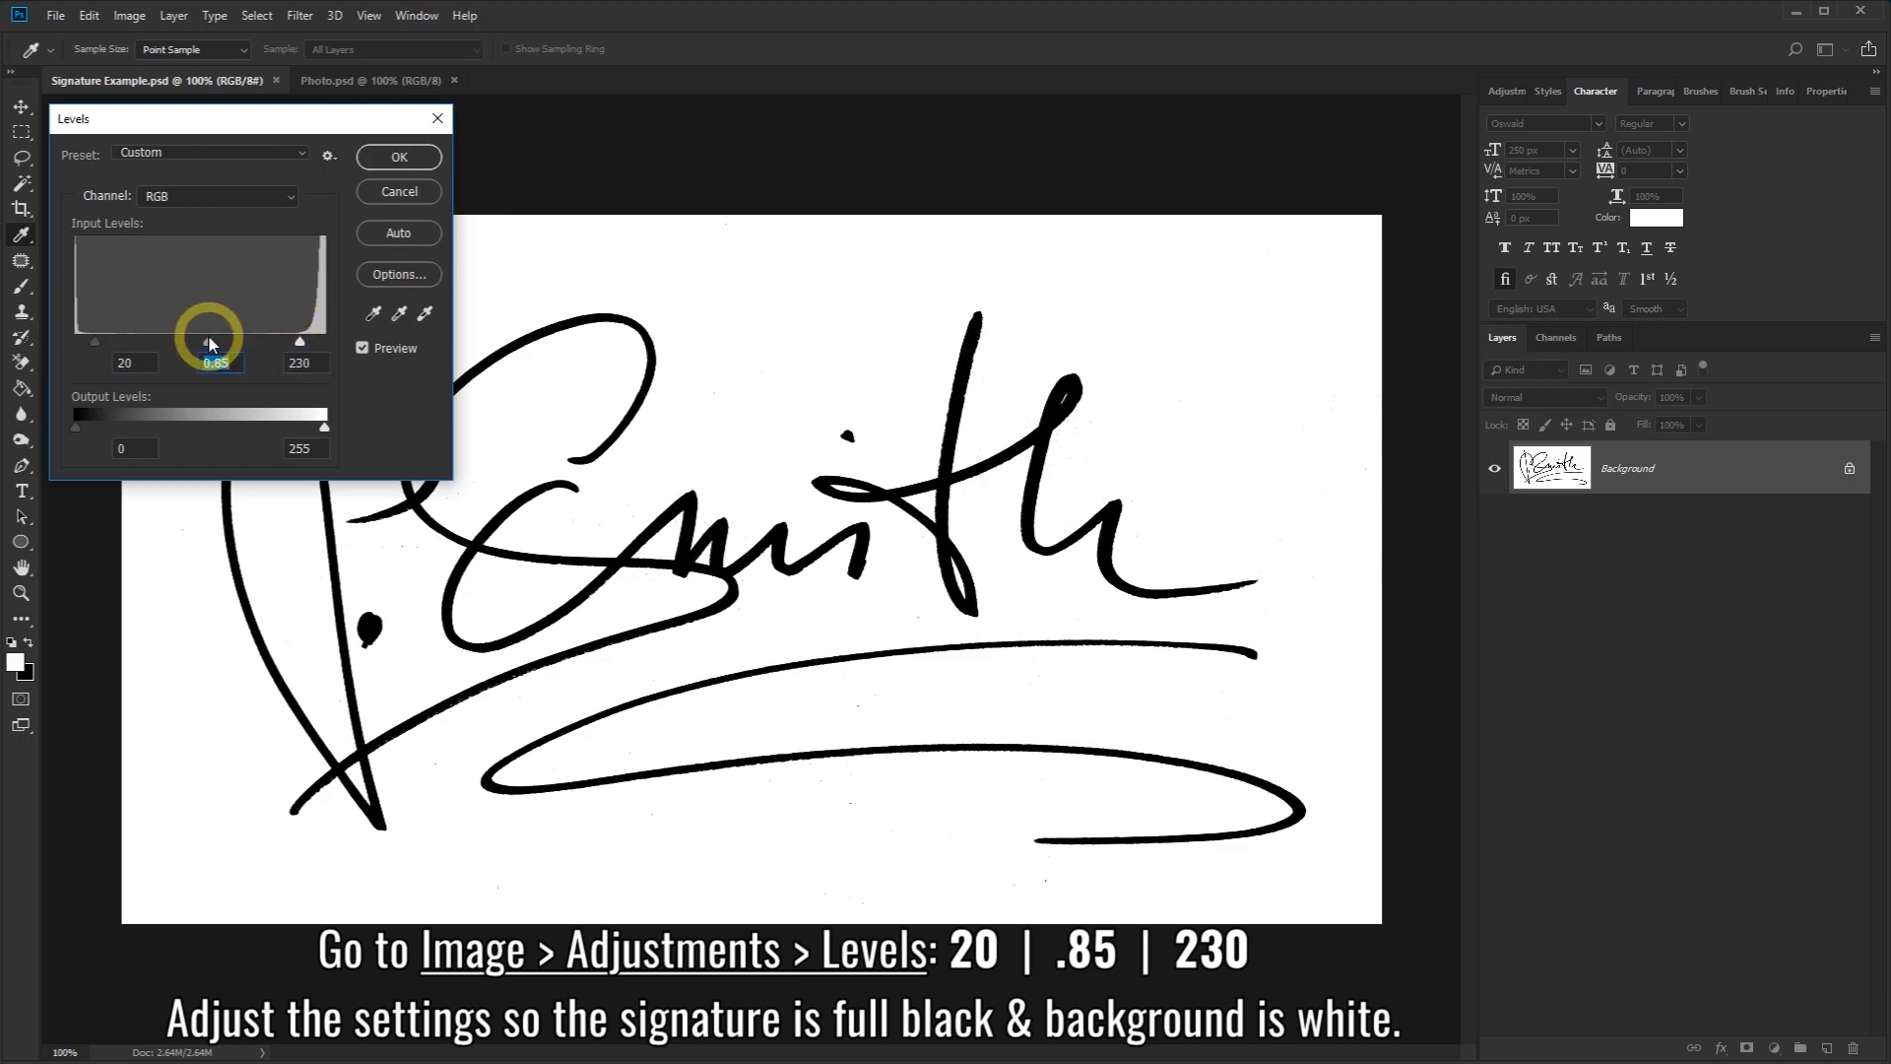
pyautogui.click(363, 350)
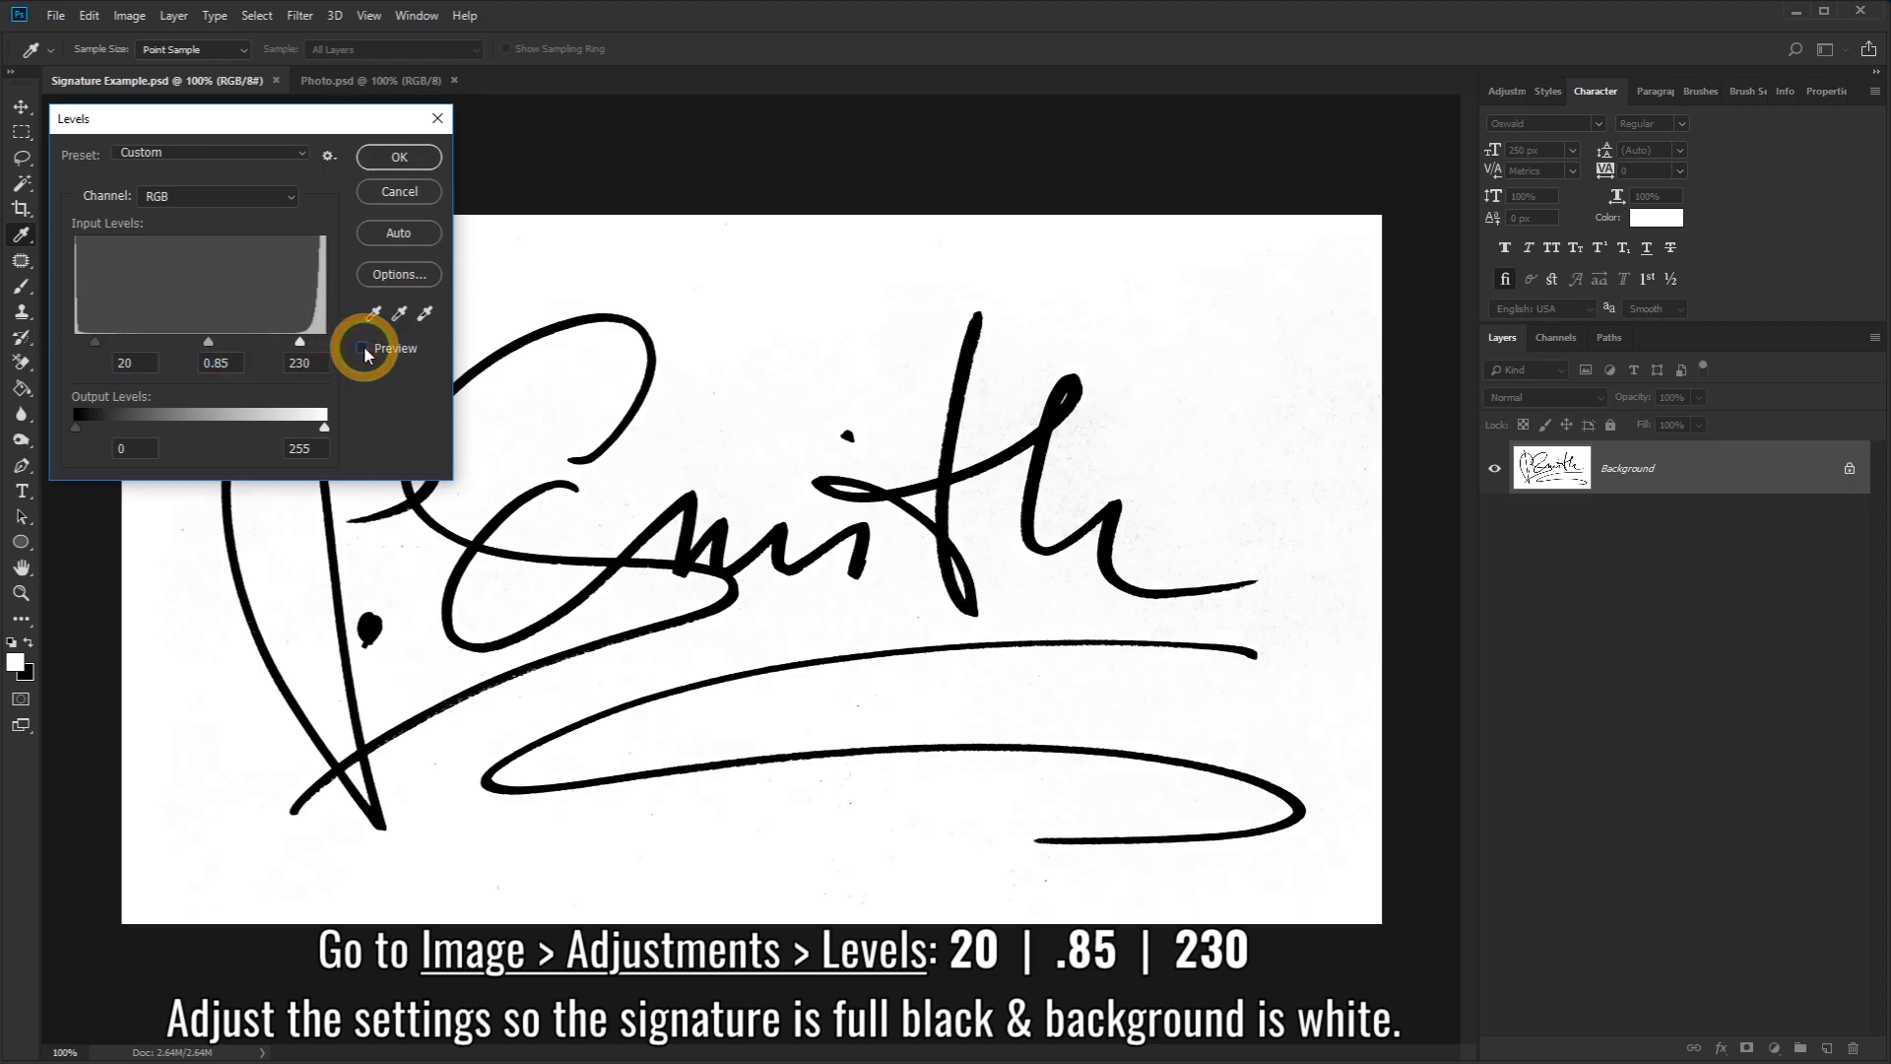
pyautogui.click(362, 350)
pyautogui.click(383, 159)
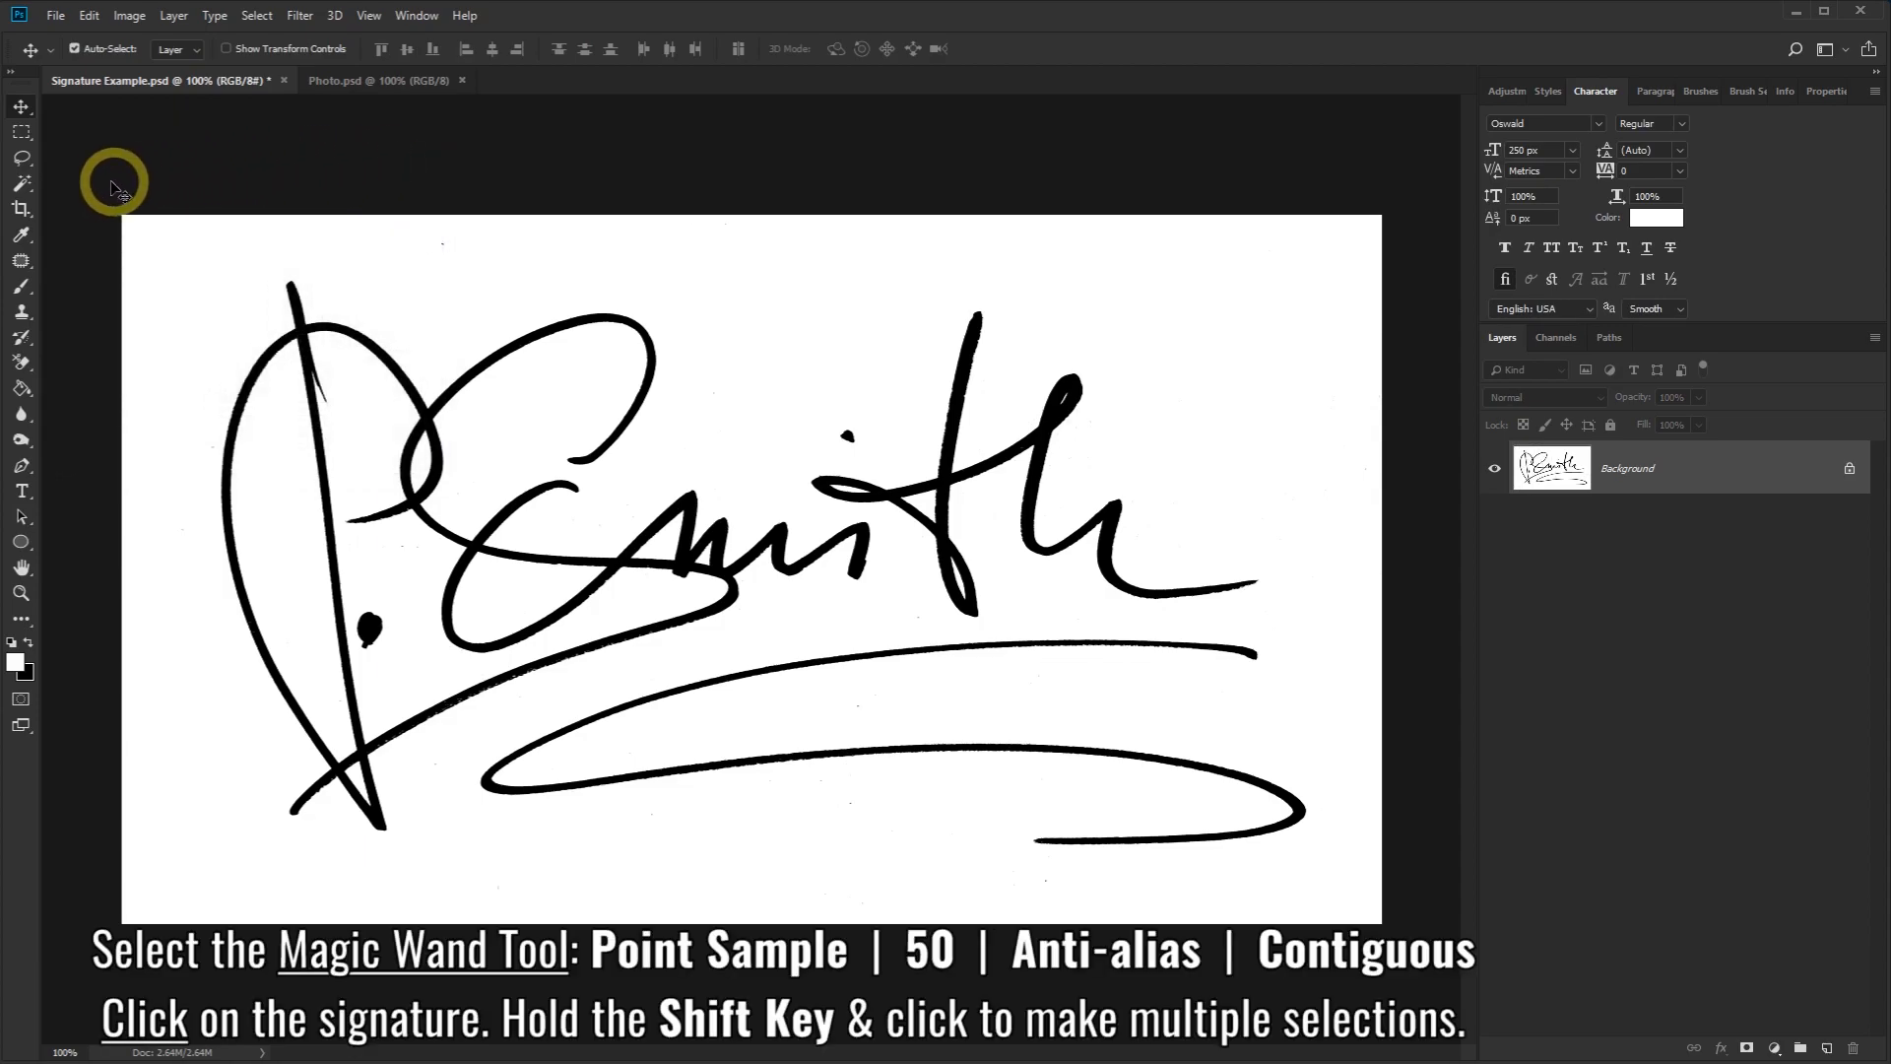
# Step: Select all of the black signature strokes with the Magic Wand Tool, using Point Sample as the sample size
pyautogui.click(22, 187)
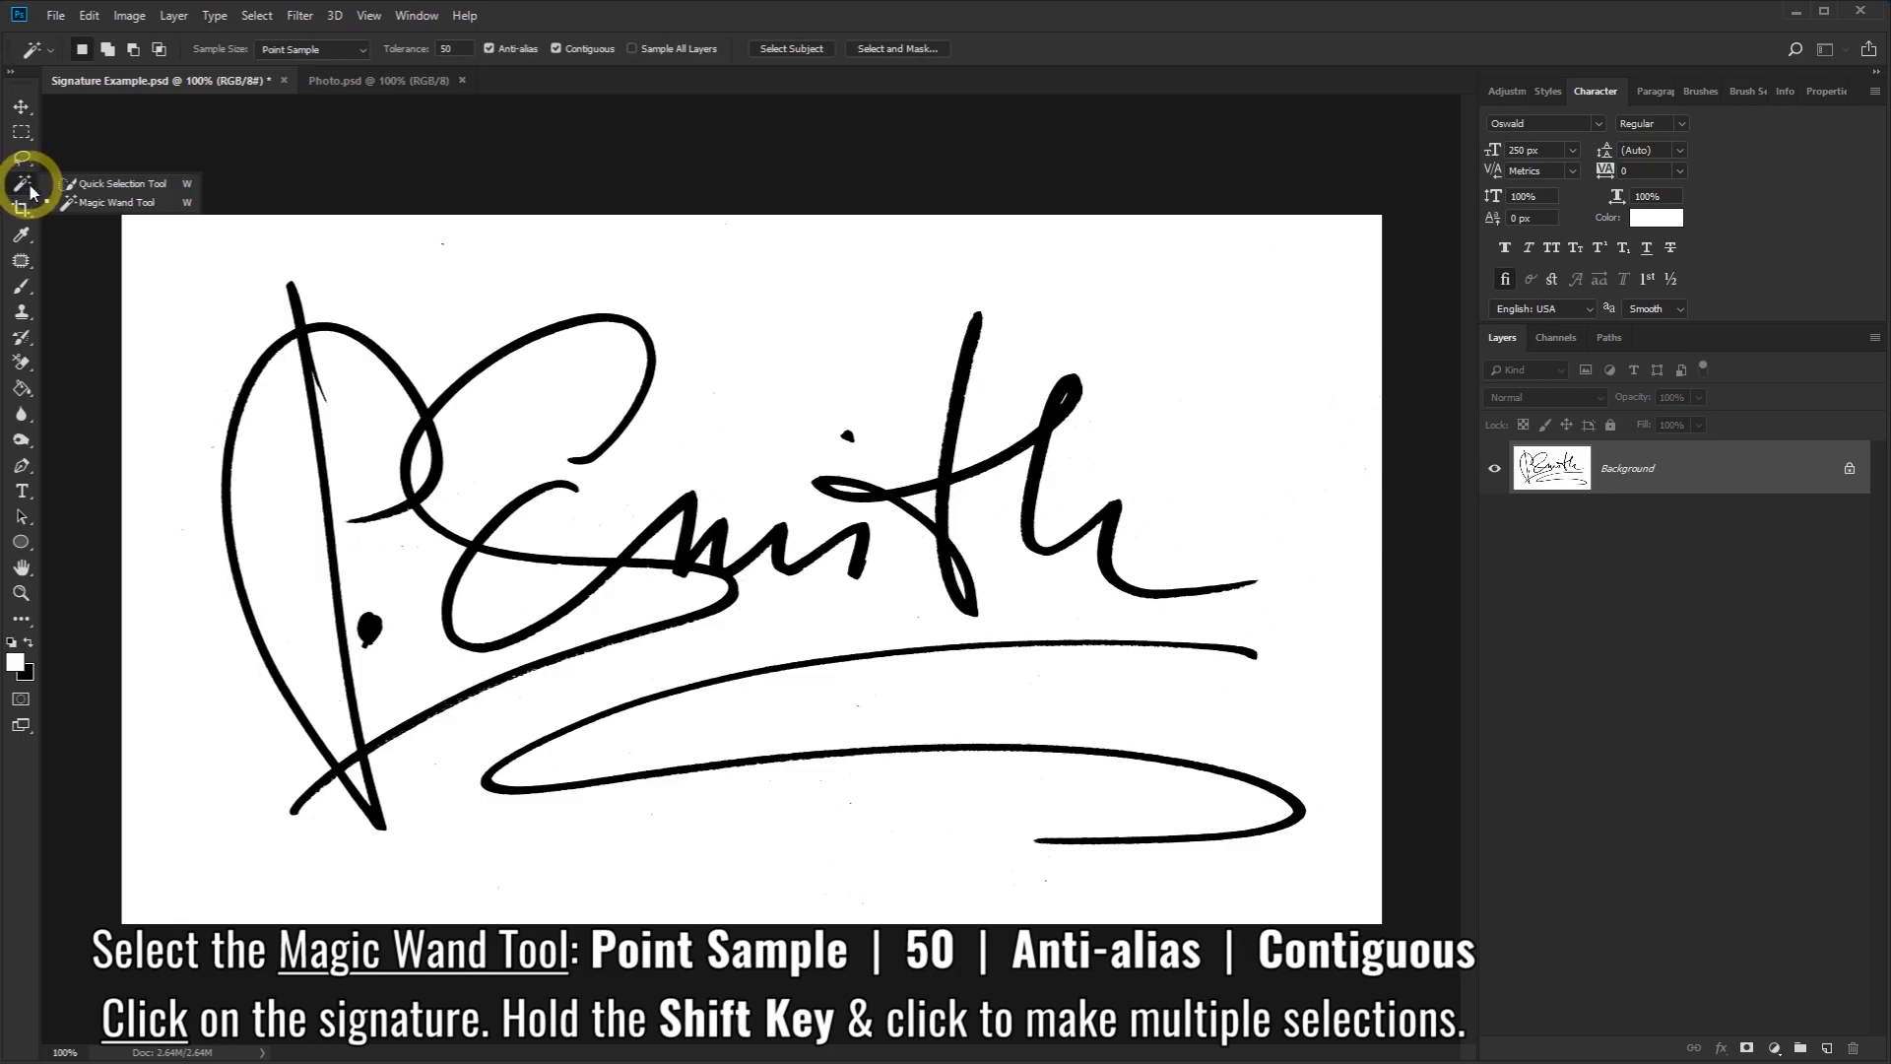
pyautogui.click(86, 202)
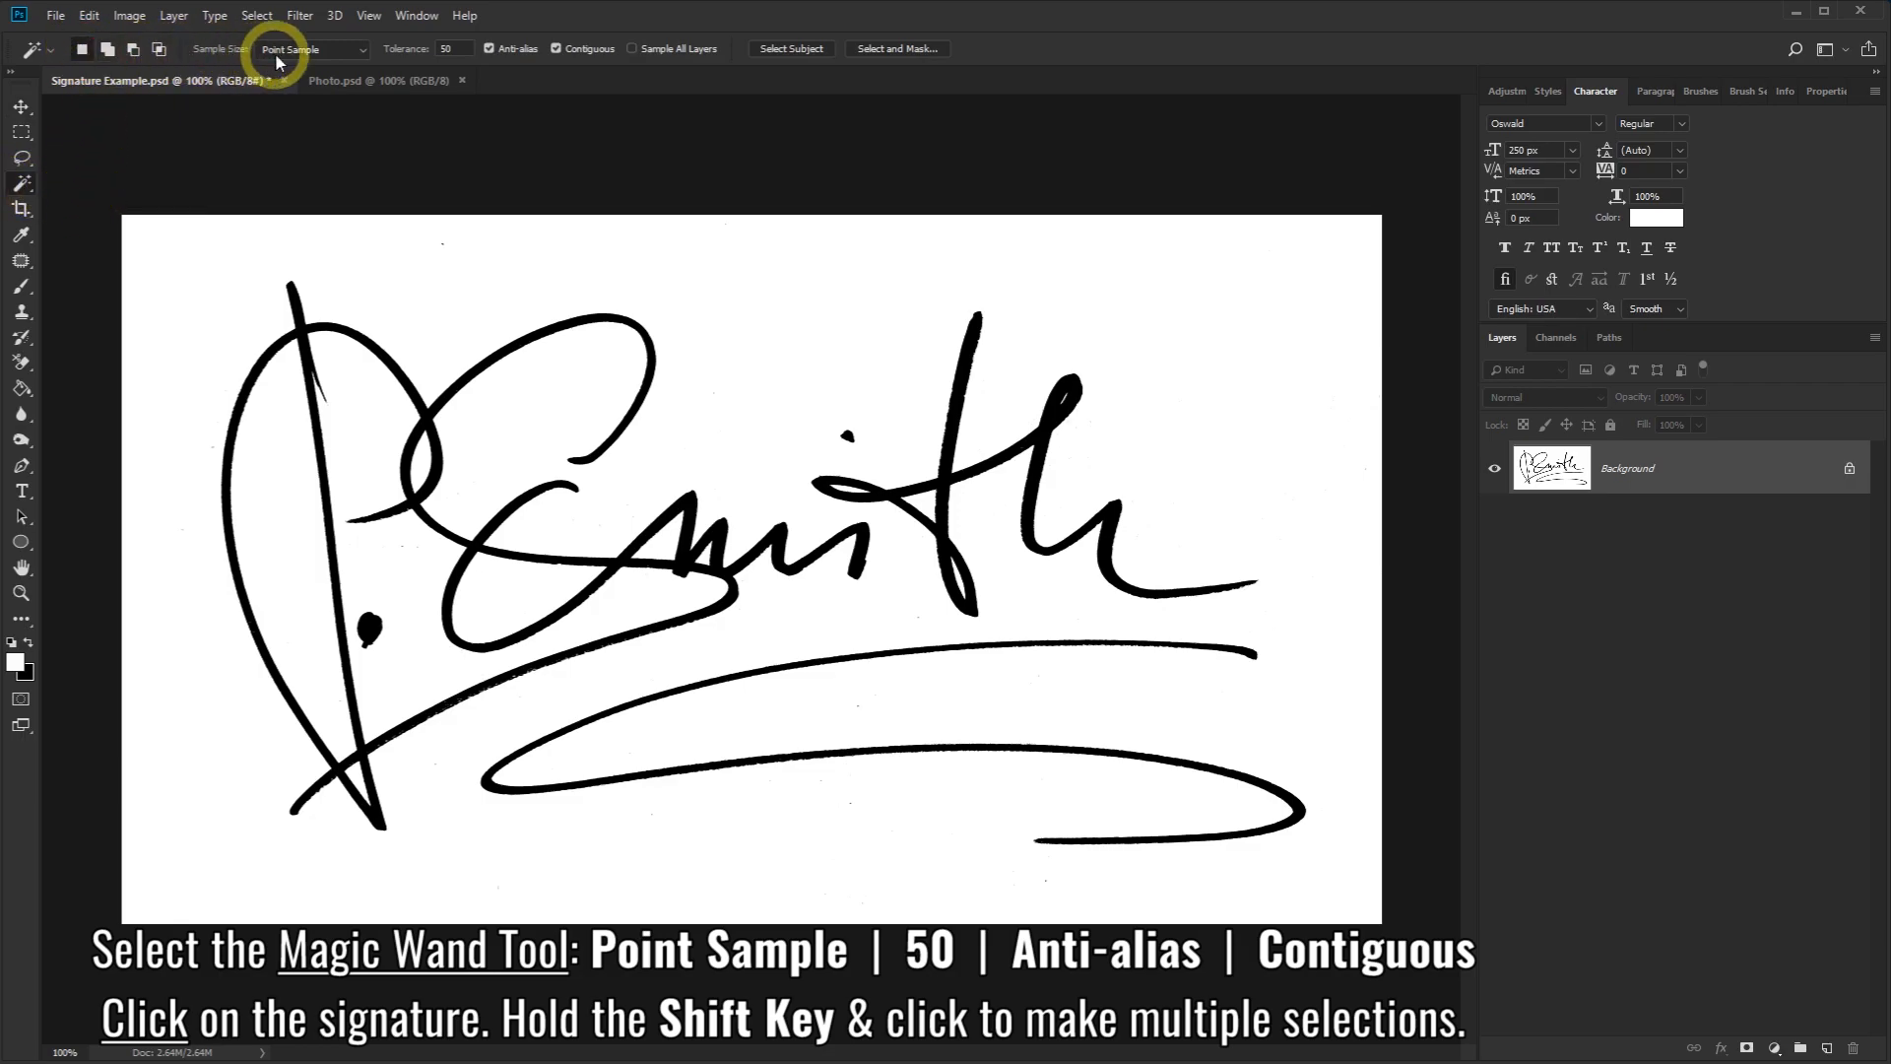
pyautogui.click(328, 50)
pyautogui.click(330, 51)
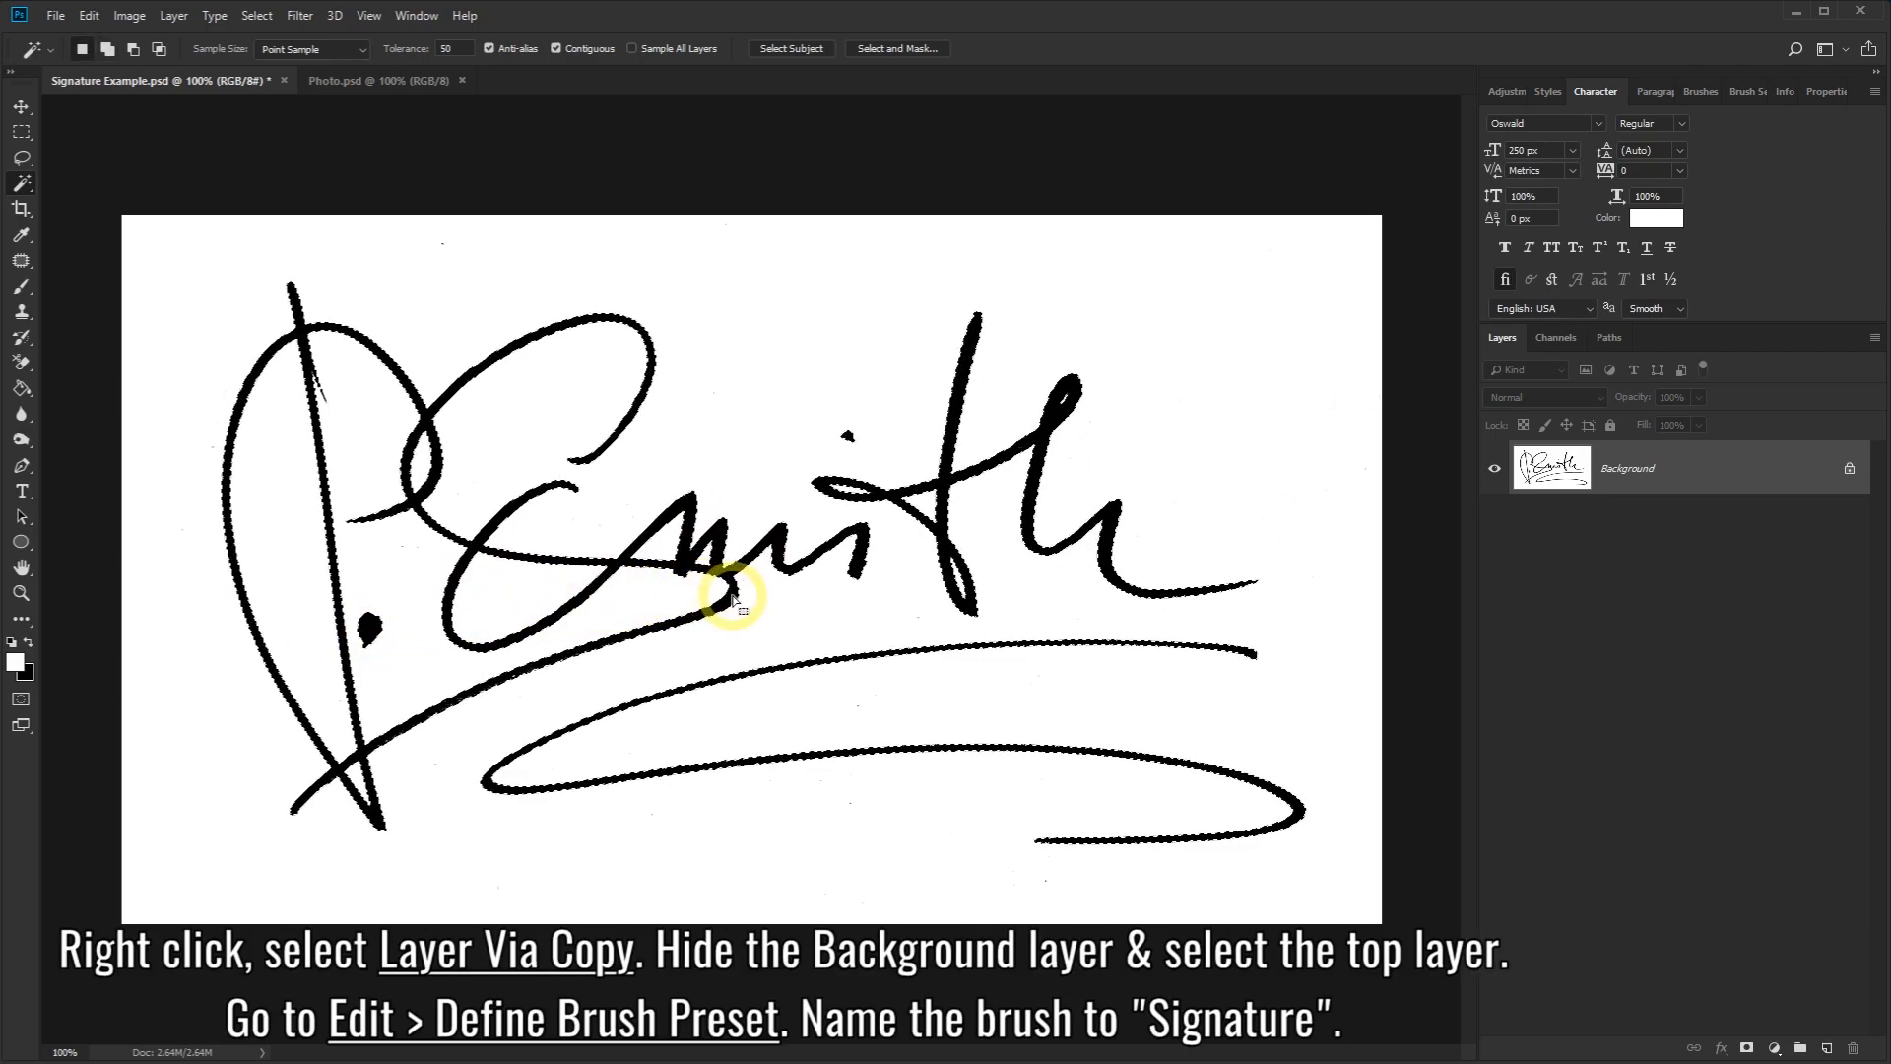
# Step: Copy the selected signature strokes to a new layer, hide the Background layer and make the new layer active
pyautogui.rightClick(759, 302)
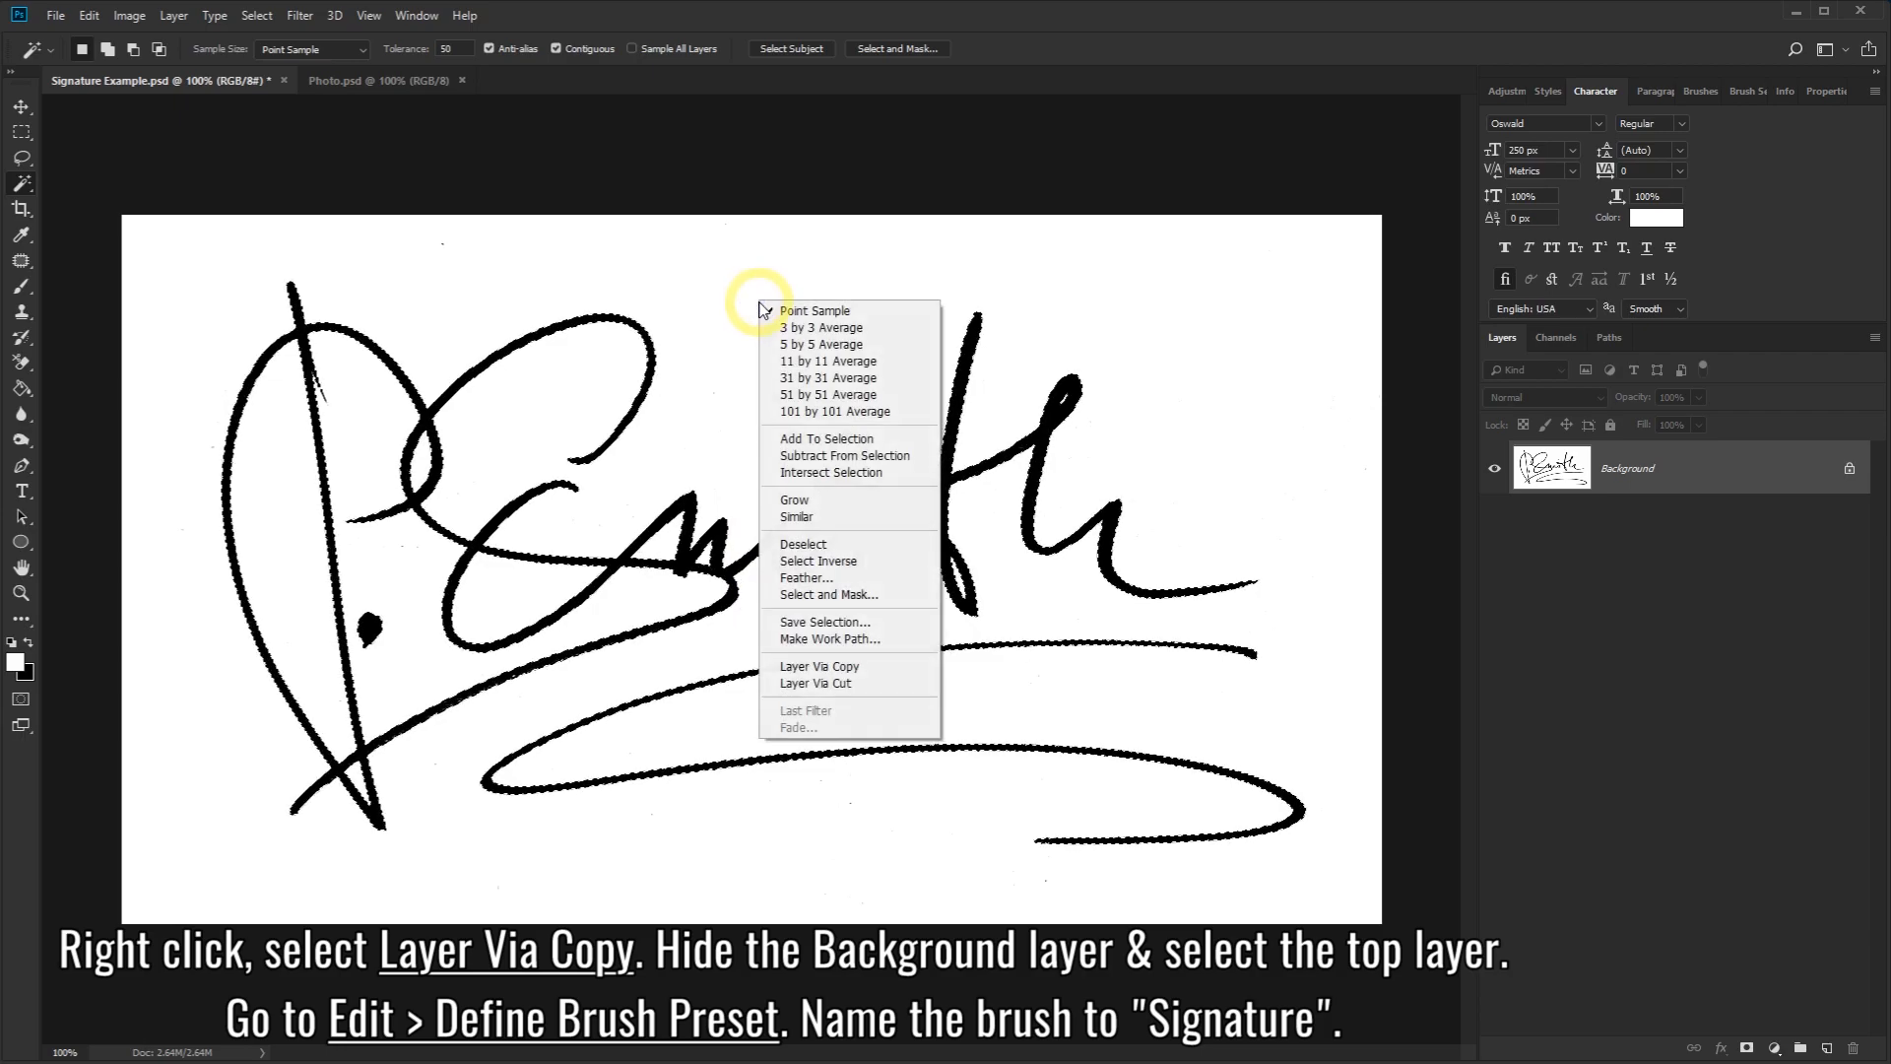
pyautogui.click(853, 668)
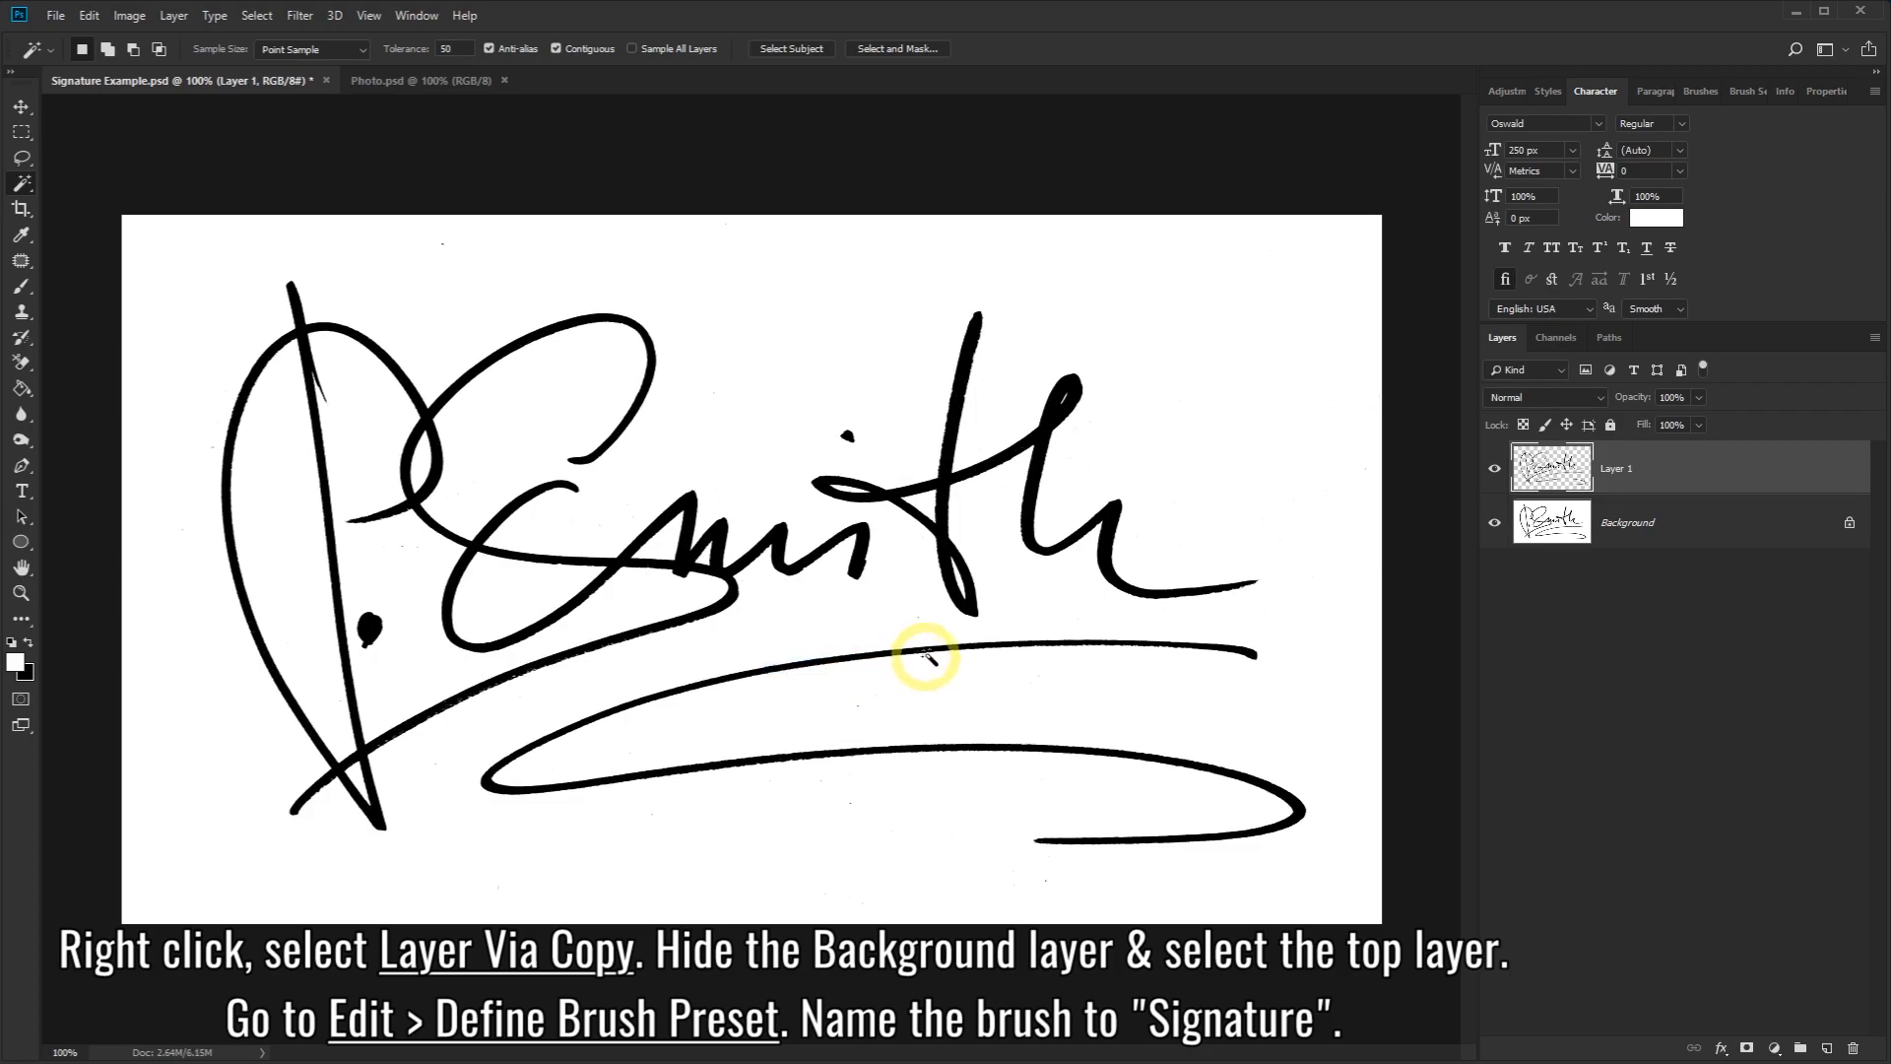
pyautogui.click(1496, 524)
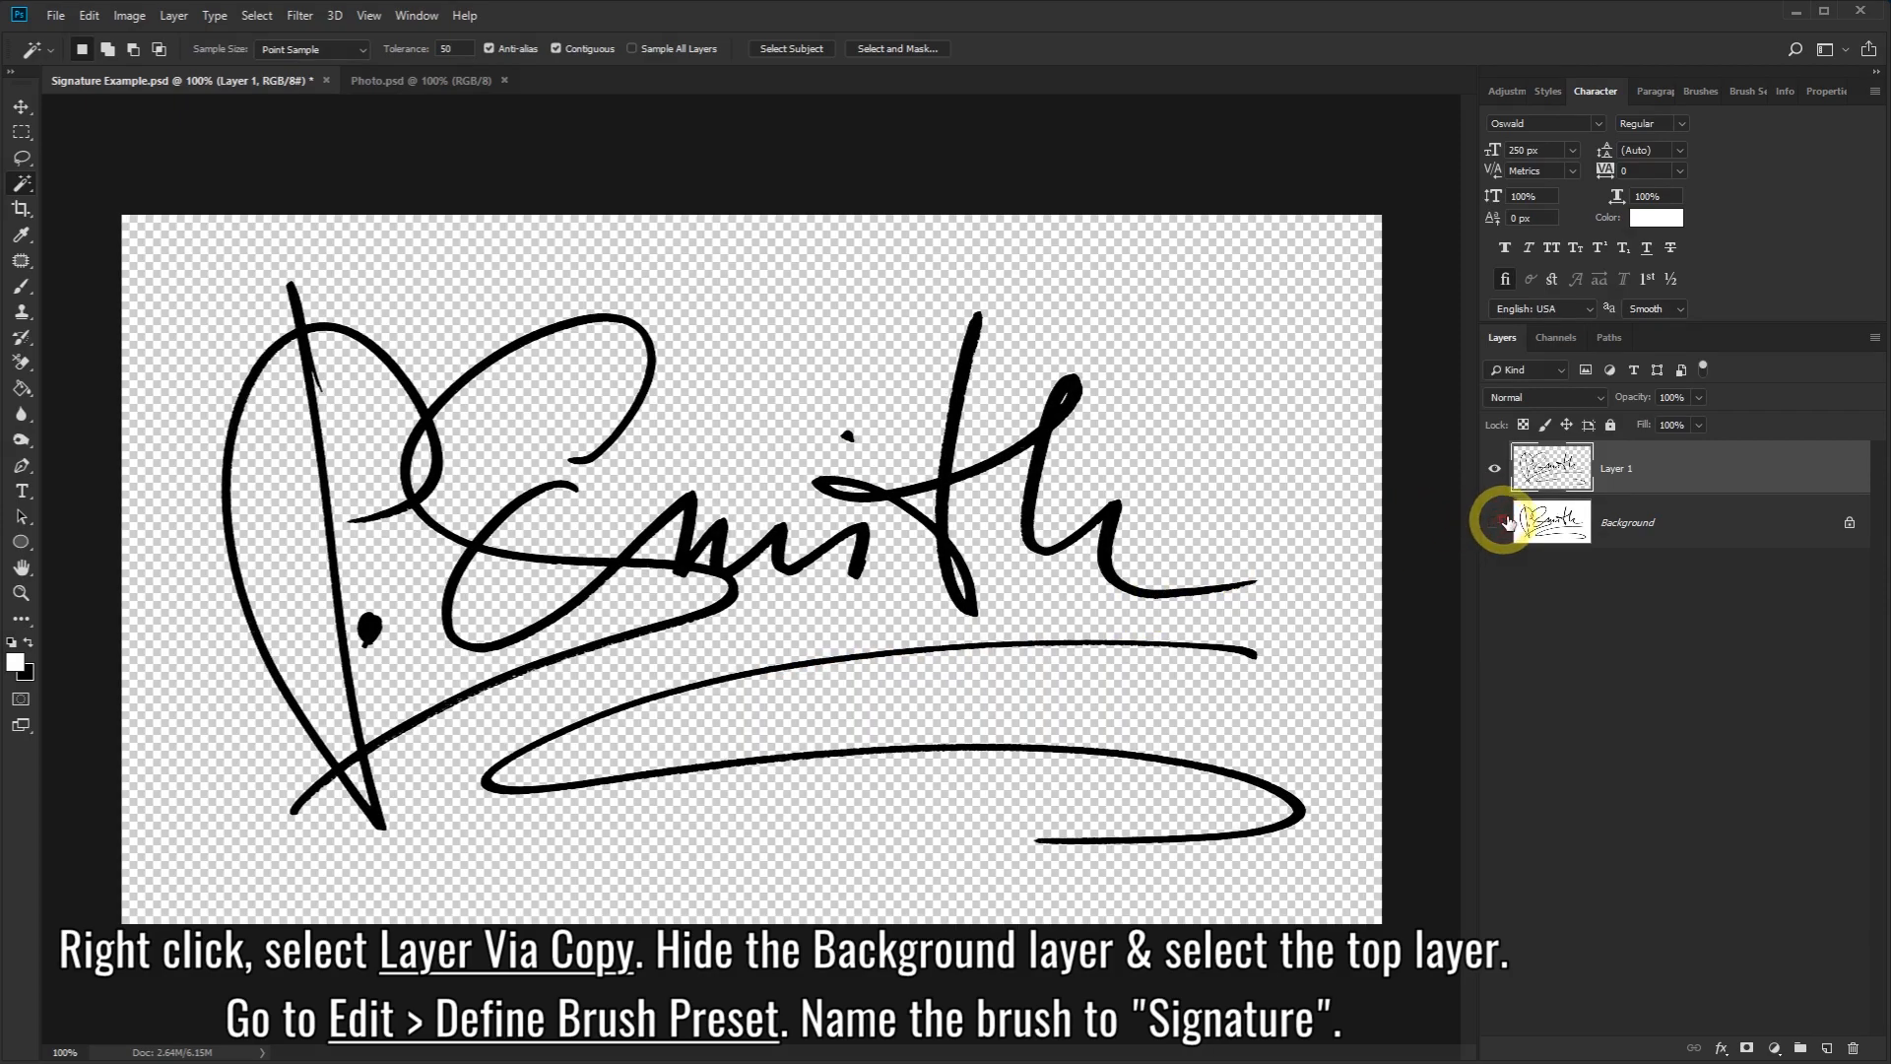
pyautogui.click(1647, 465)
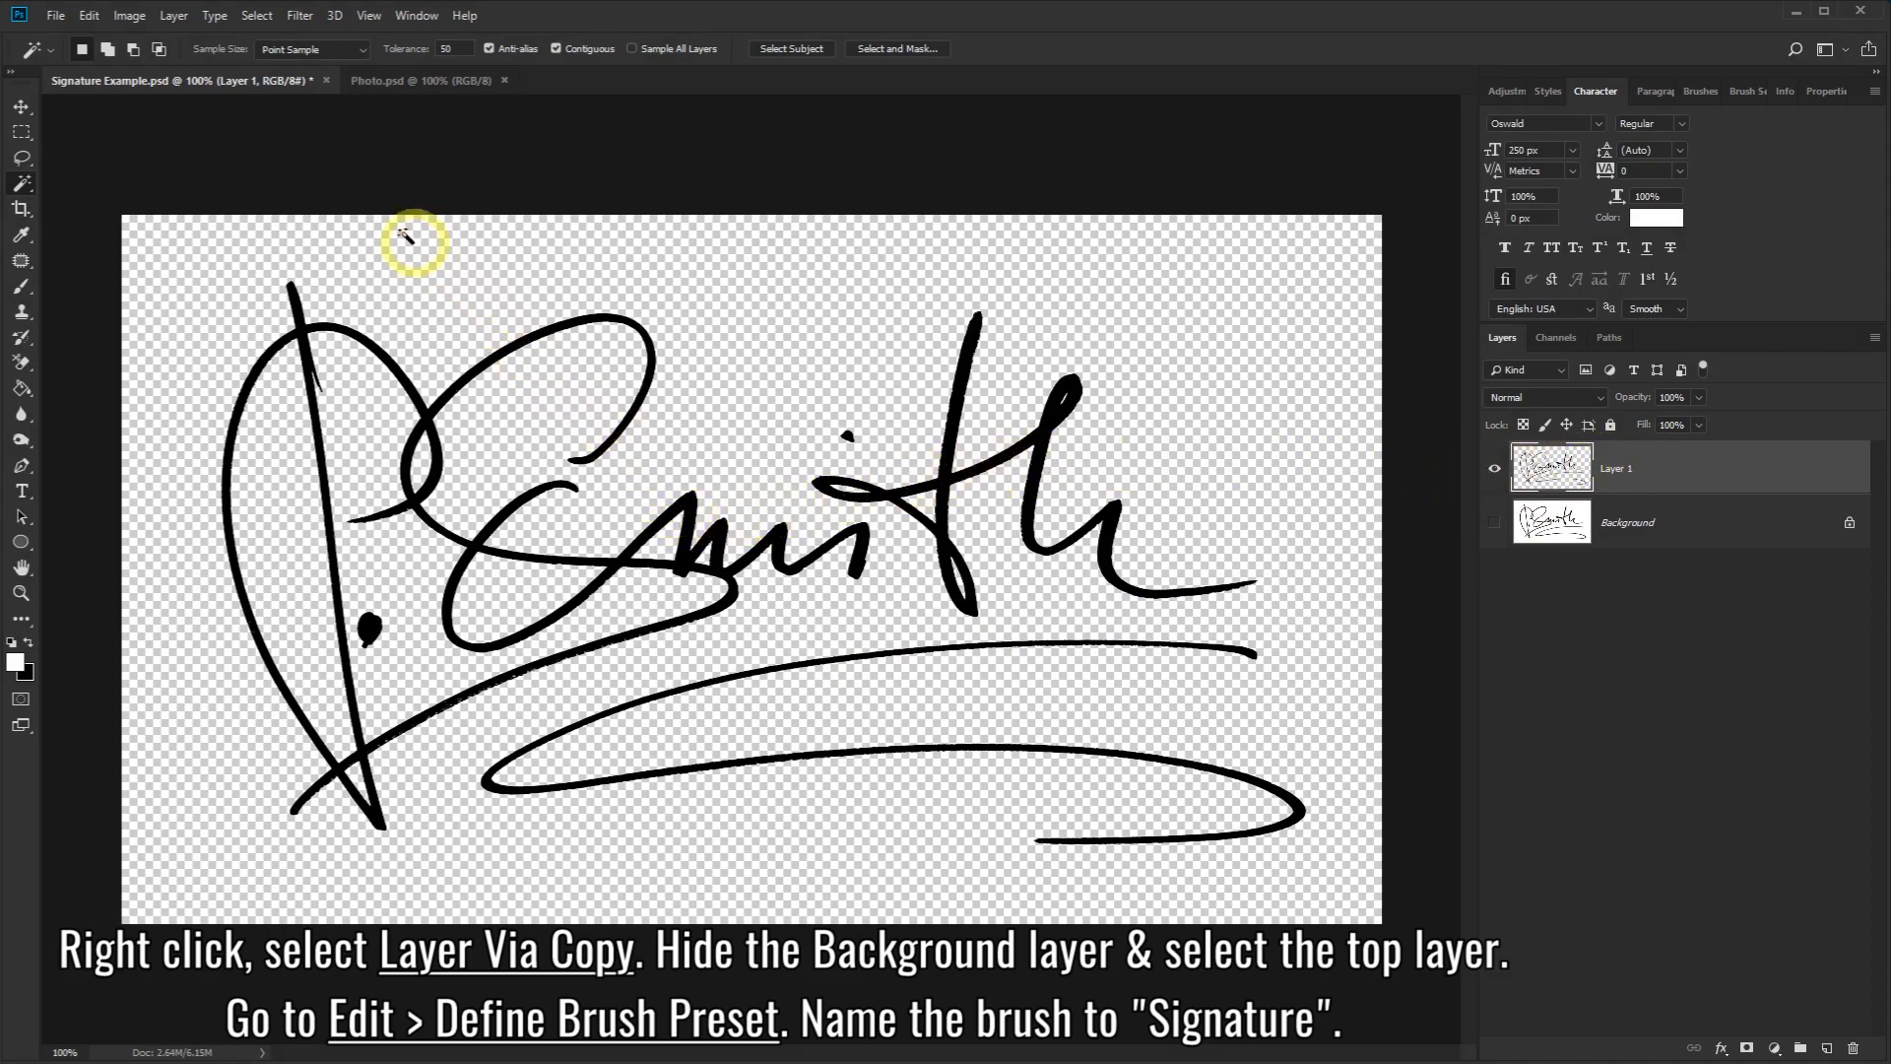
# Step: Define a brush preset named Signature from the isolated signature layer
pyautogui.click(89, 16)
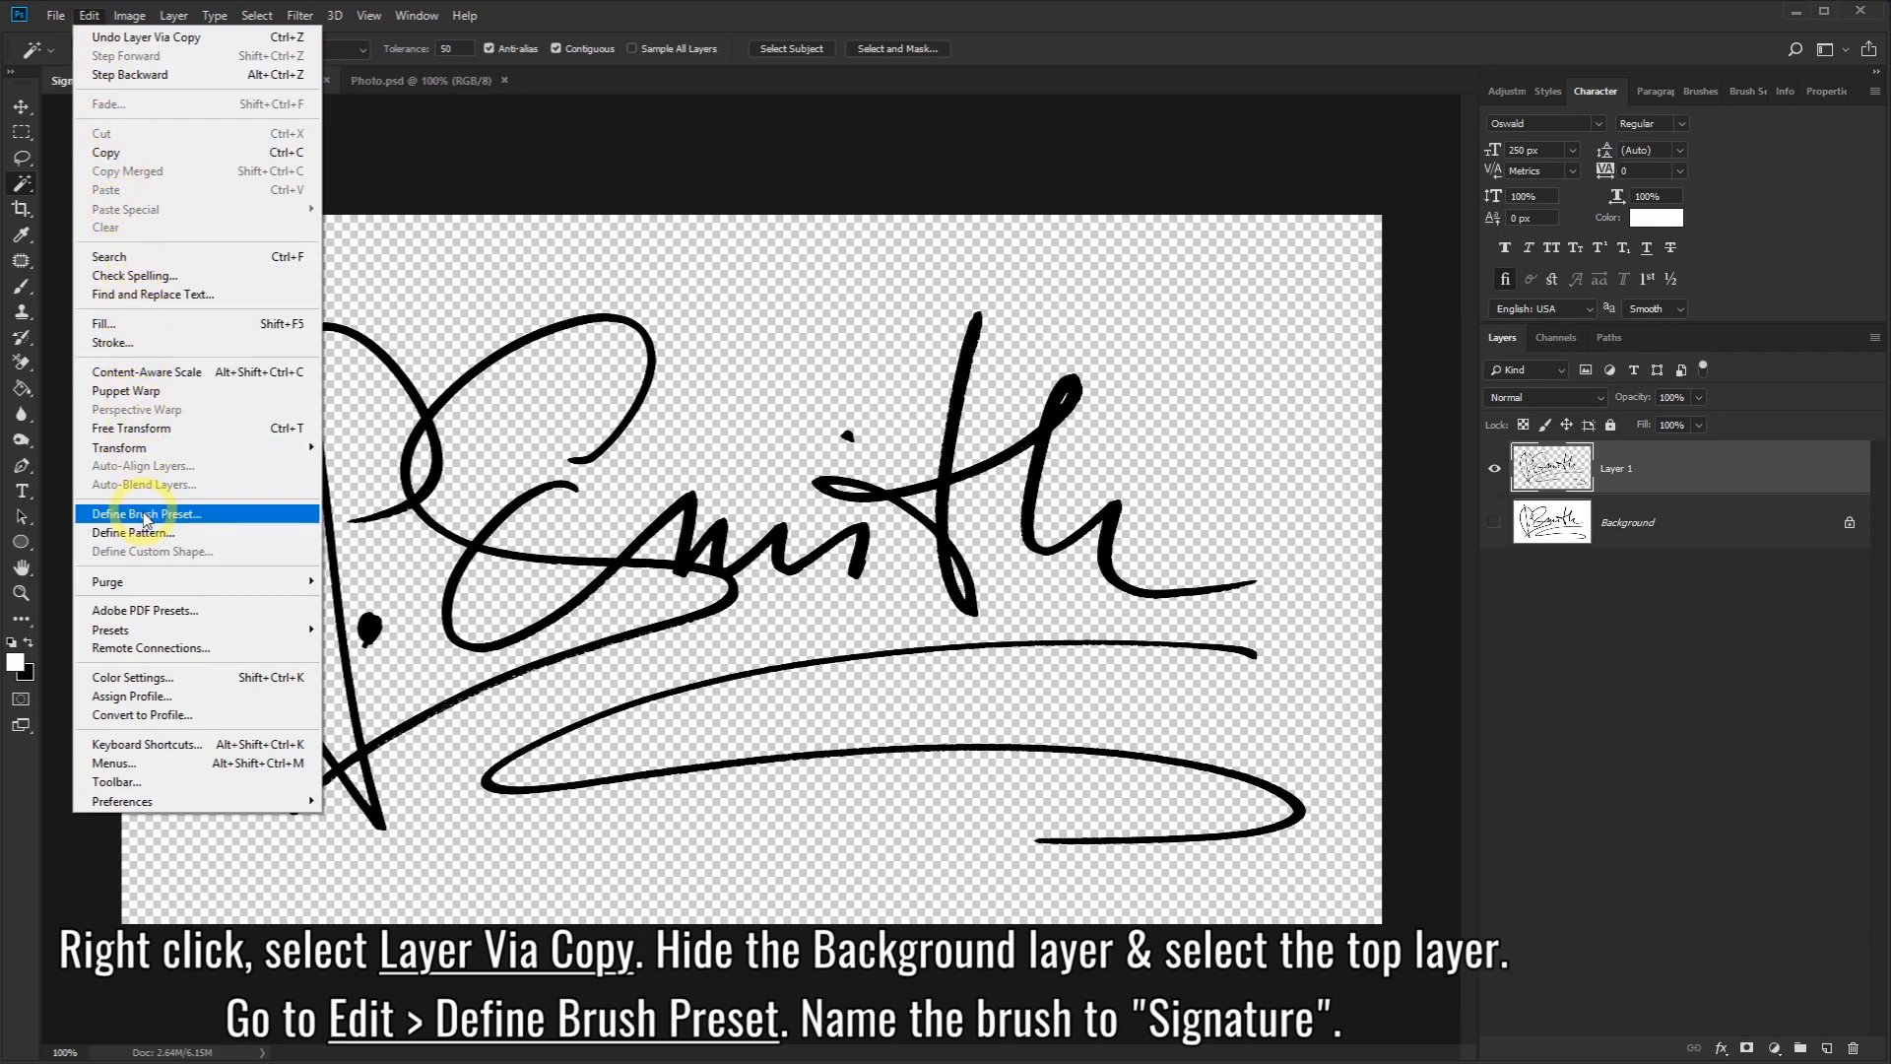
pyautogui.click(210, 517)
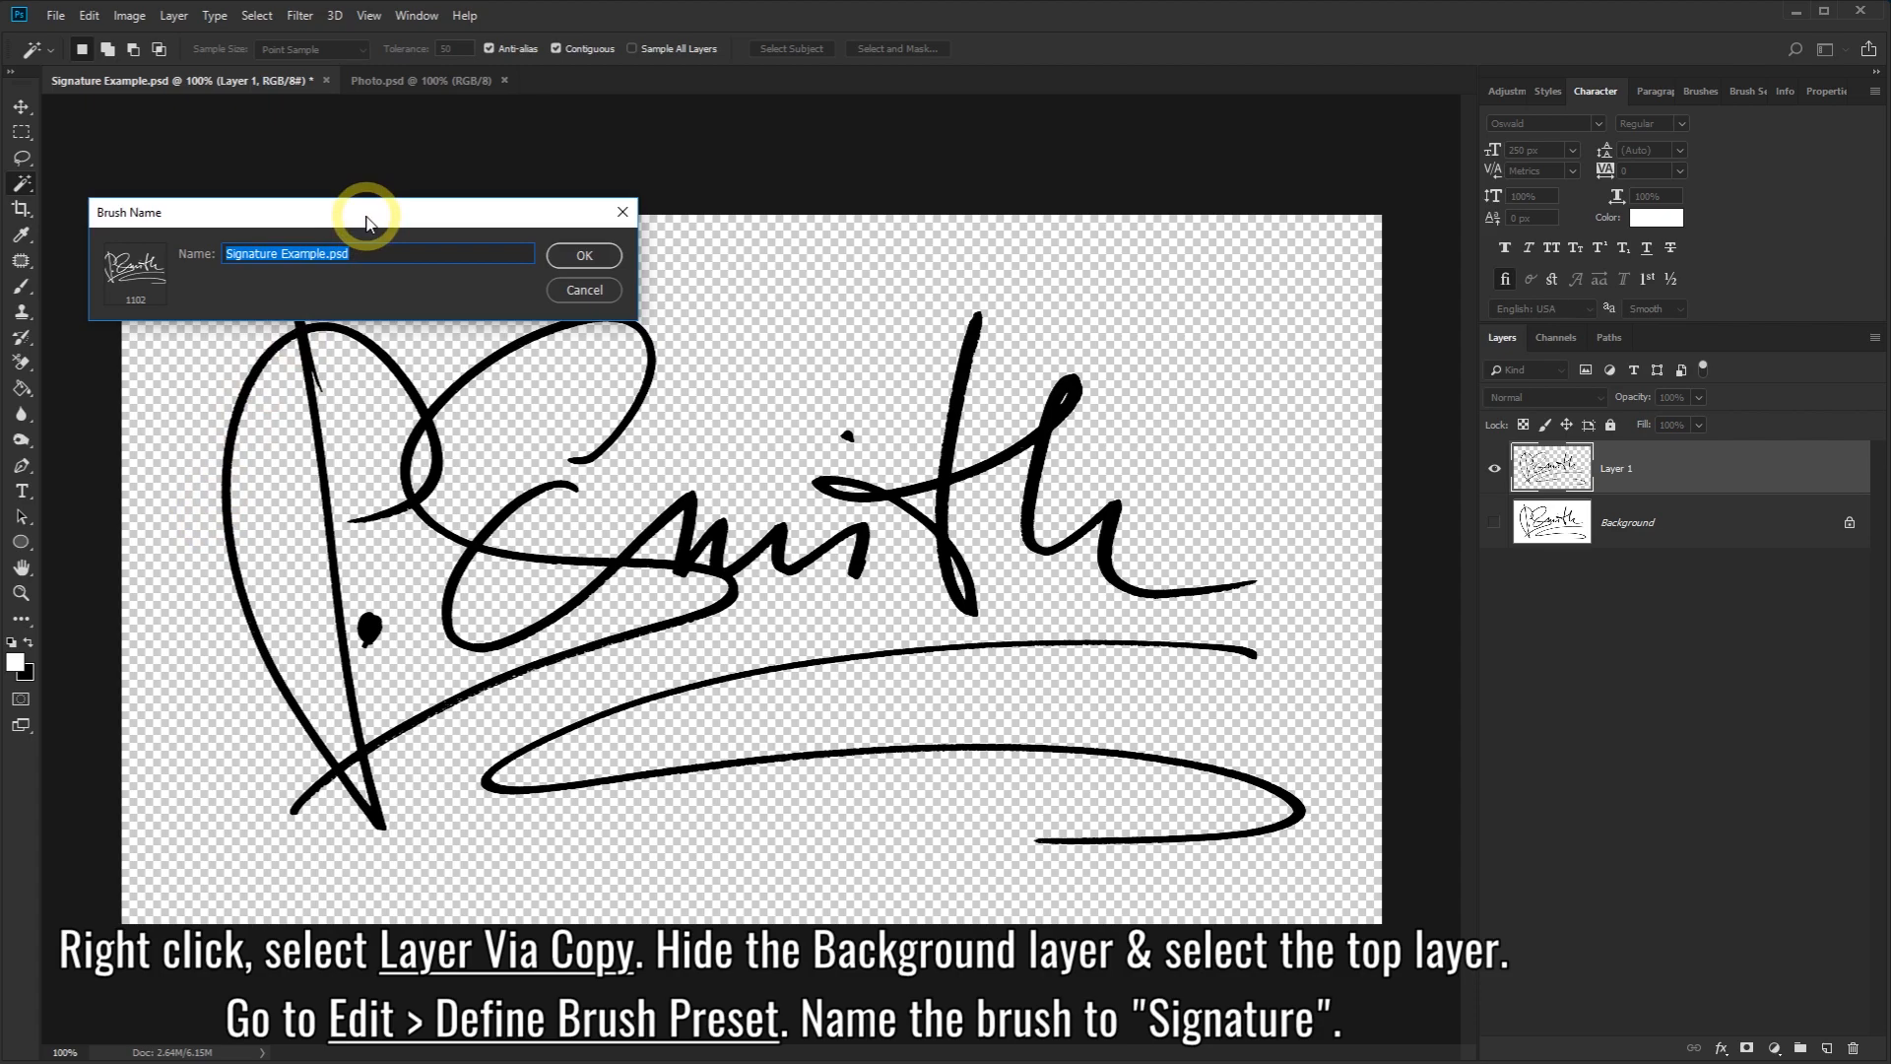
pyautogui.write('S')
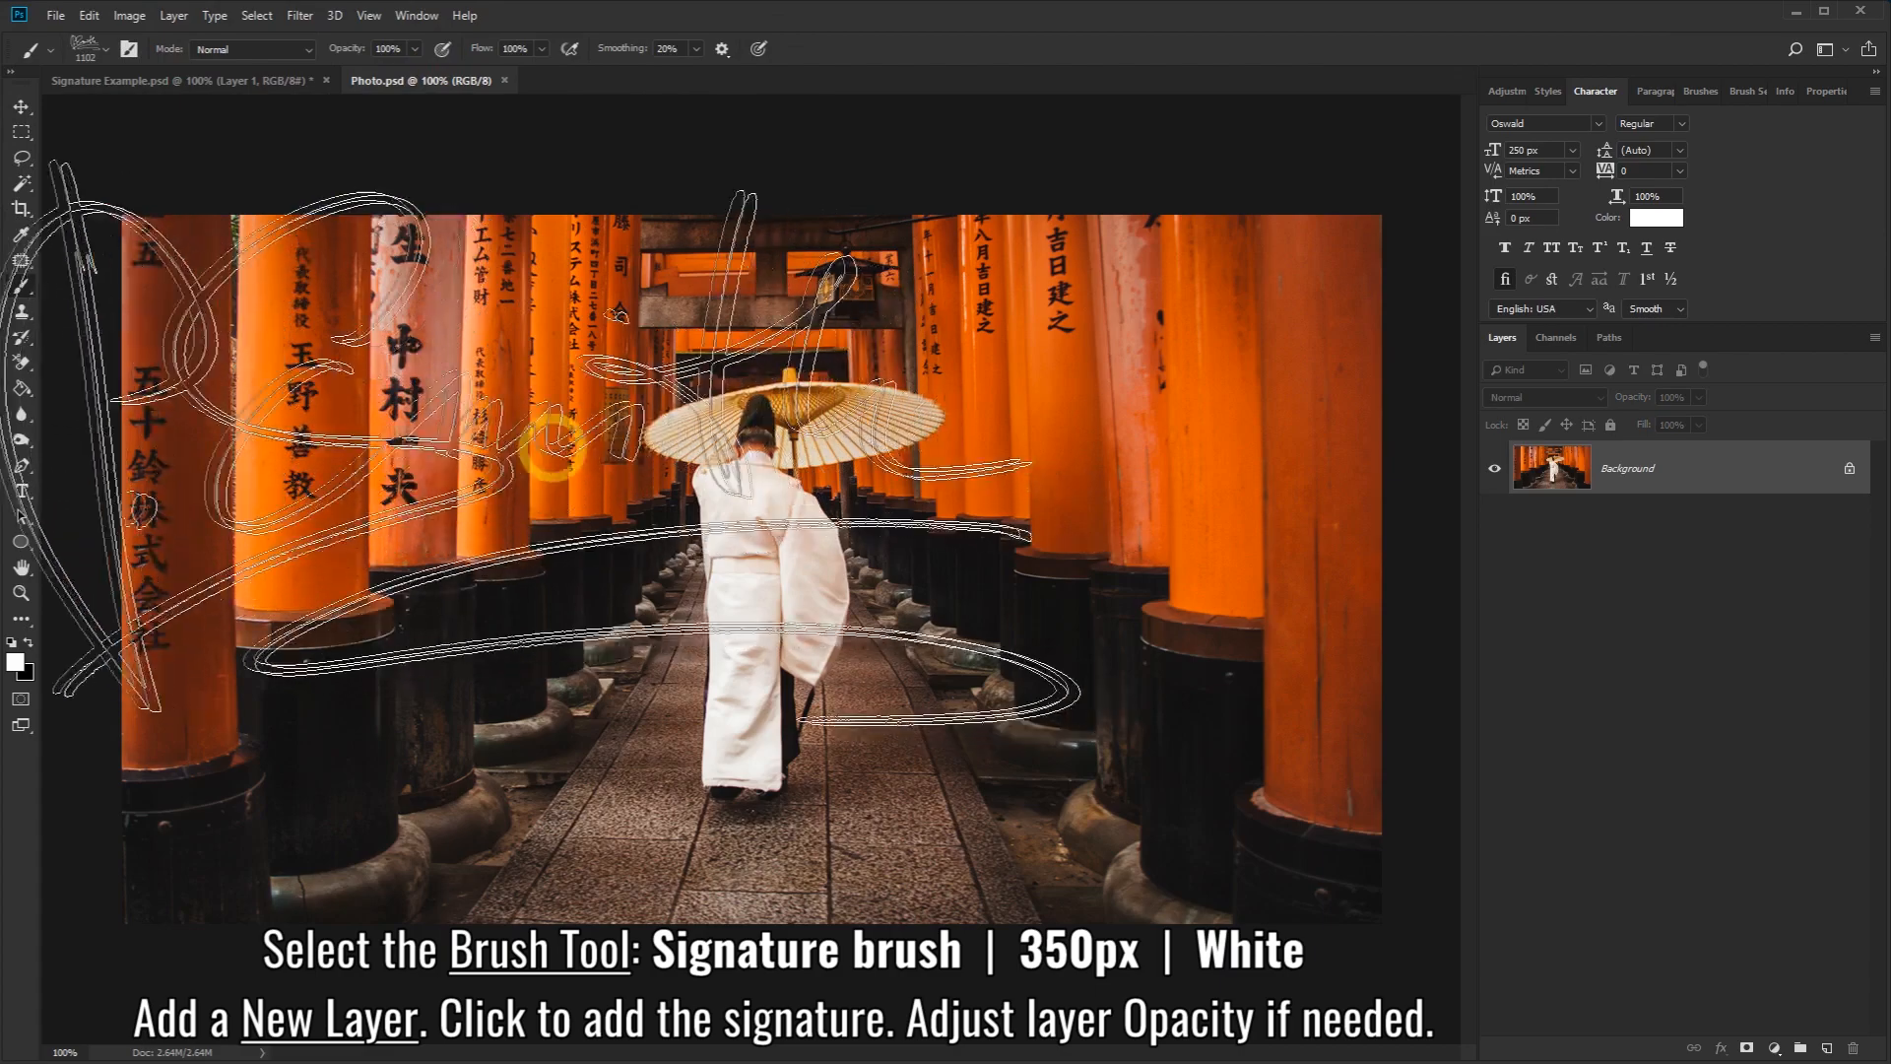
# Step: Set up the Brush Tool in Photo.psd with the Signature brush at a size of 350 px
pyautogui.click(22, 286)
pyautogui.rightClick(21, 286)
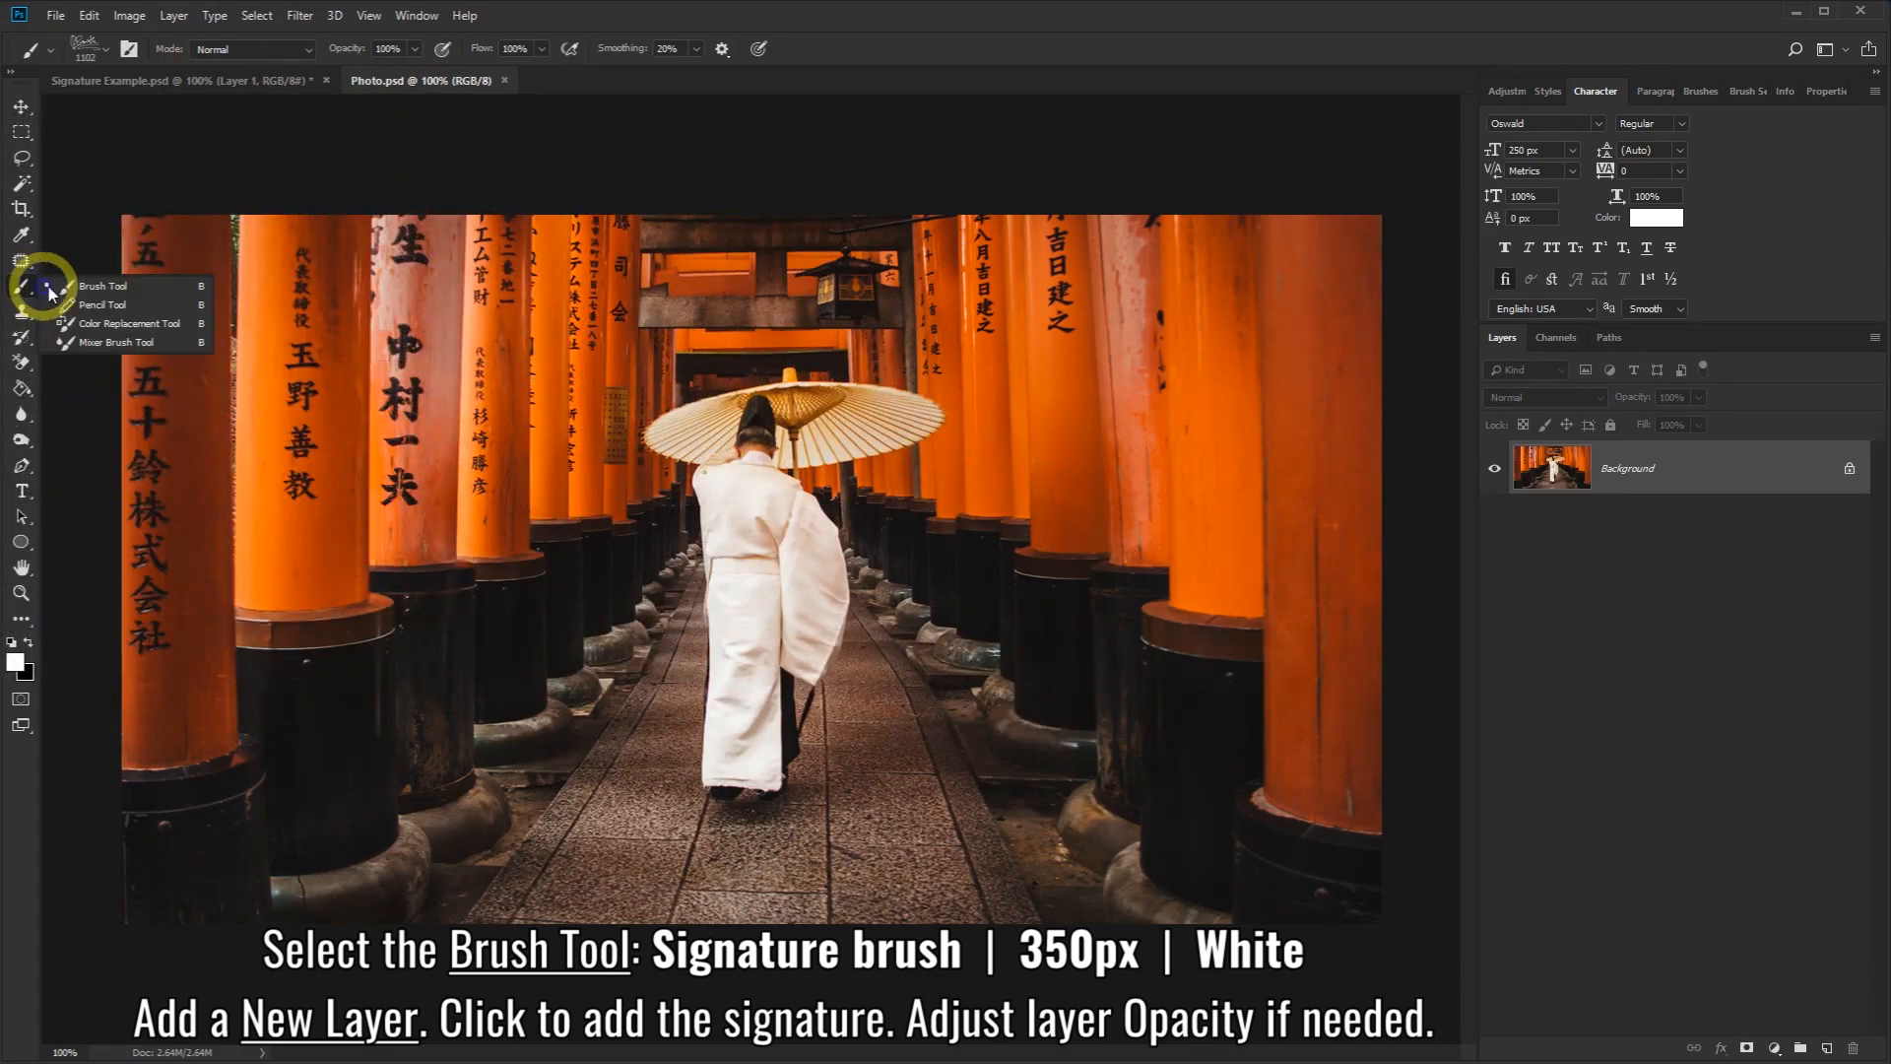
pyautogui.click(71, 289)
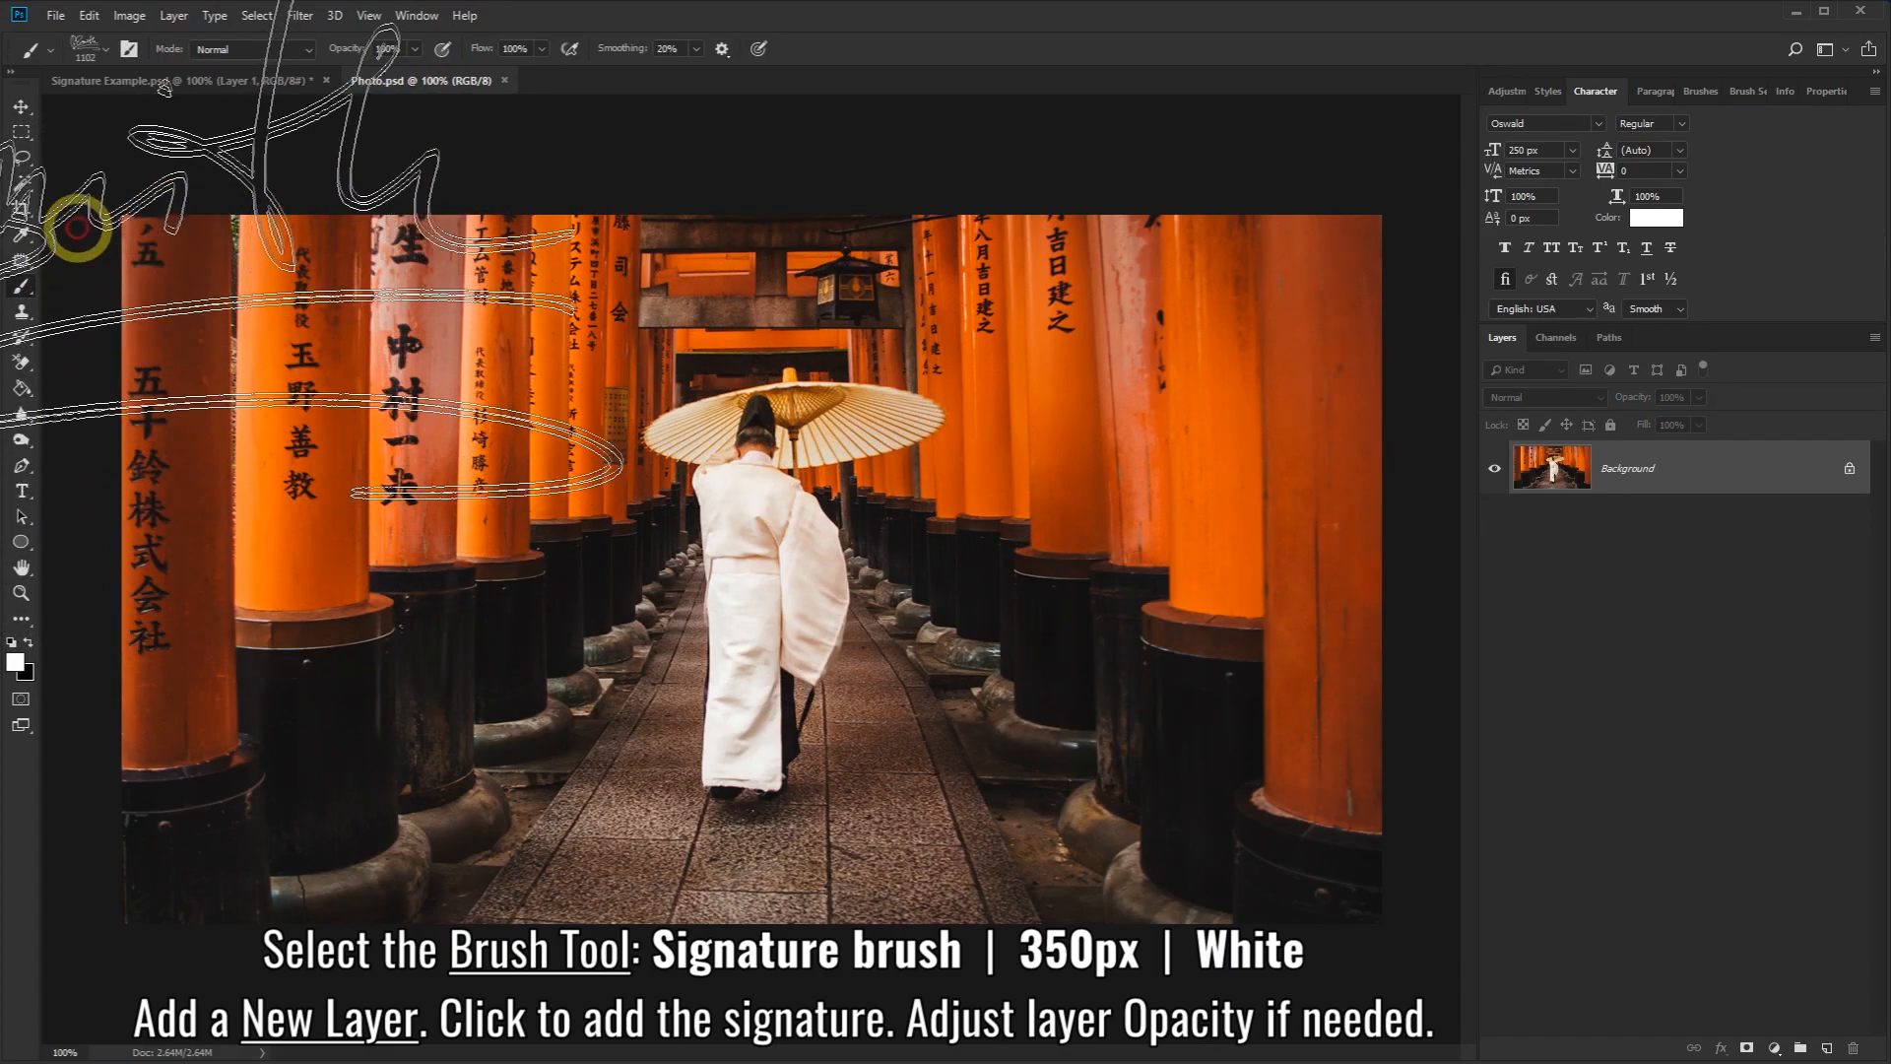
pyautogui.click(102, 46)
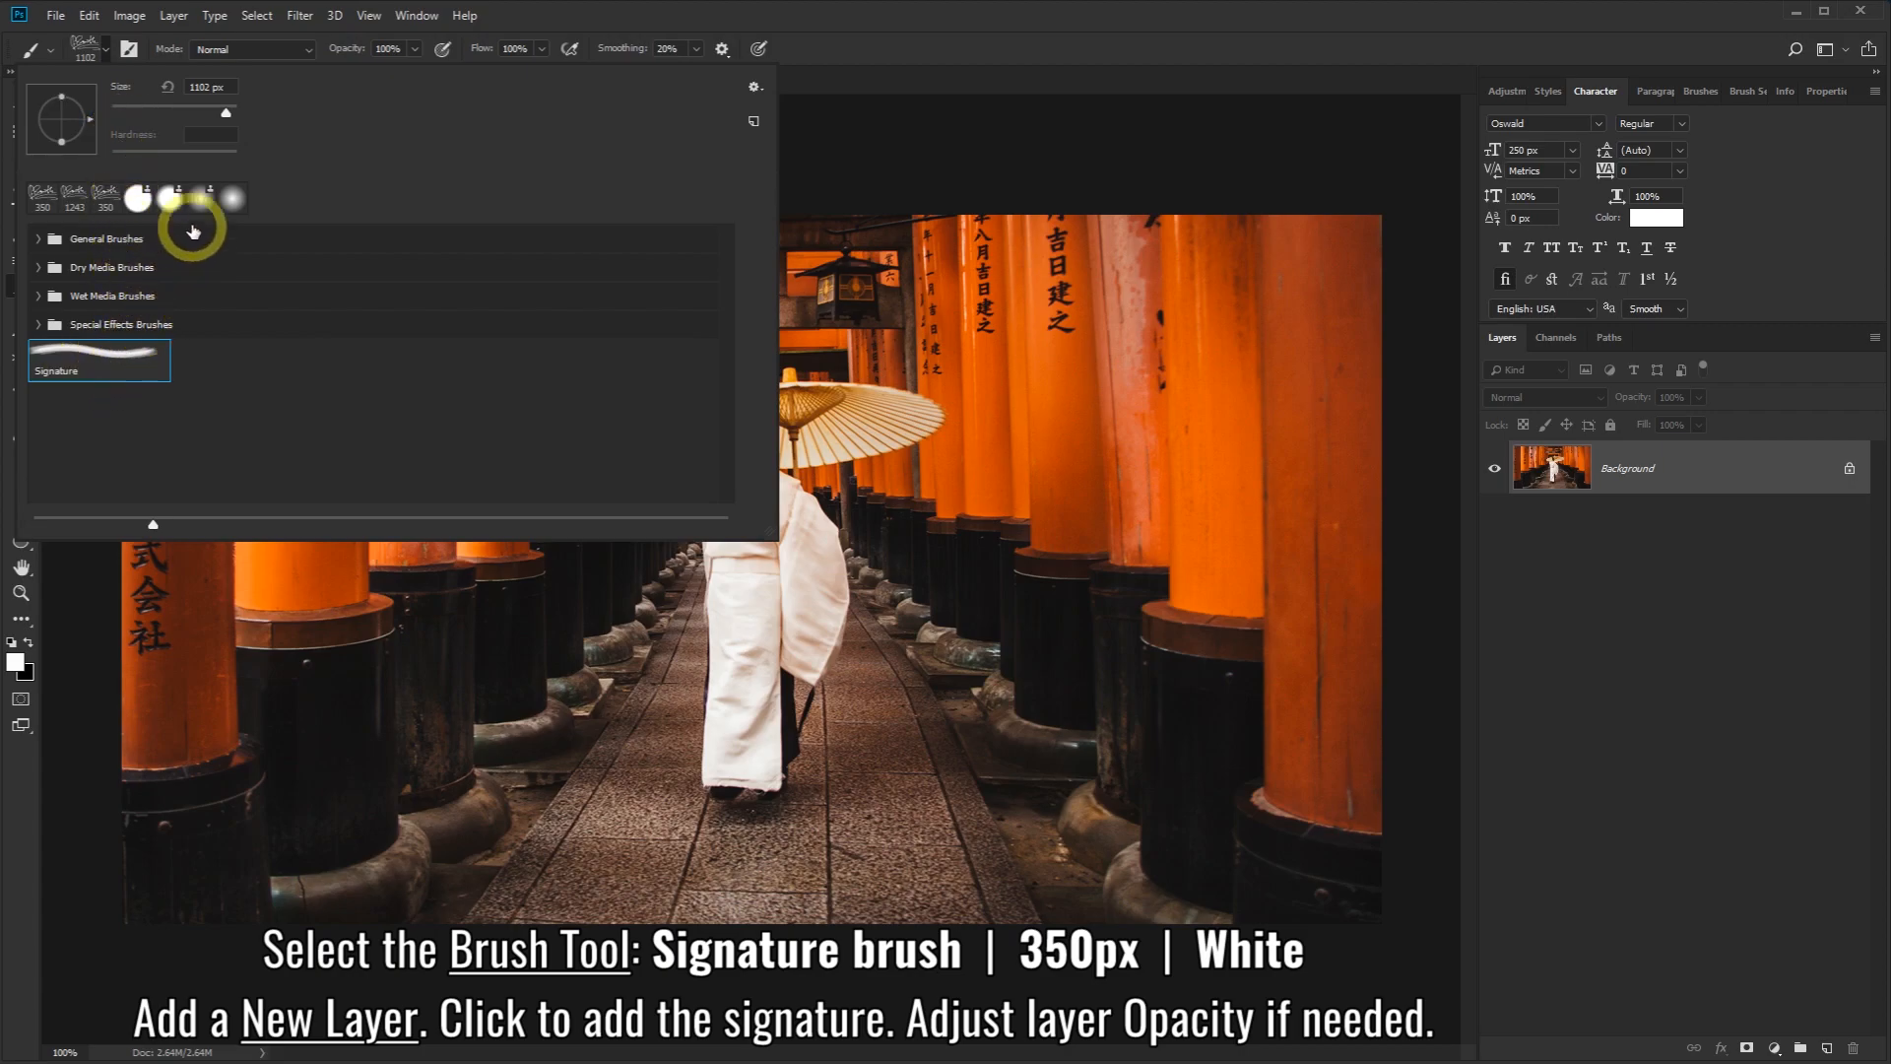
pyautogui.doubleClick(213, 89)
pyautogui.moveTo(213, 89); pyautogui.dragTo(170, 88)
pyautogui.write('350')
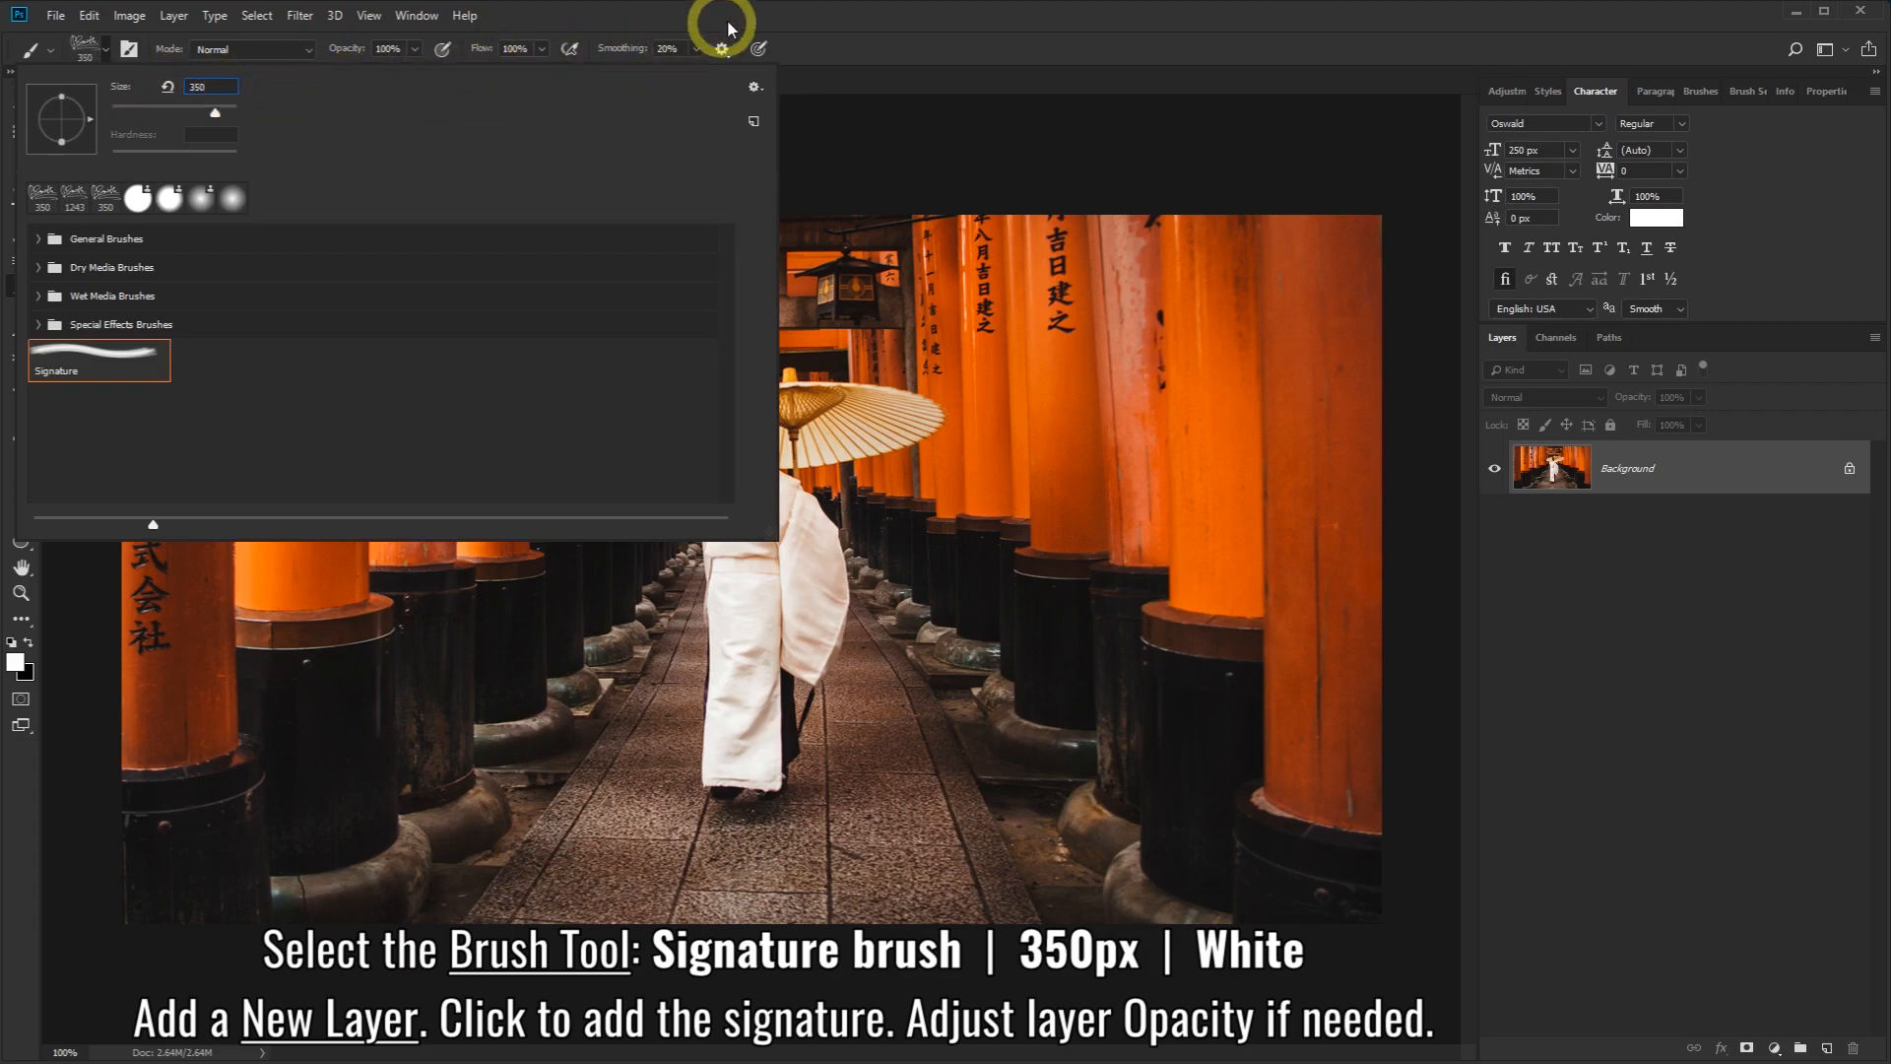
pyautogui.click(855, 6)
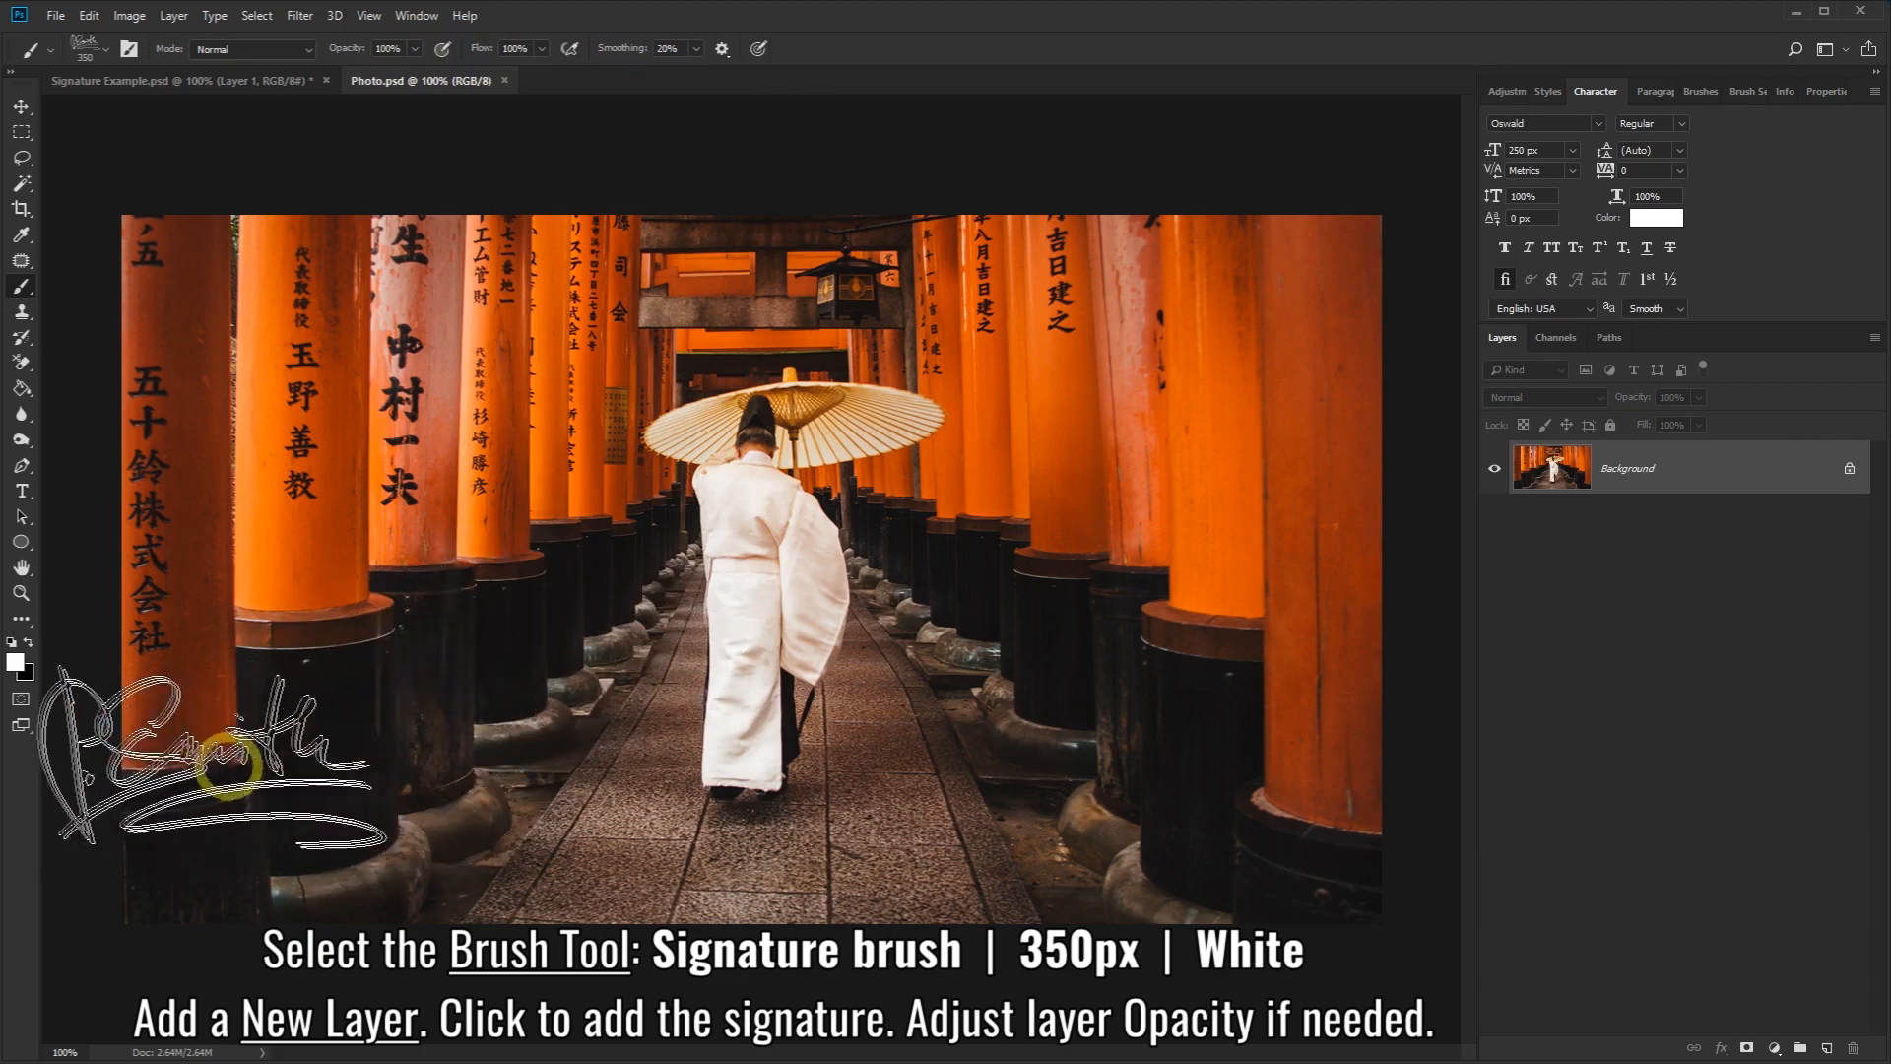
# Step: Confirm white (ffffff) as the foreground color and stamp the signature on a new layer in the photo's lower-left corner
pyautogui.click(15, 663)
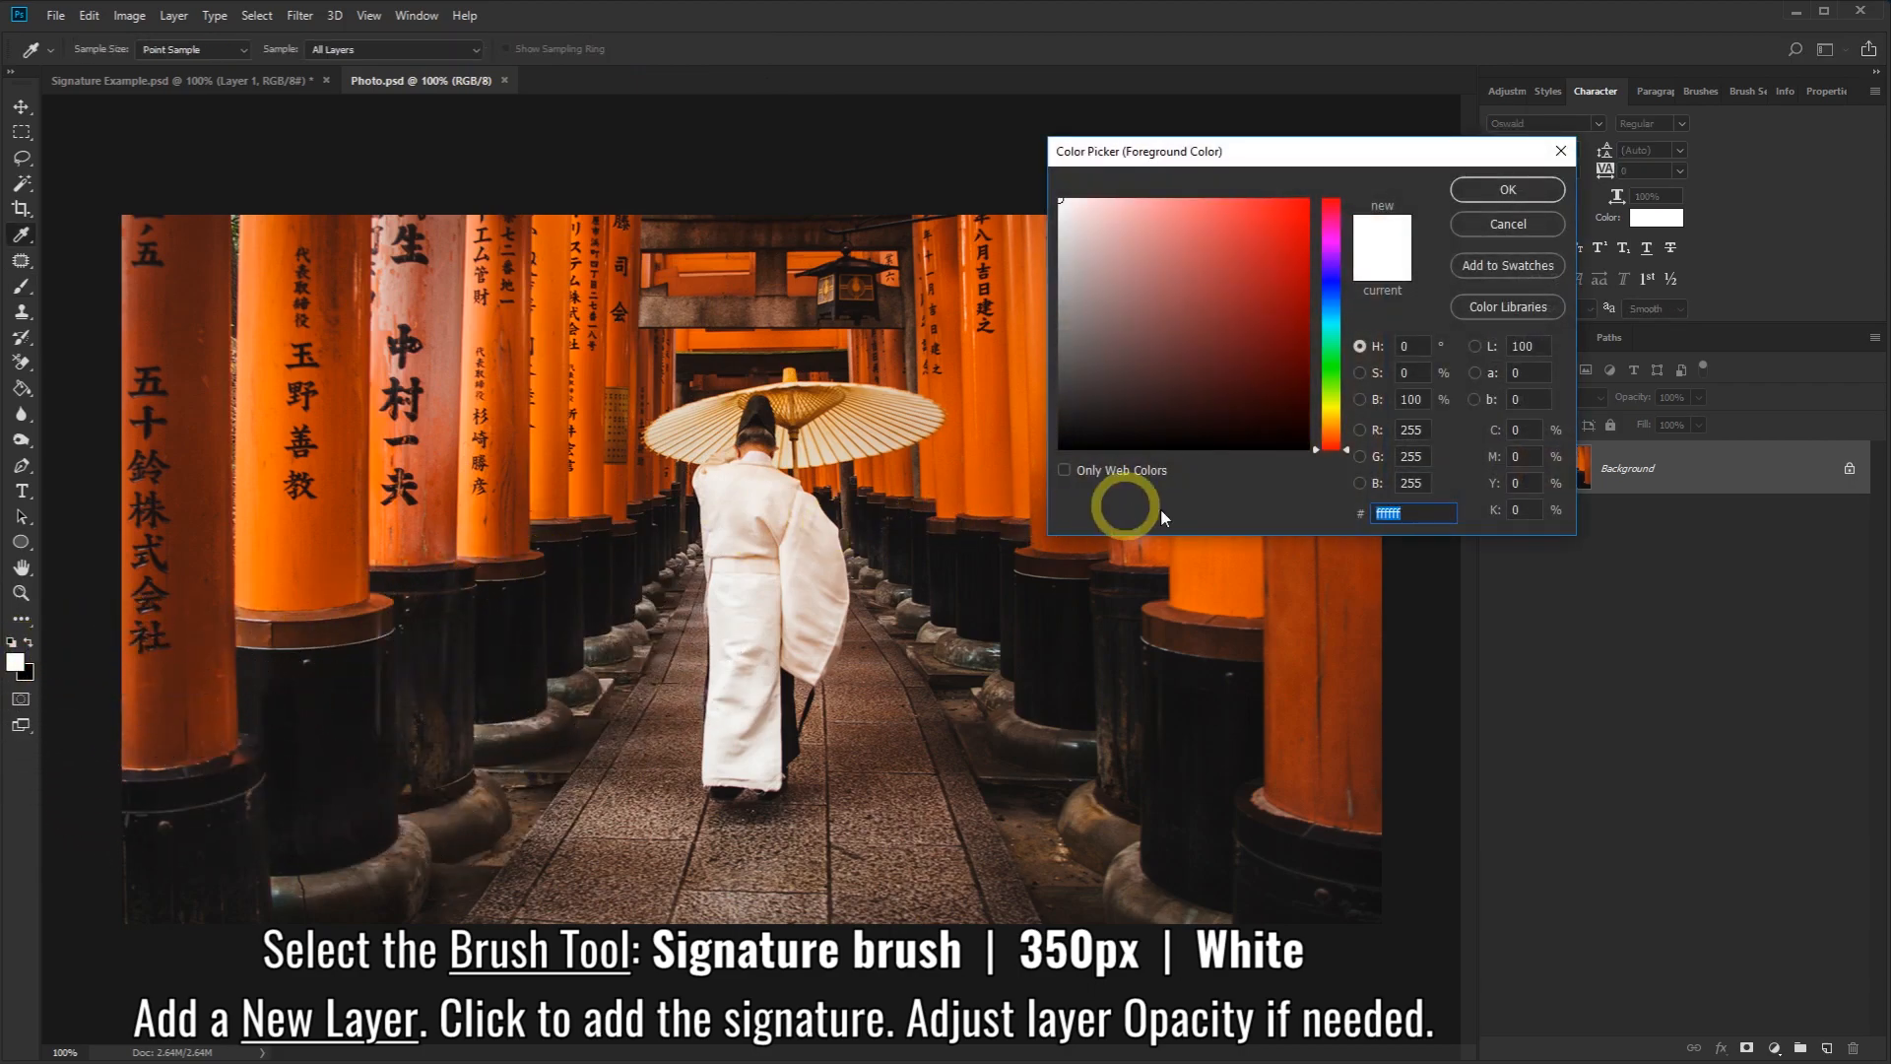
pyautogui.click(1505, 189)
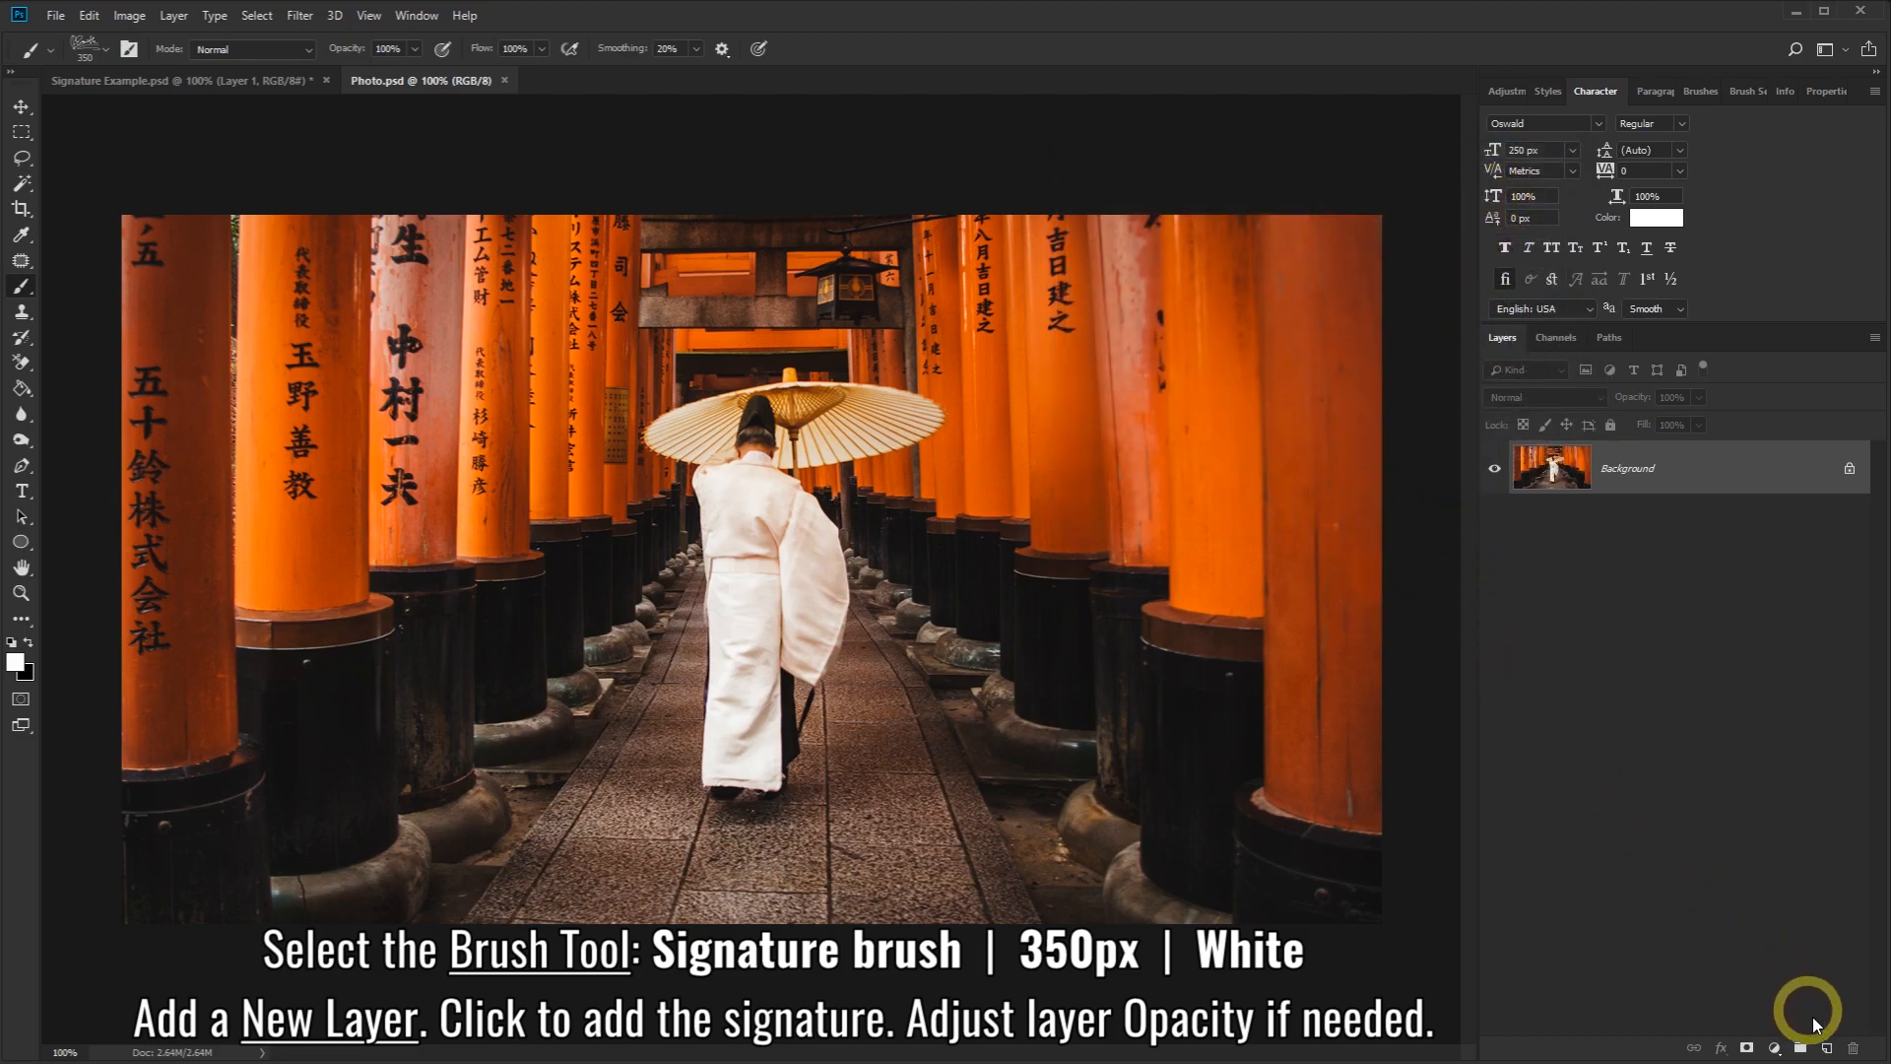
pyautogui.click(1827, 1048)
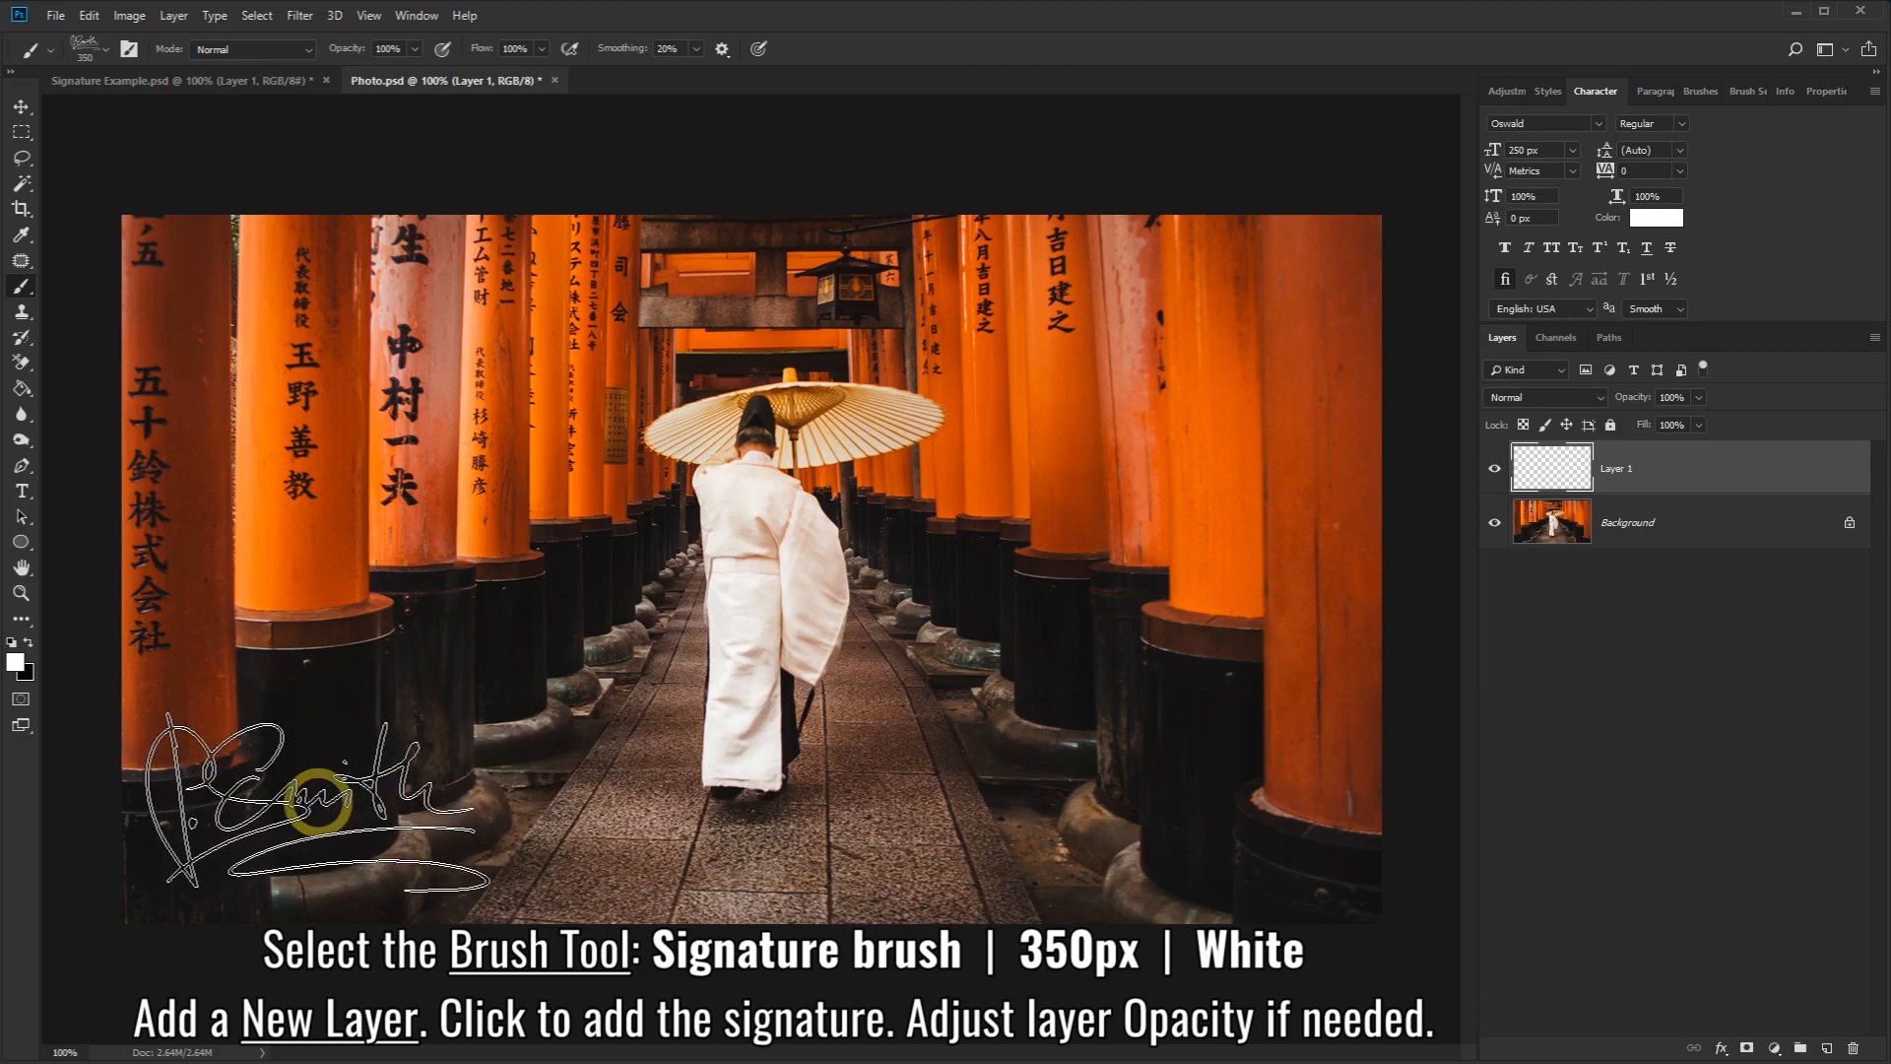
pyautogui.click(320, 803)
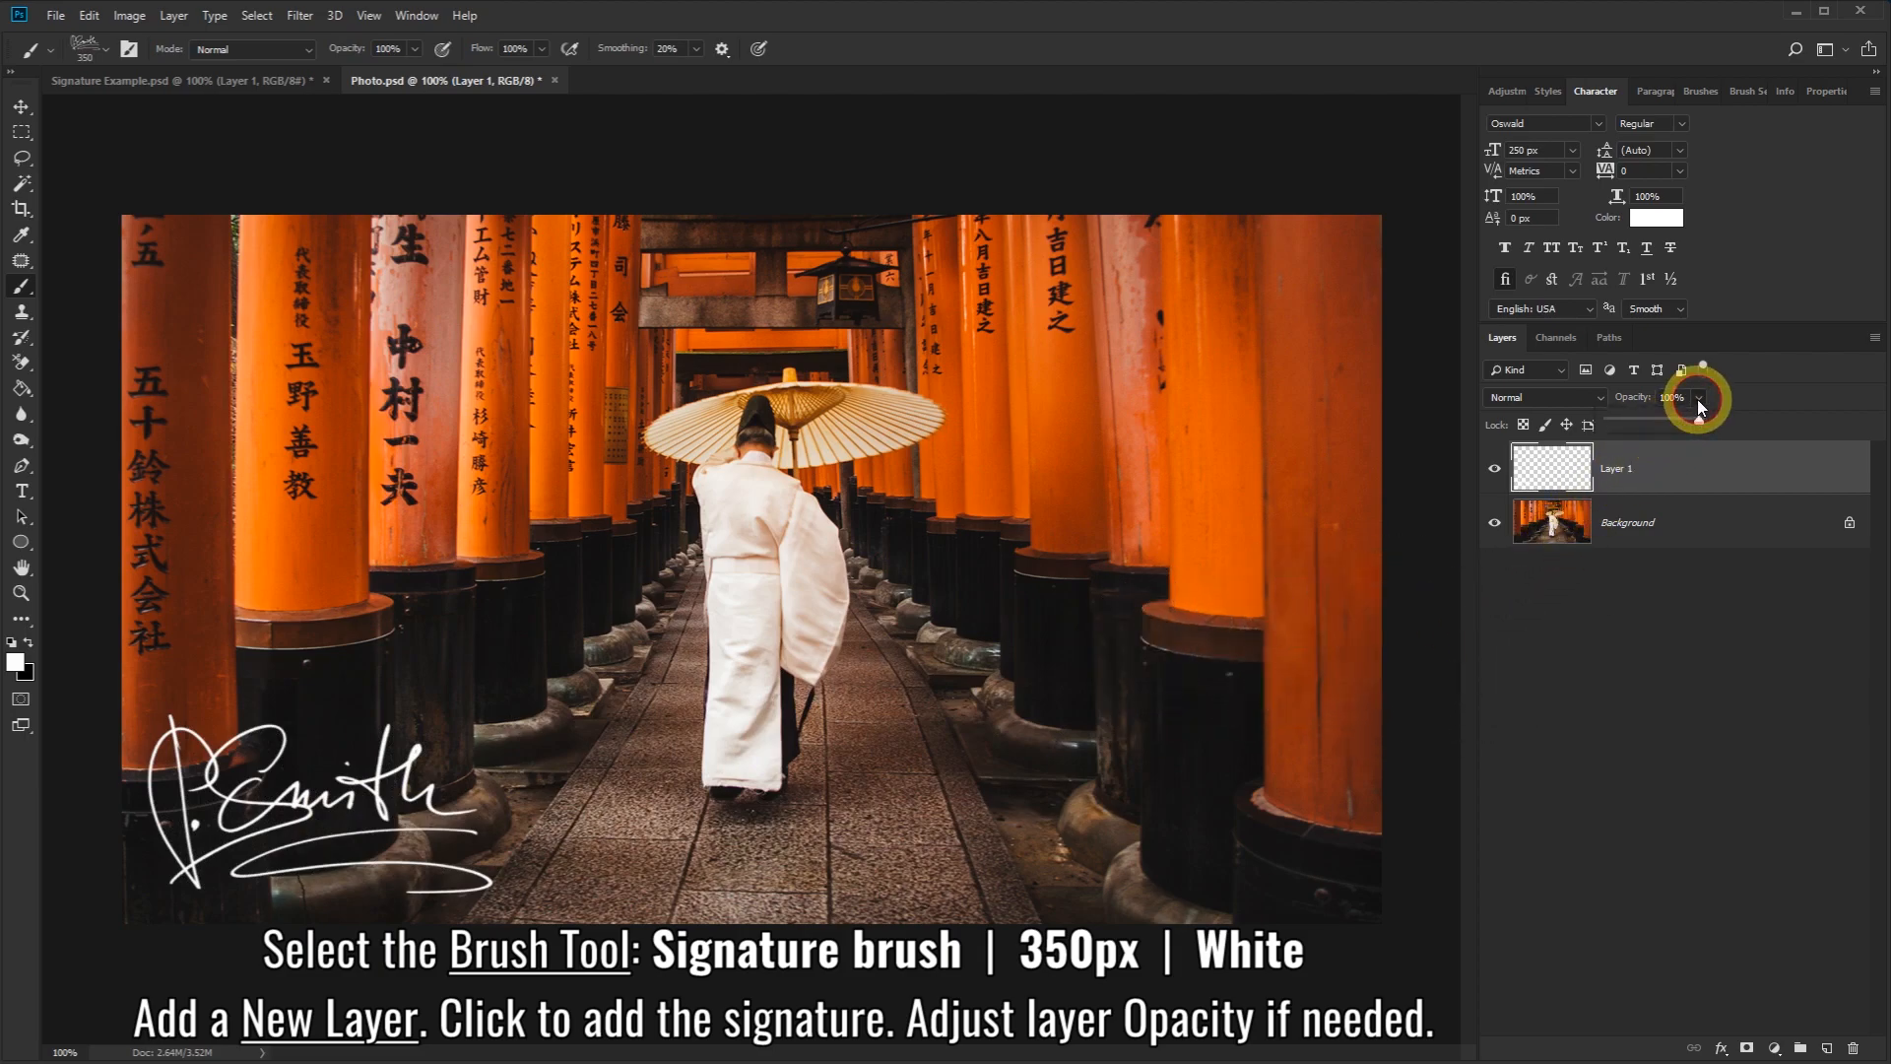
# Step: Try the signature layer at 20% opacity, then restore it to 100%
pyautogui.moveTo(1684, 420); pyautogui.dragTo(1639, 427)
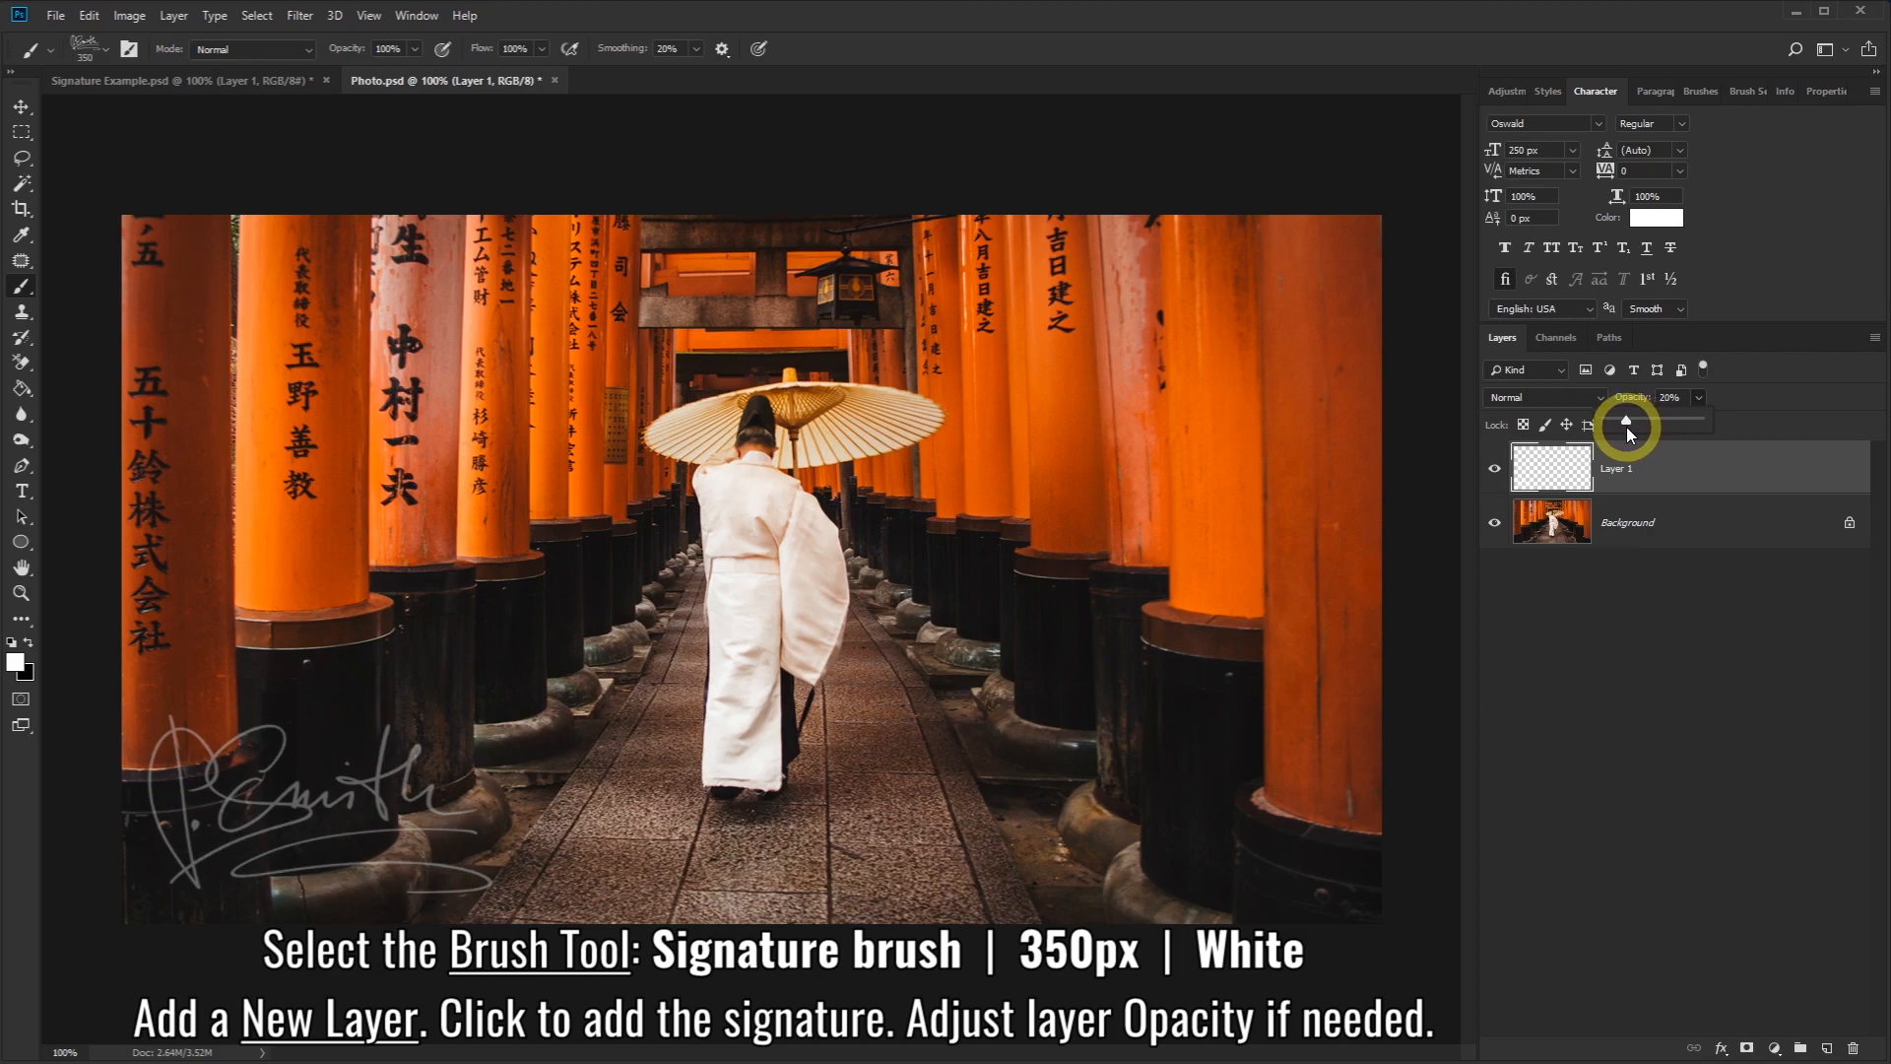
pyautogui.moveTo(1691, 423); pyautogui.dragTo(1722, 423)
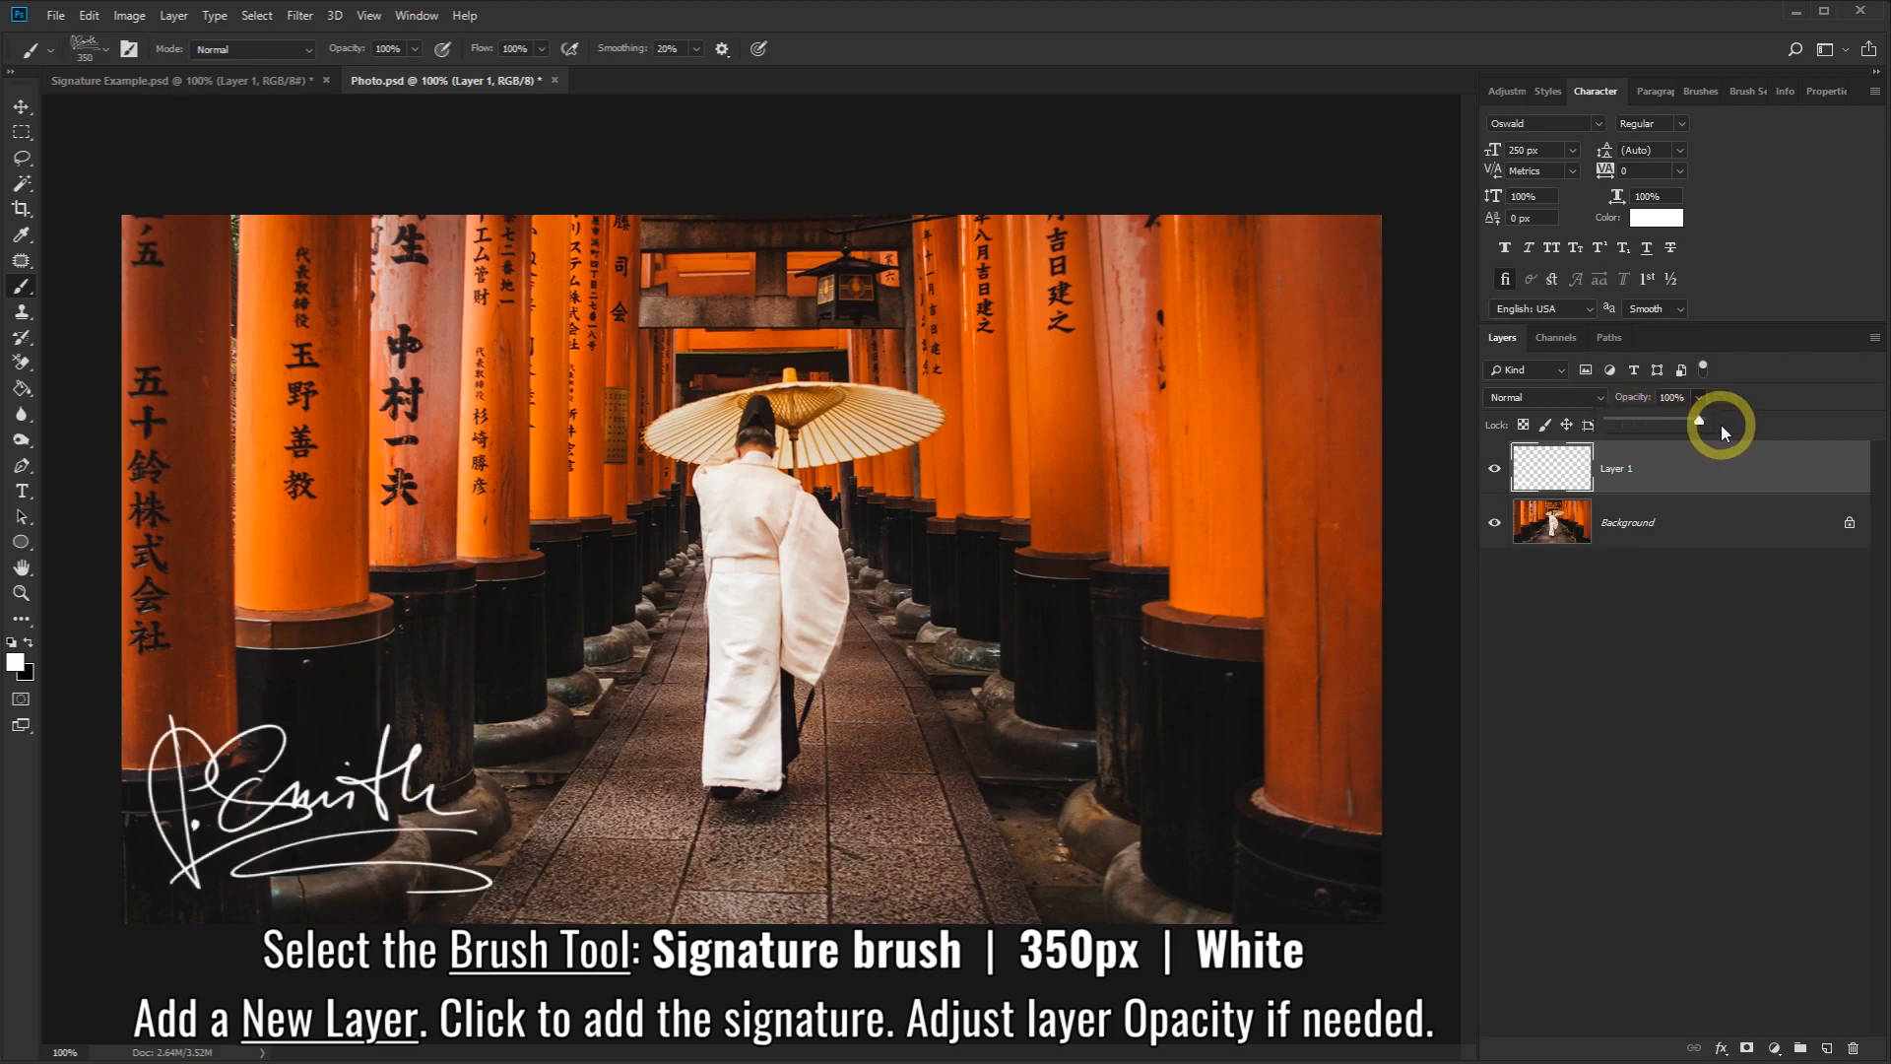
# Step: Add a Color Overlay to the signature layer through its blending options and set the overlay color to red, ff0000
pyautogui.rightClick(1674, 472)
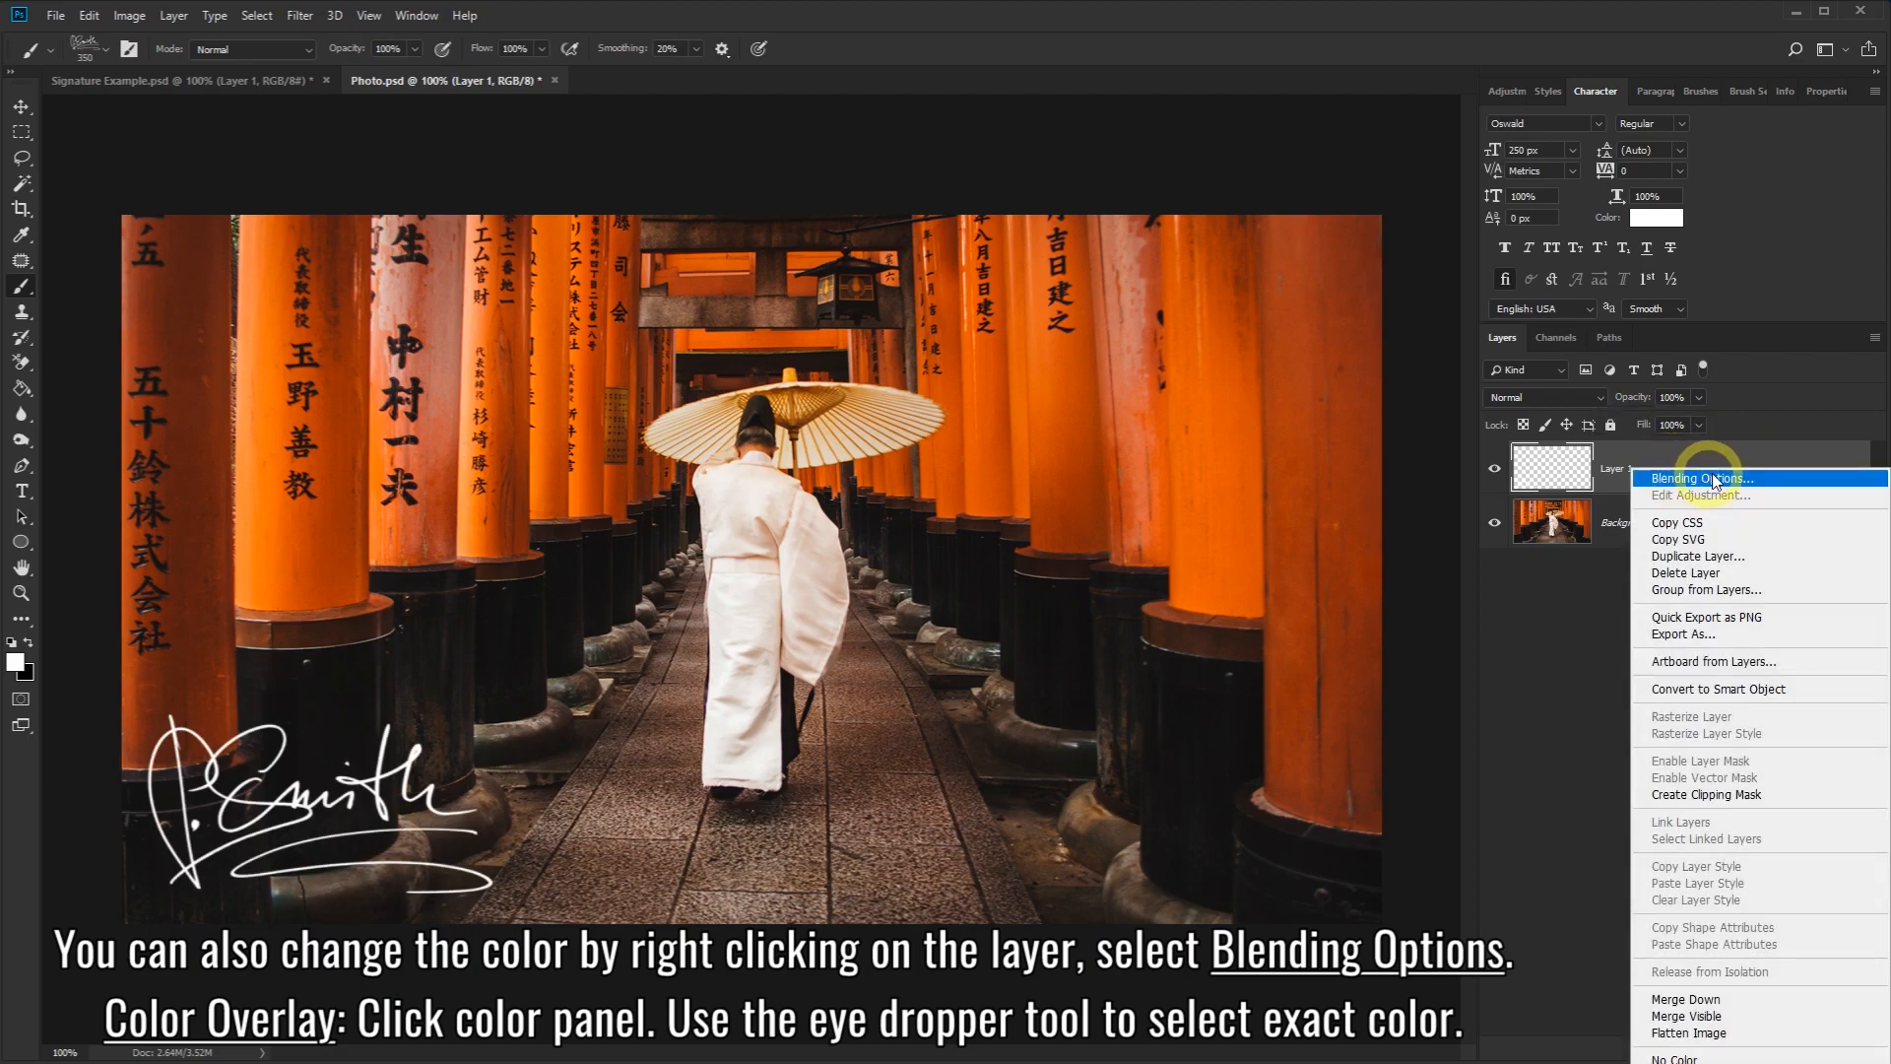
pyautogui.click(1752, 479)
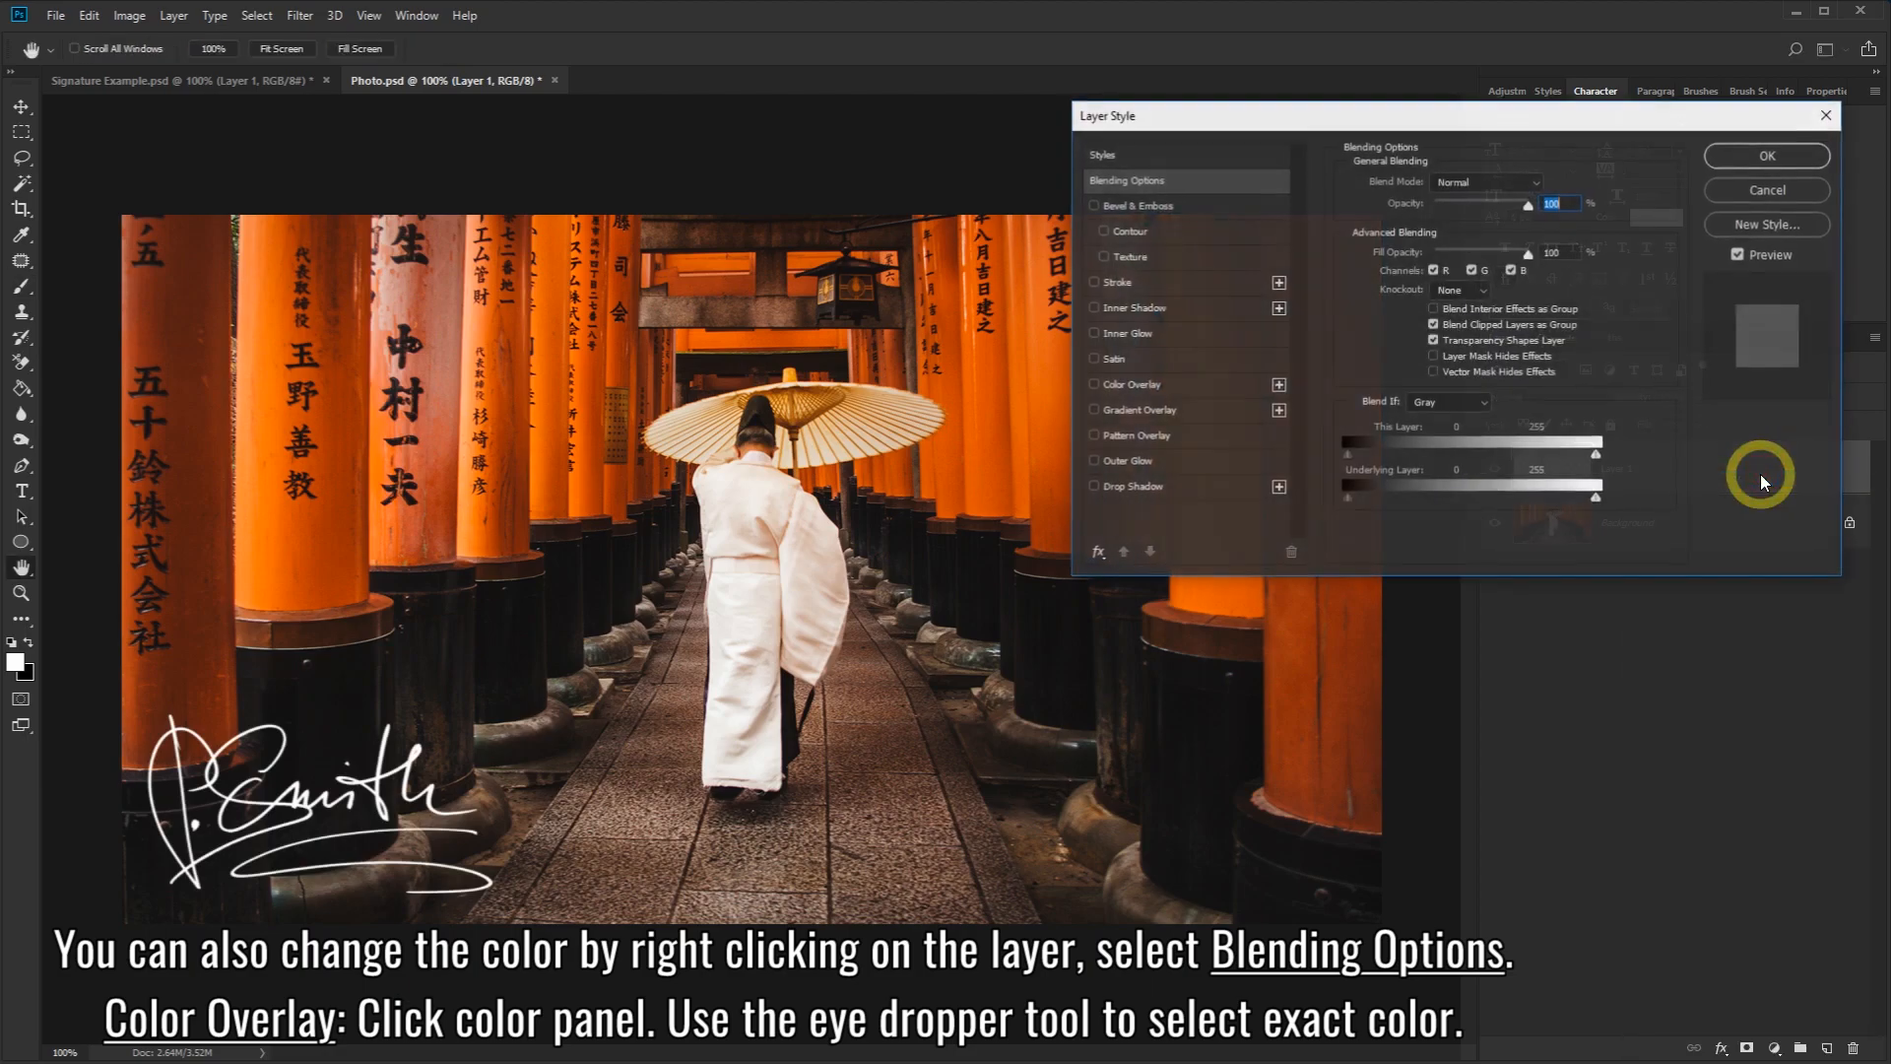
pyautogui.click(1155, 391)
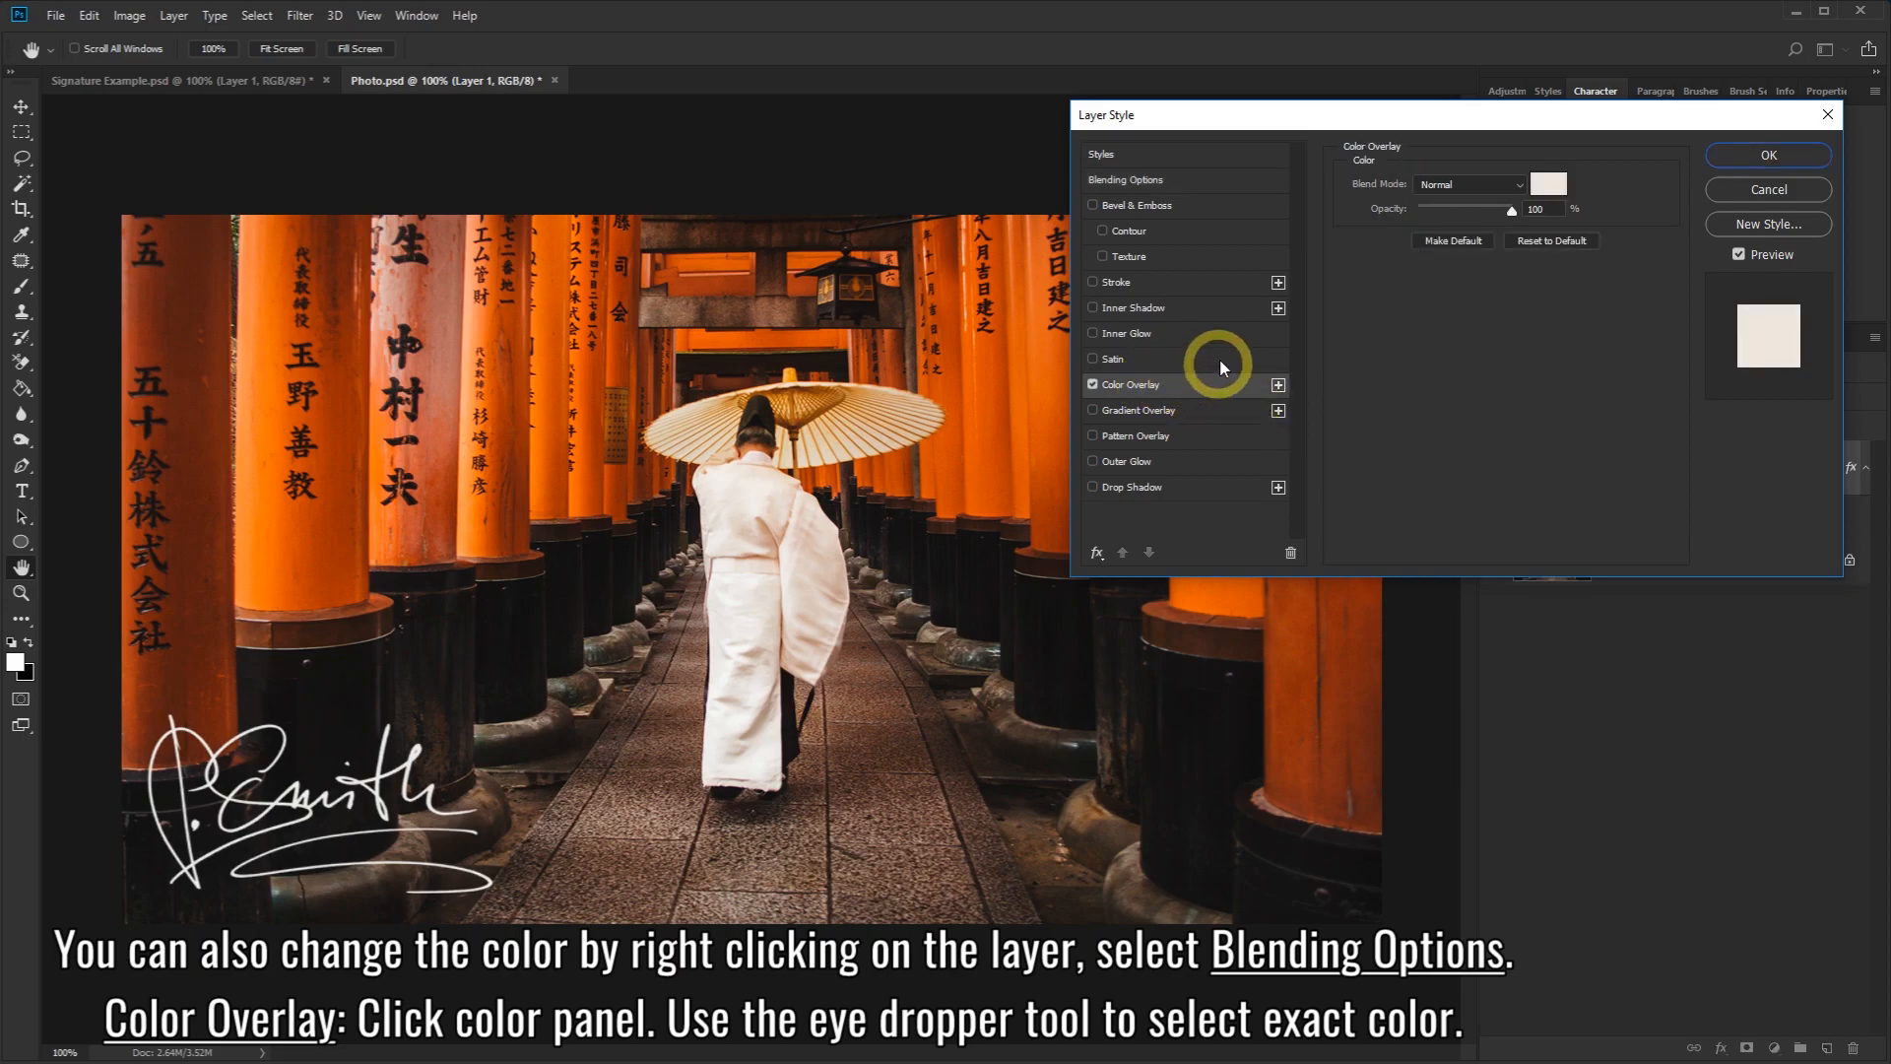
pyautogui.click(1543, 182)
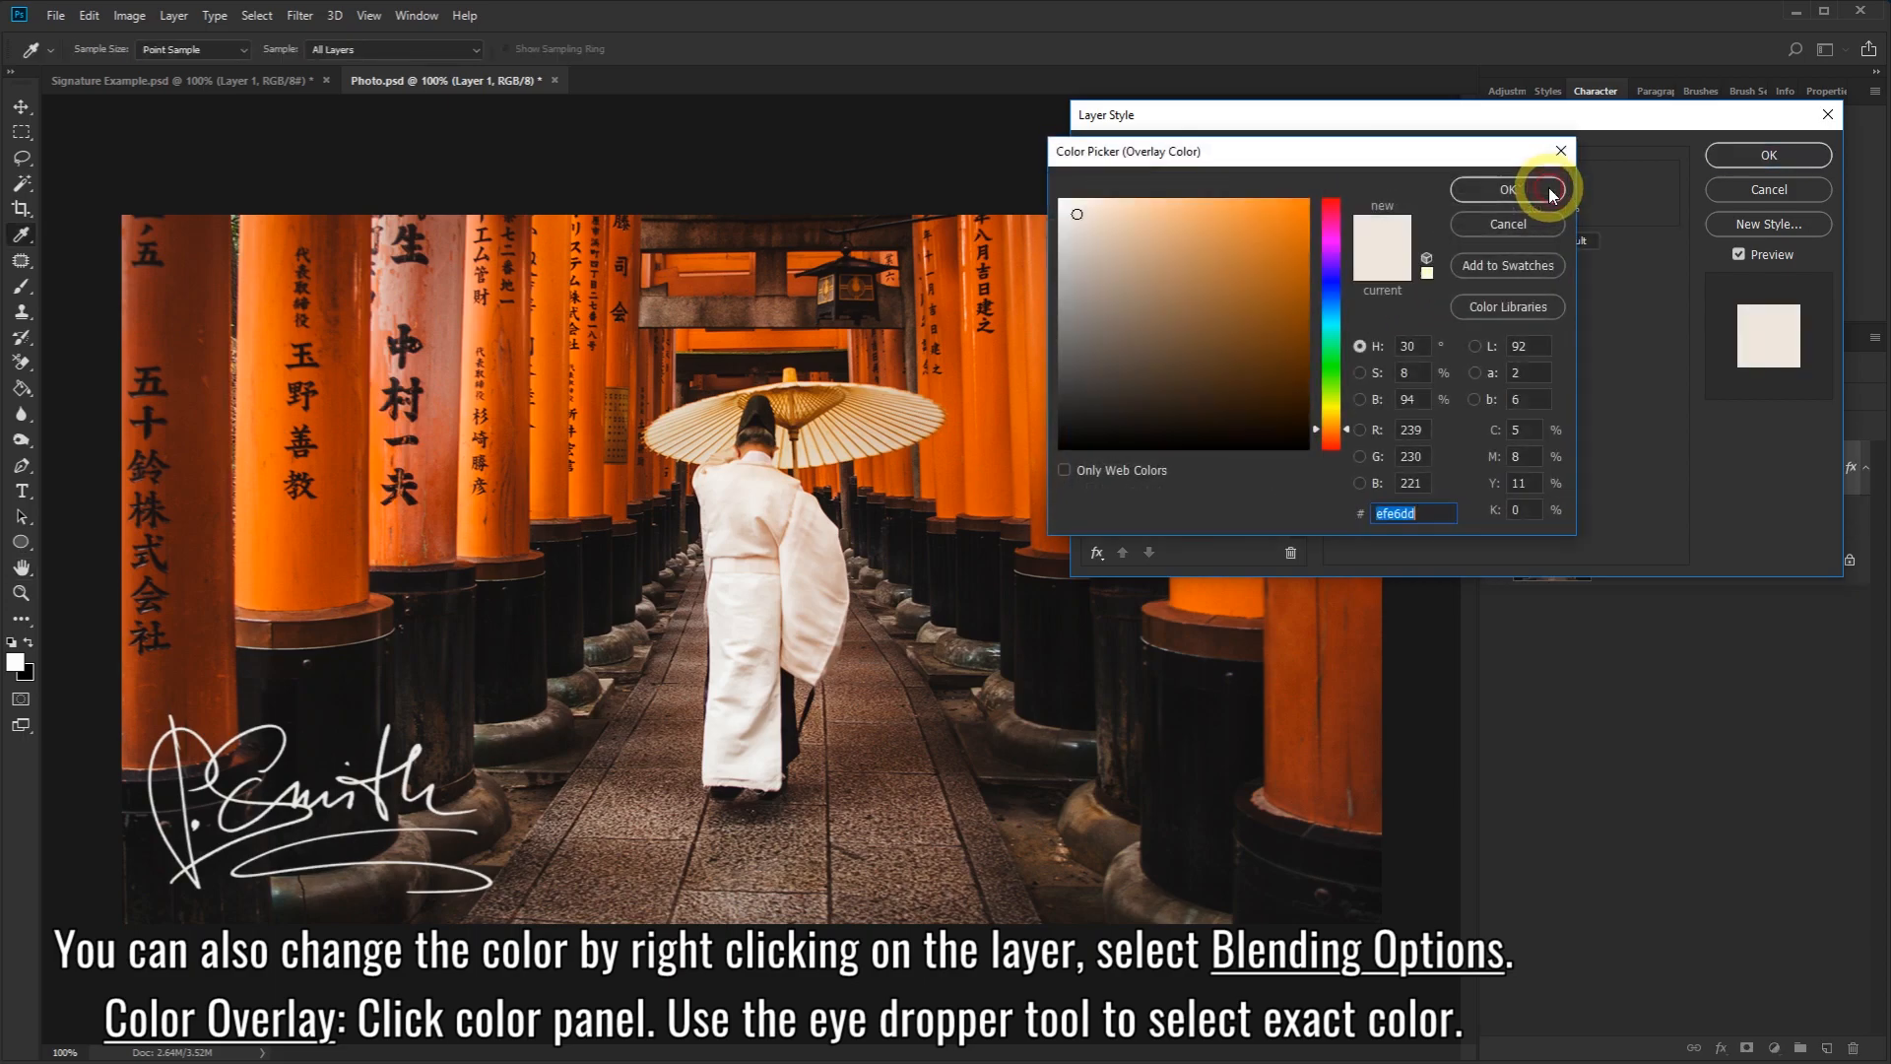
pyautogui.moveTo(1239, 340)
pyautogui.mouseDown()
pyautogui.moveTo(1330, 474)
pyautogui.moveTo(1267, 321)
pyautogui.moveTo(1275, 262)
pyautogui.moveTo(1339, 200)
pyautogui.mouseUp()
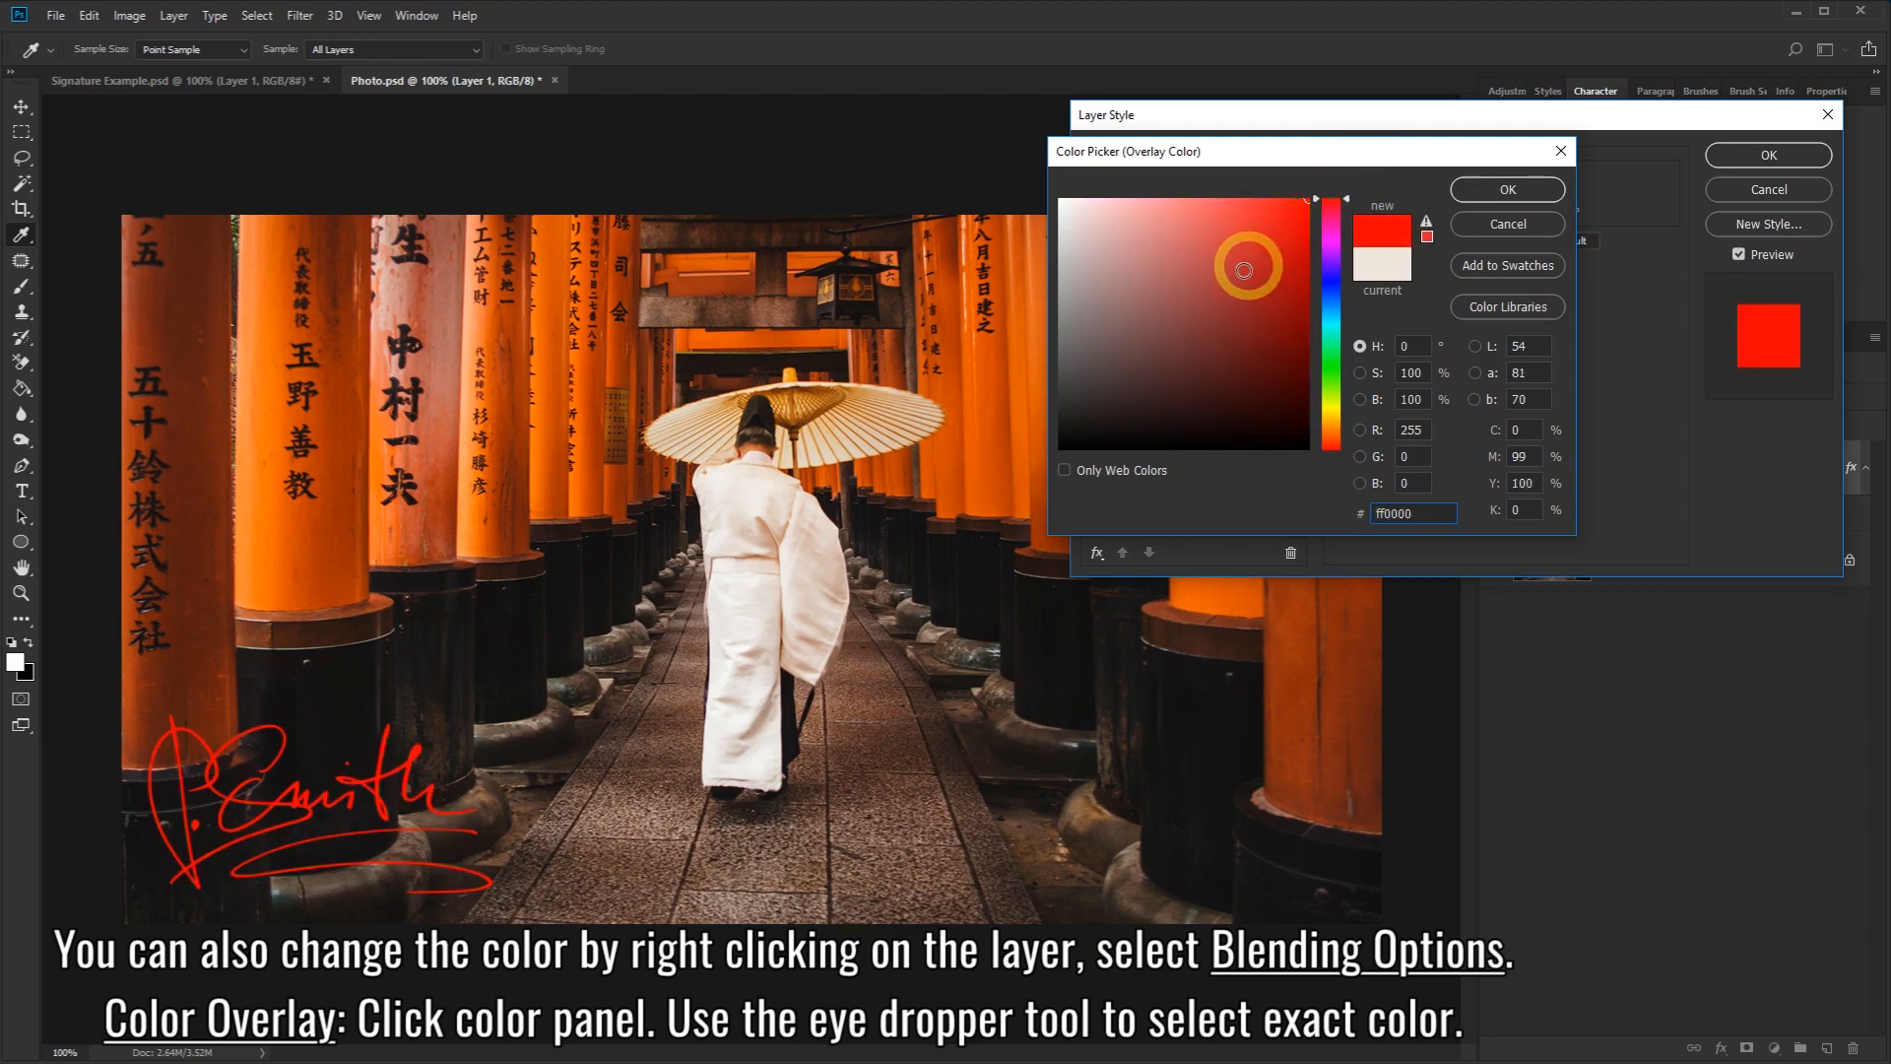
# Step: Sample the overlay color dbbc95 from the umbrella in the photo, apply the Color Overlay, and duplicate the signature layer
pyautogui.click(331, 656)
pyautogui.click(658, 729)
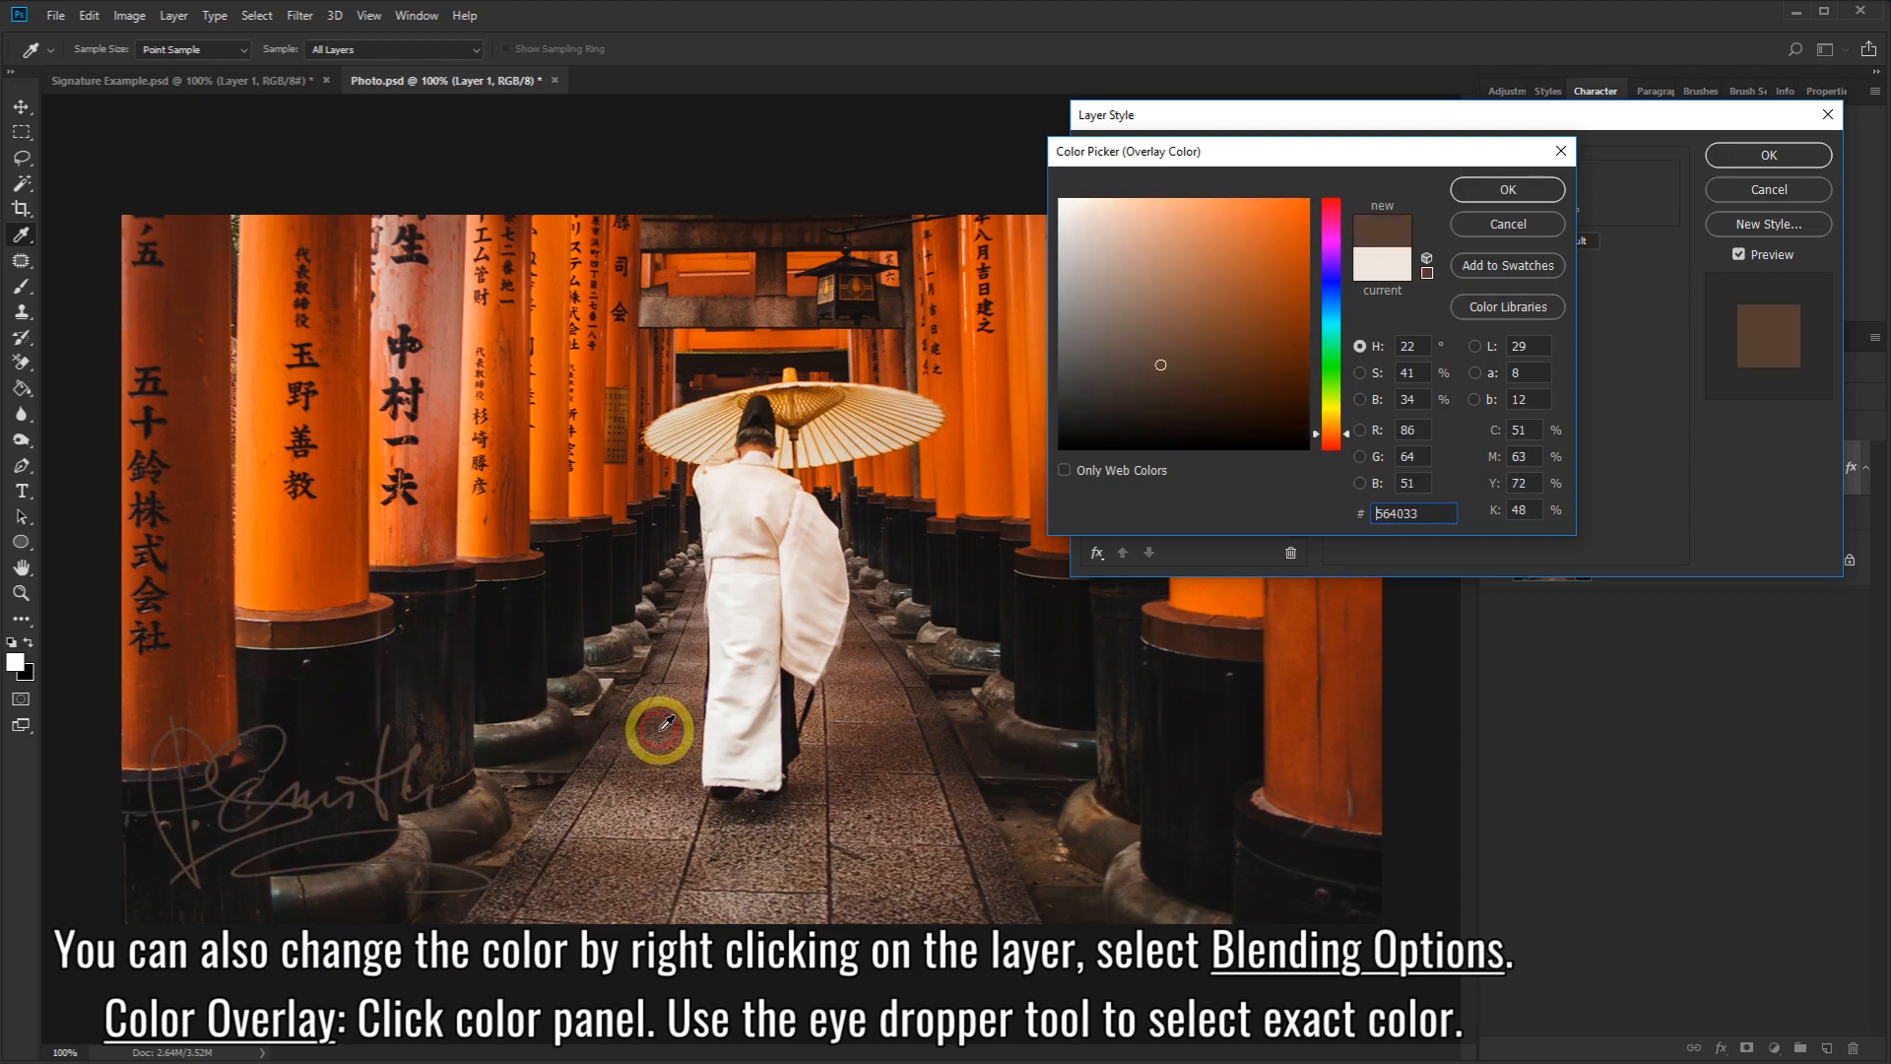
pyautogui.click(857, 419)
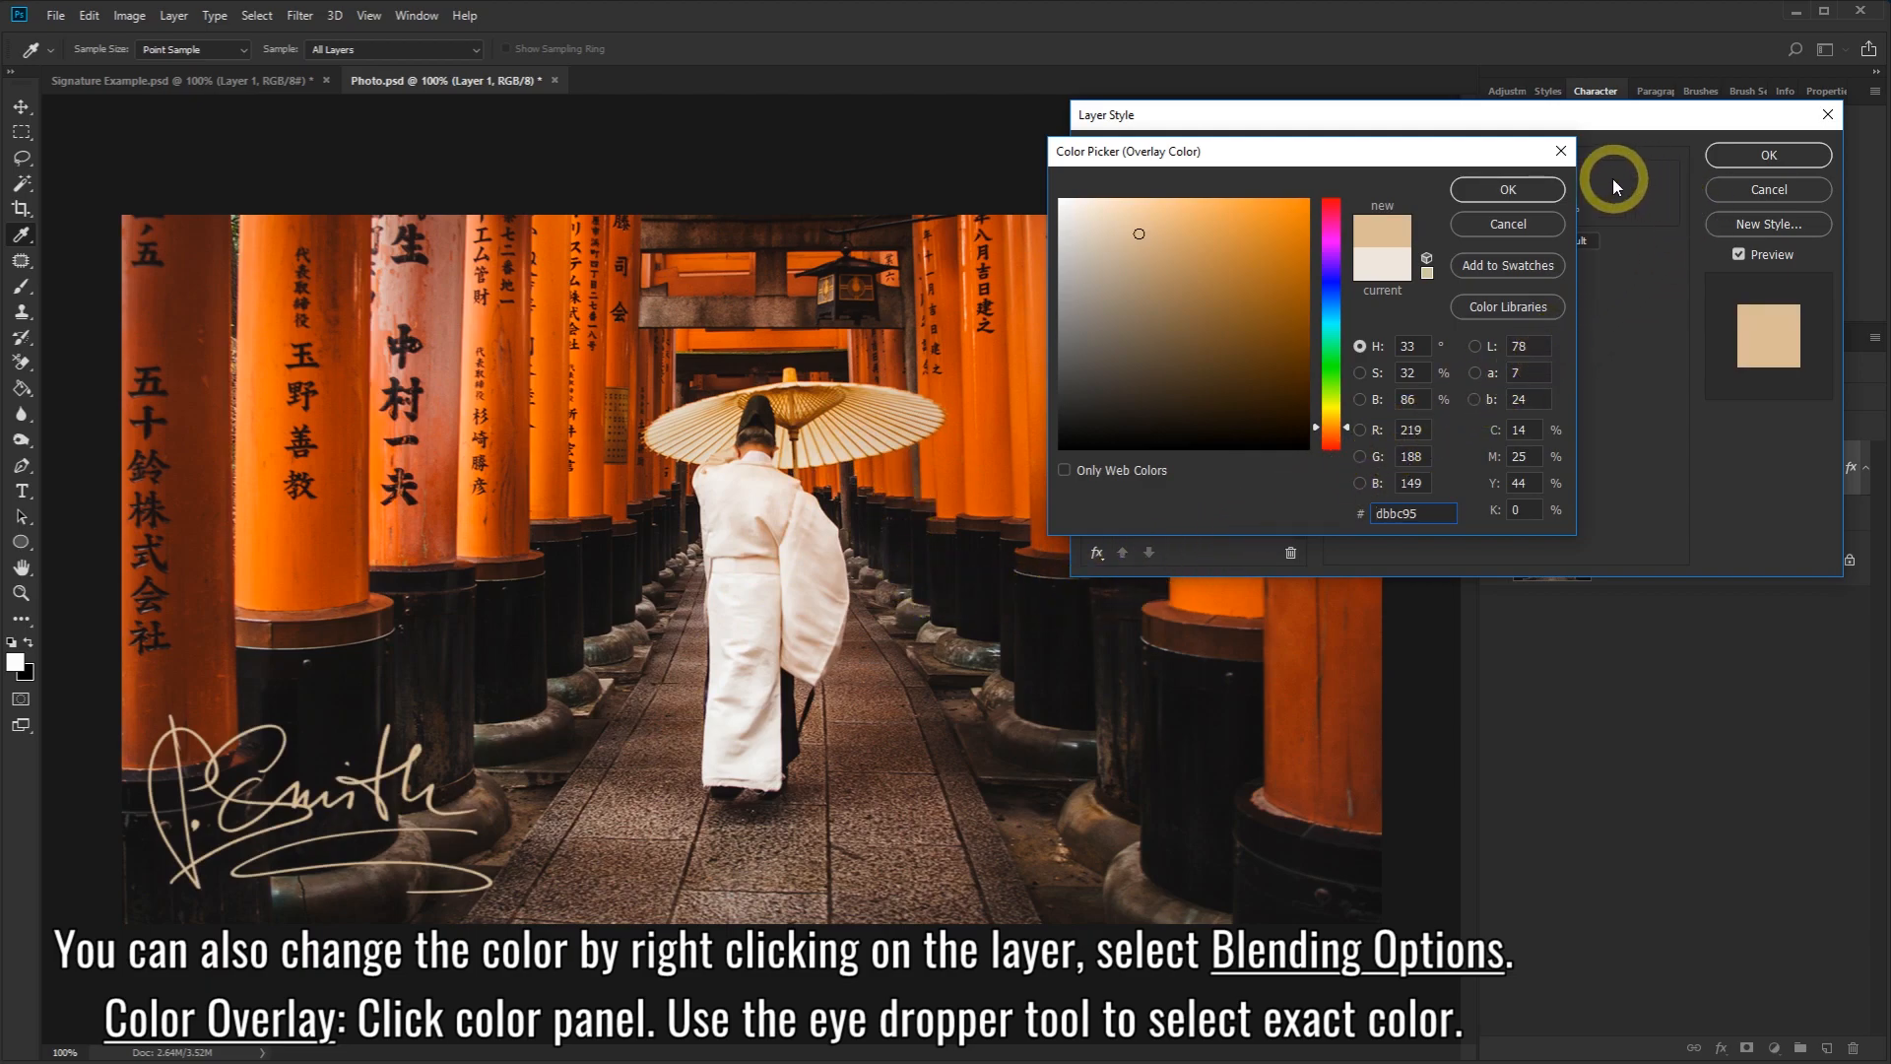
pyautogui.click(1518, 191)
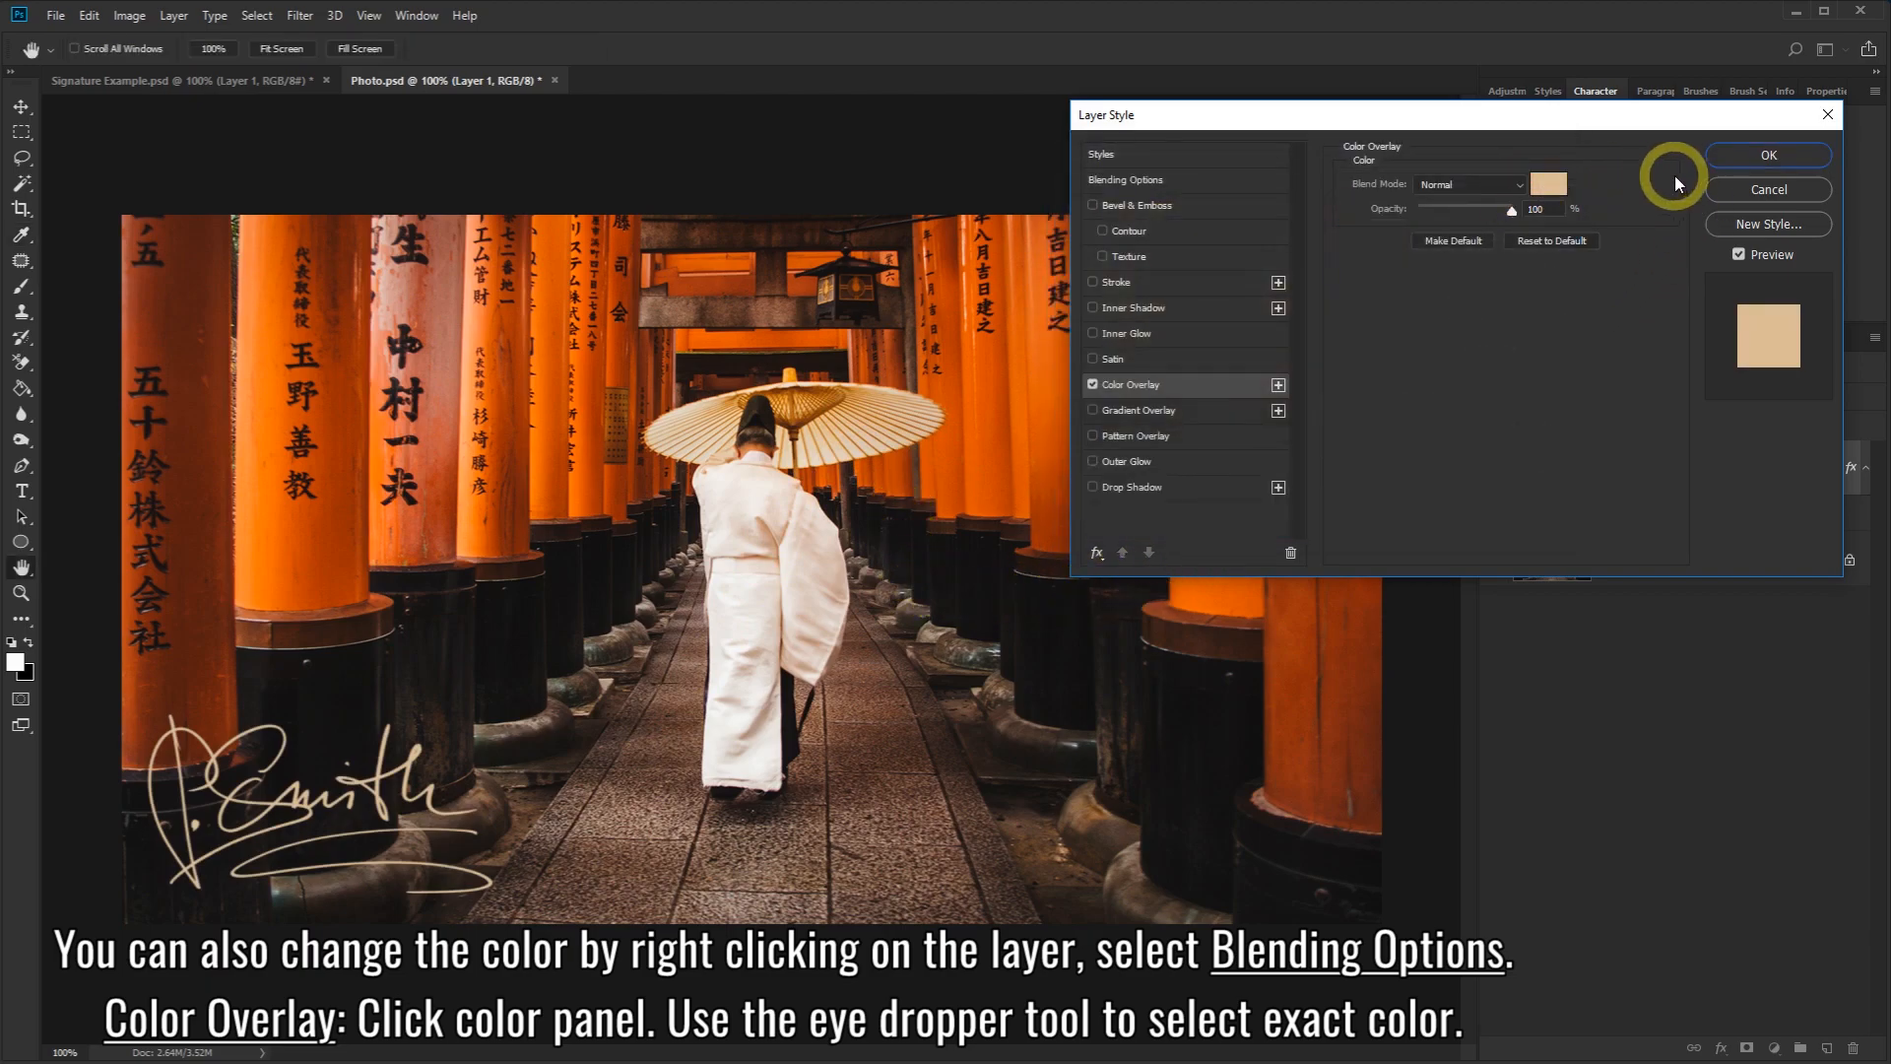
pyautogui.click(1728, 157)
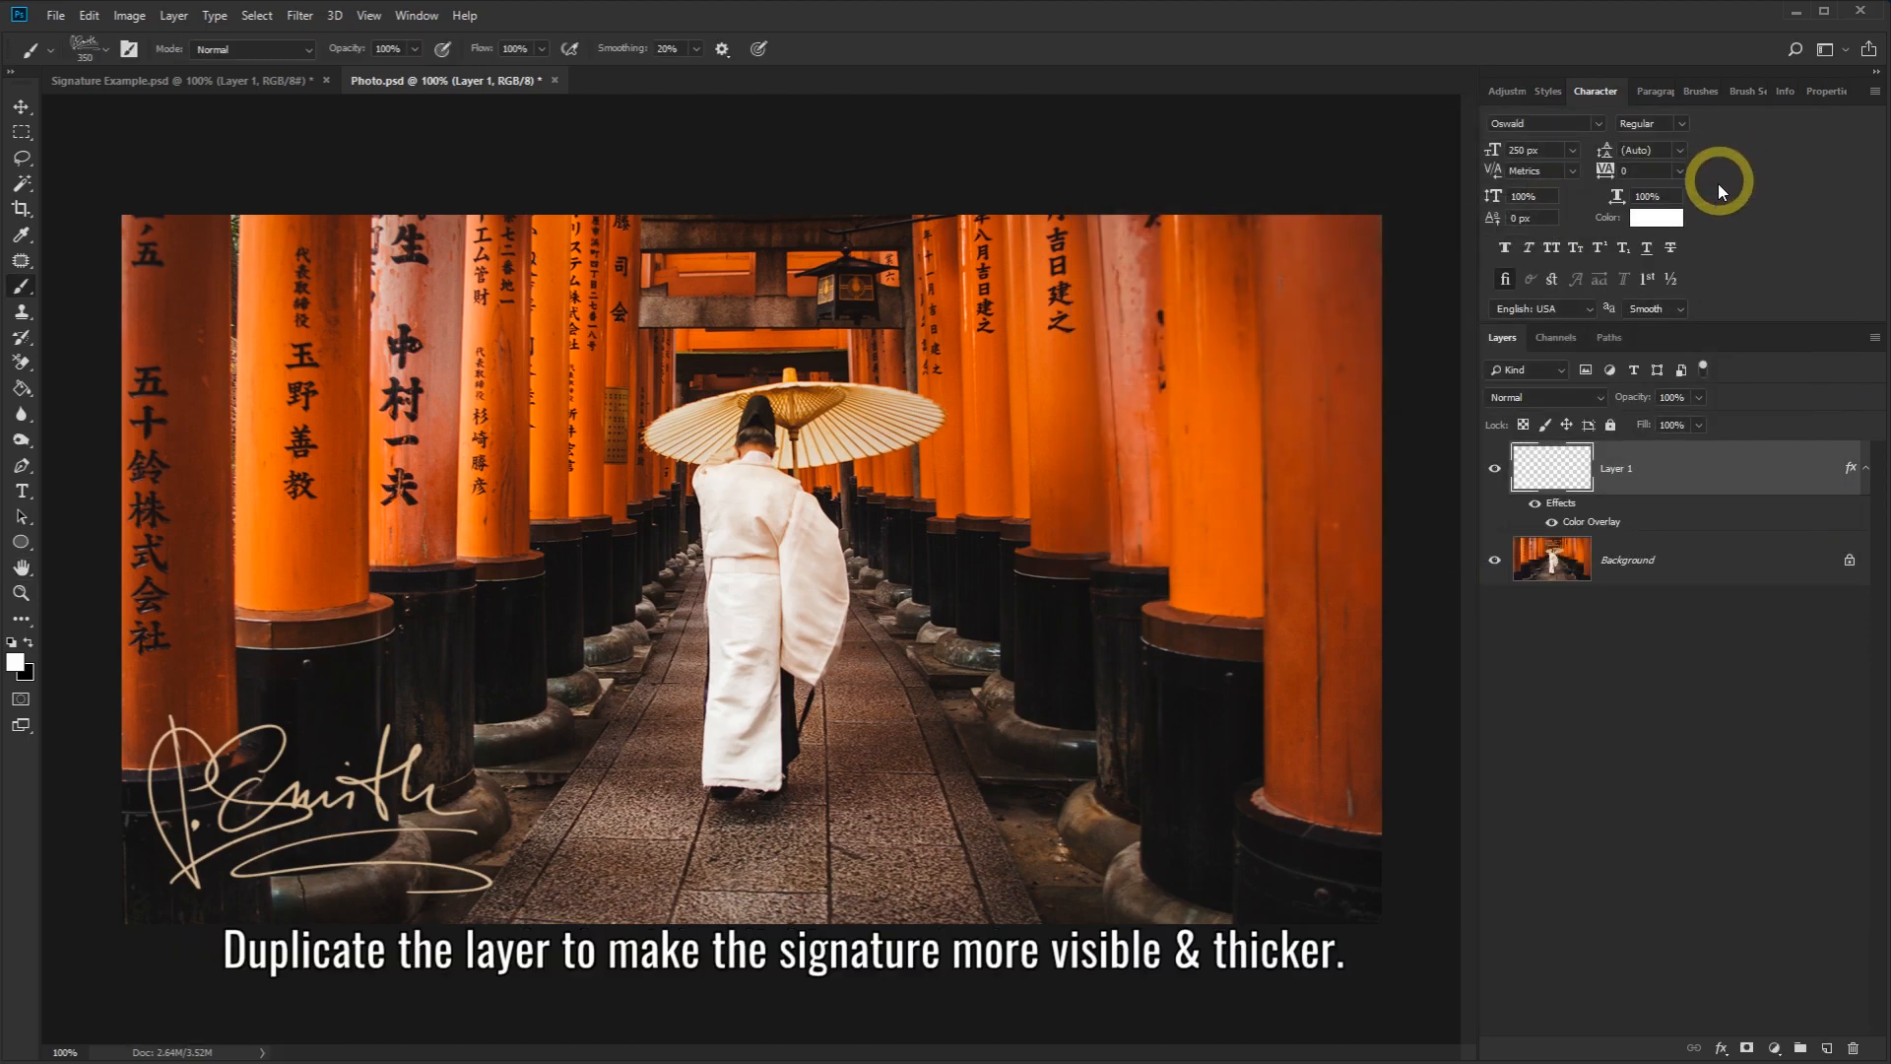
pyautogui.moveTo(1684, 464); pyautogui.dragTo(1832, 1046)
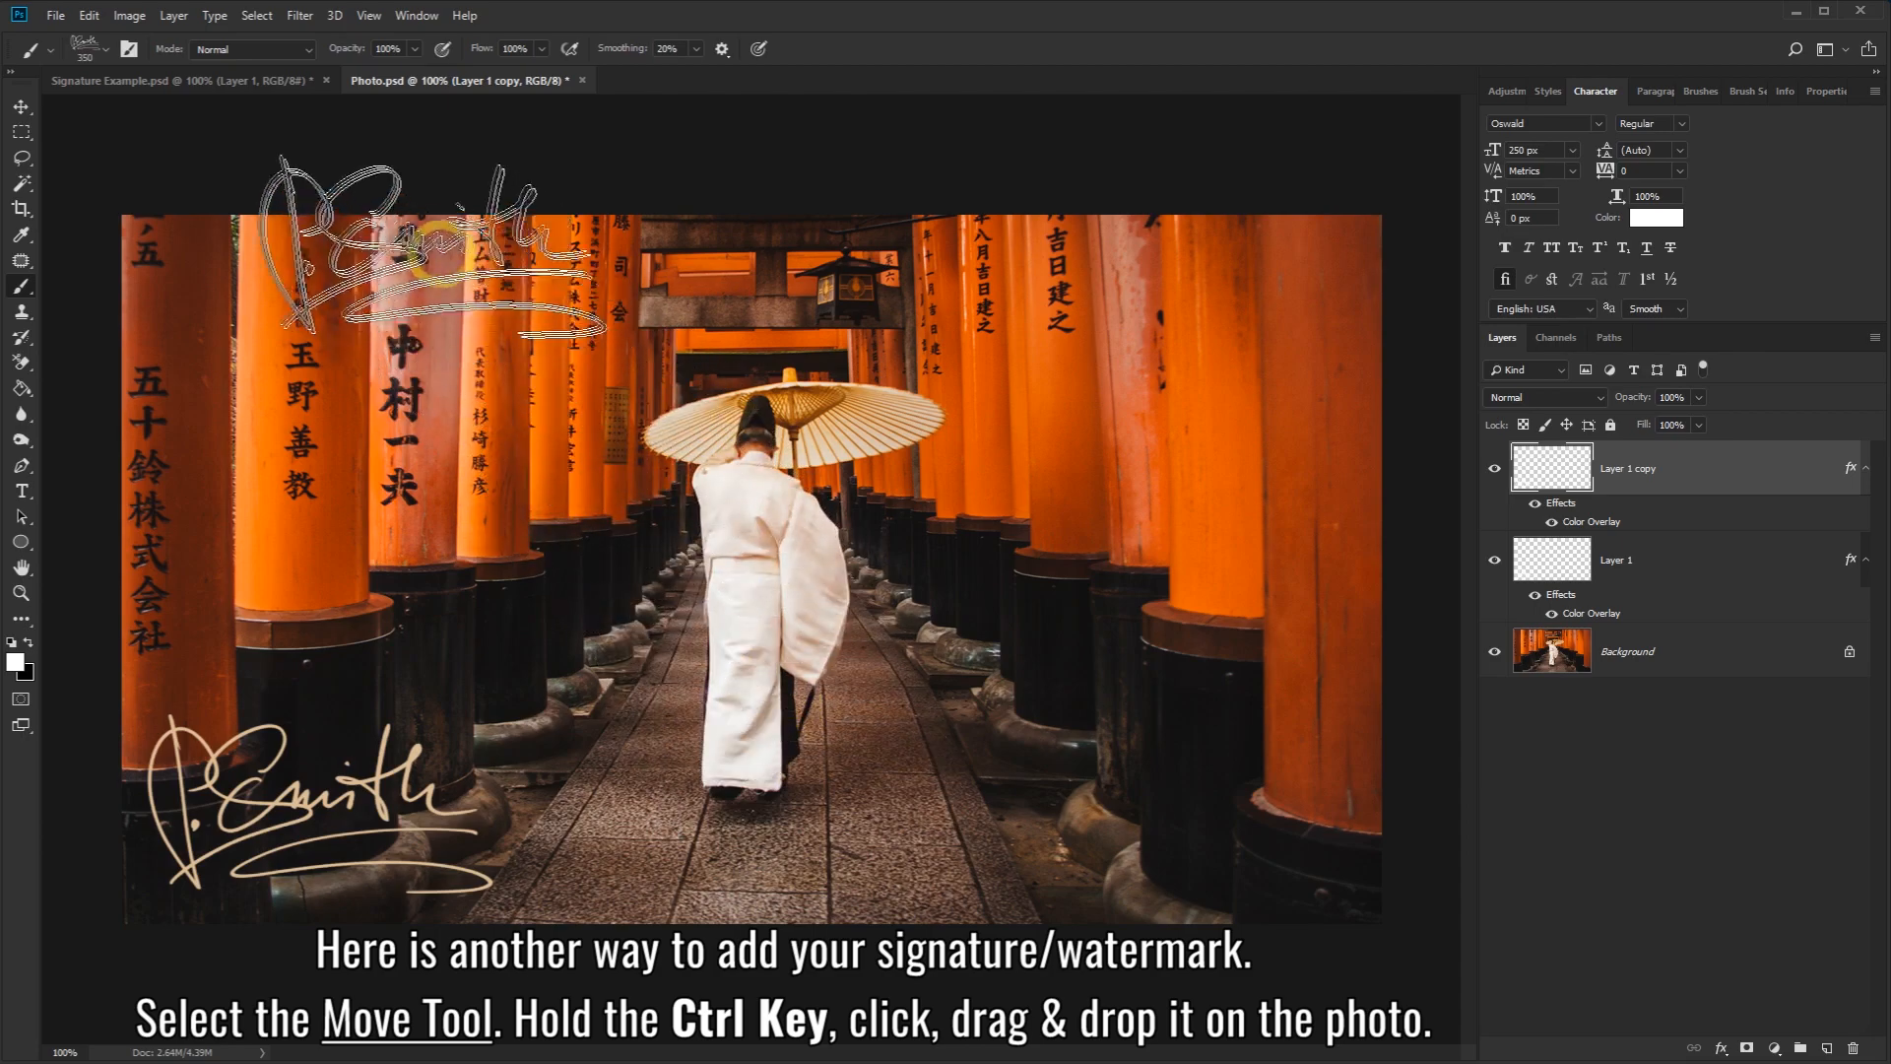
# Step: Copy the black signature layer from Signature Example.psd into Photo.psd with the Move Tool
pyautogui.click(192, 90)
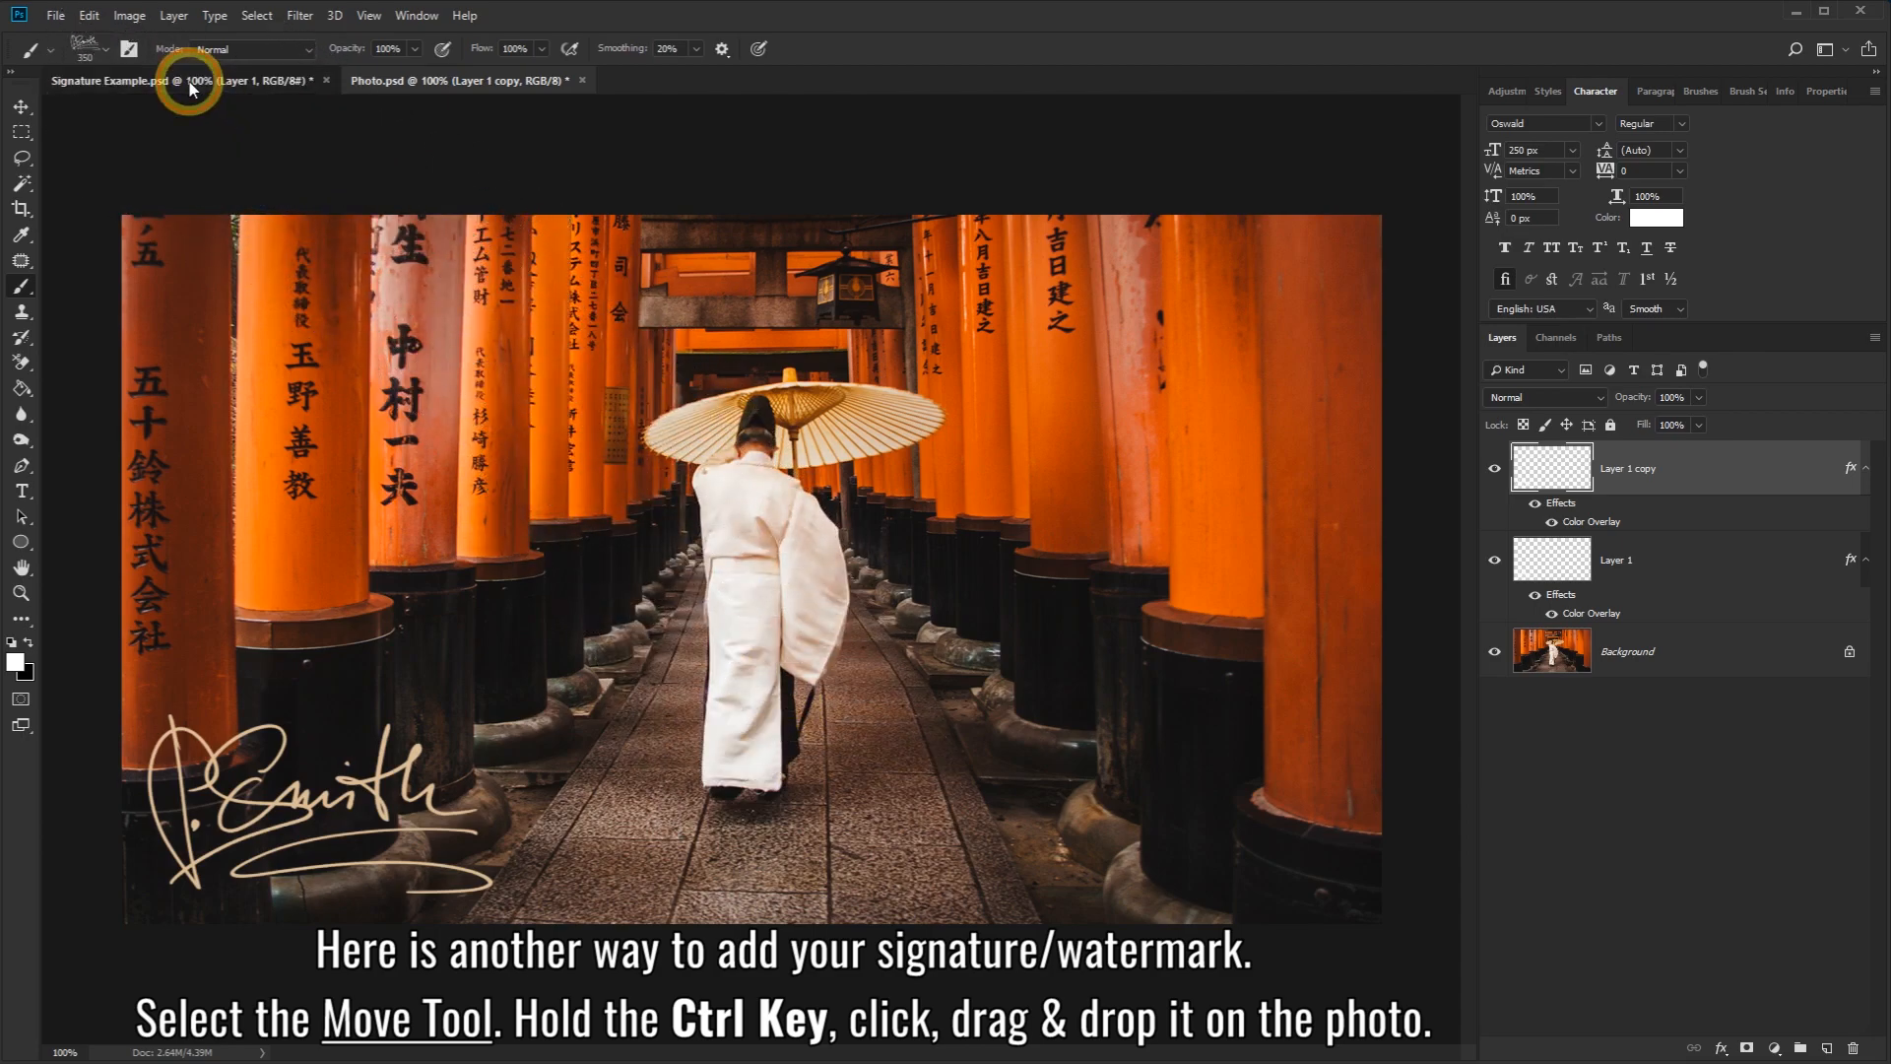
pyautogui.click(20, 105)
pyautogui.press('ctrl')
pyautogui.moveTo(366, 345)
pyautogui.mouseDown()
pyautogui.moveTo(414, 68)
pyautogui.moveTo(504, 283)
pyautogui.moveTo(719, 652)
pyautogui.mouseUp()
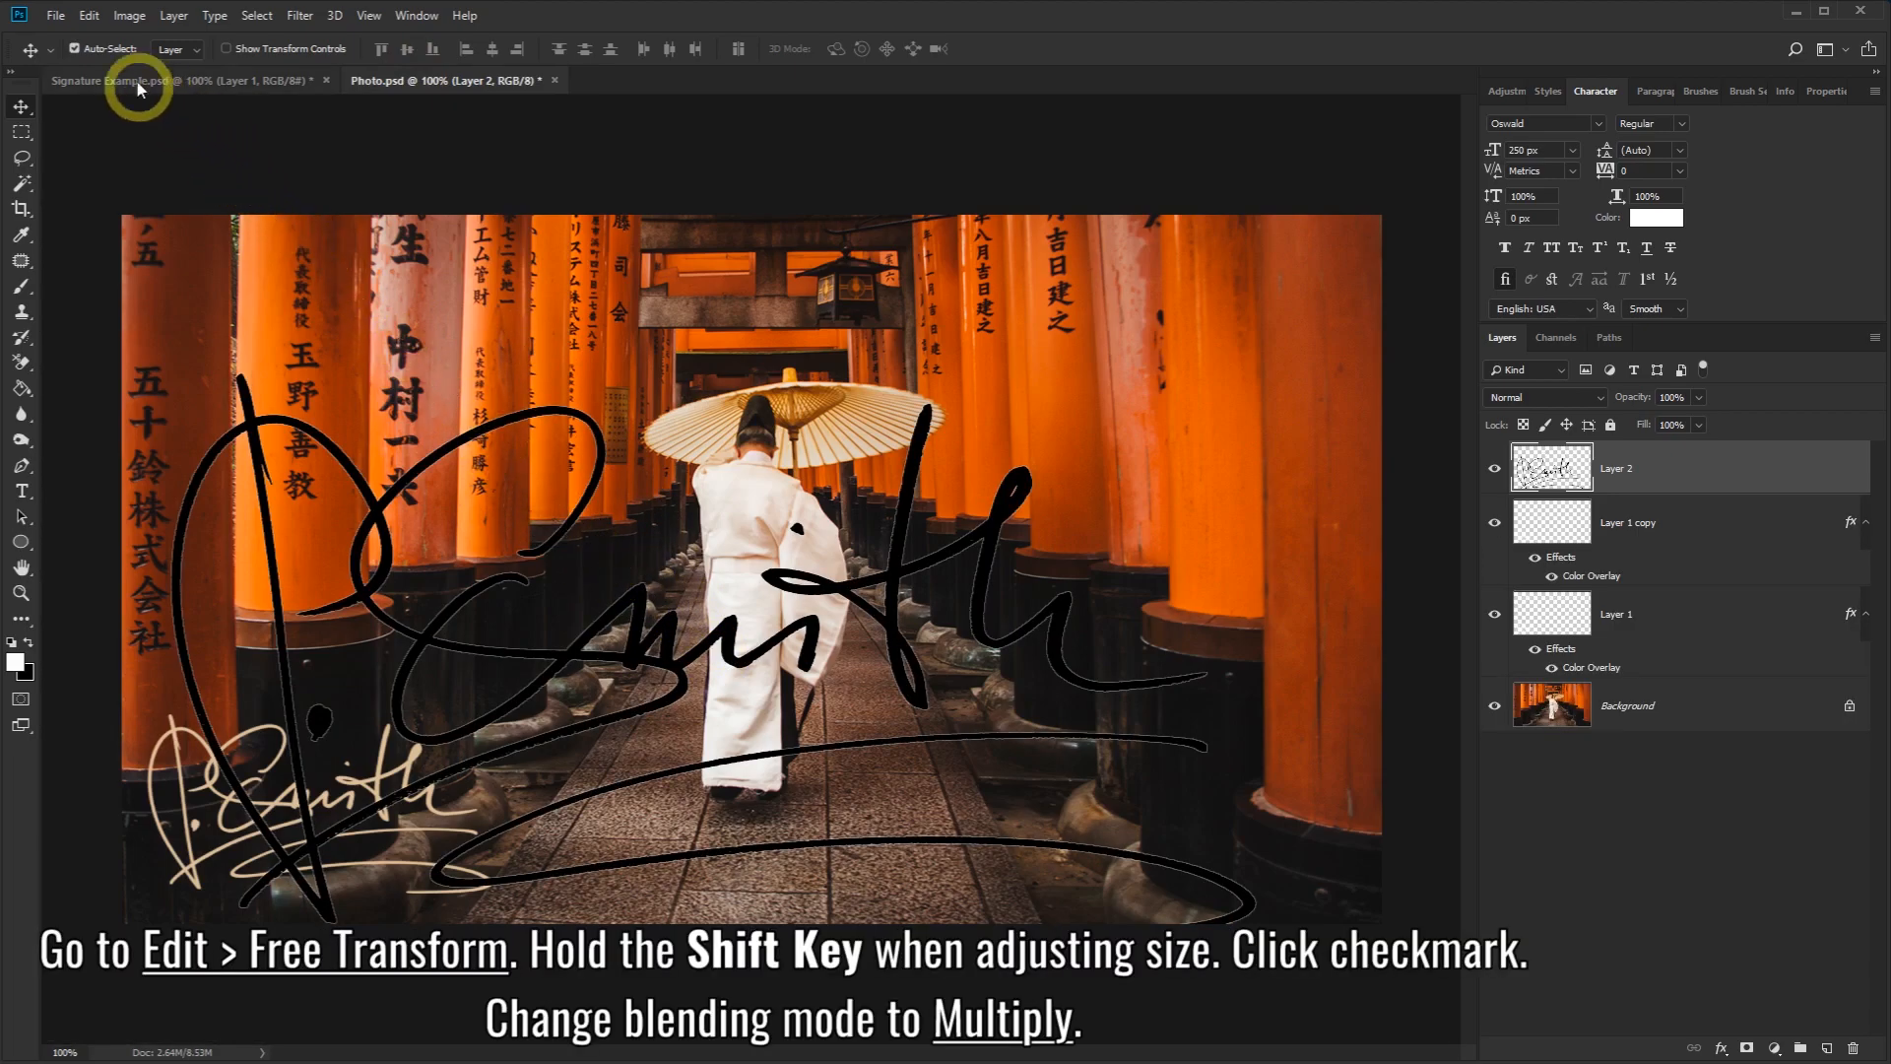
# Step: Free Transform the black signature proportionally to about 32% and place it in the photo's lower-right corner
pyautogui.click(89, 16)
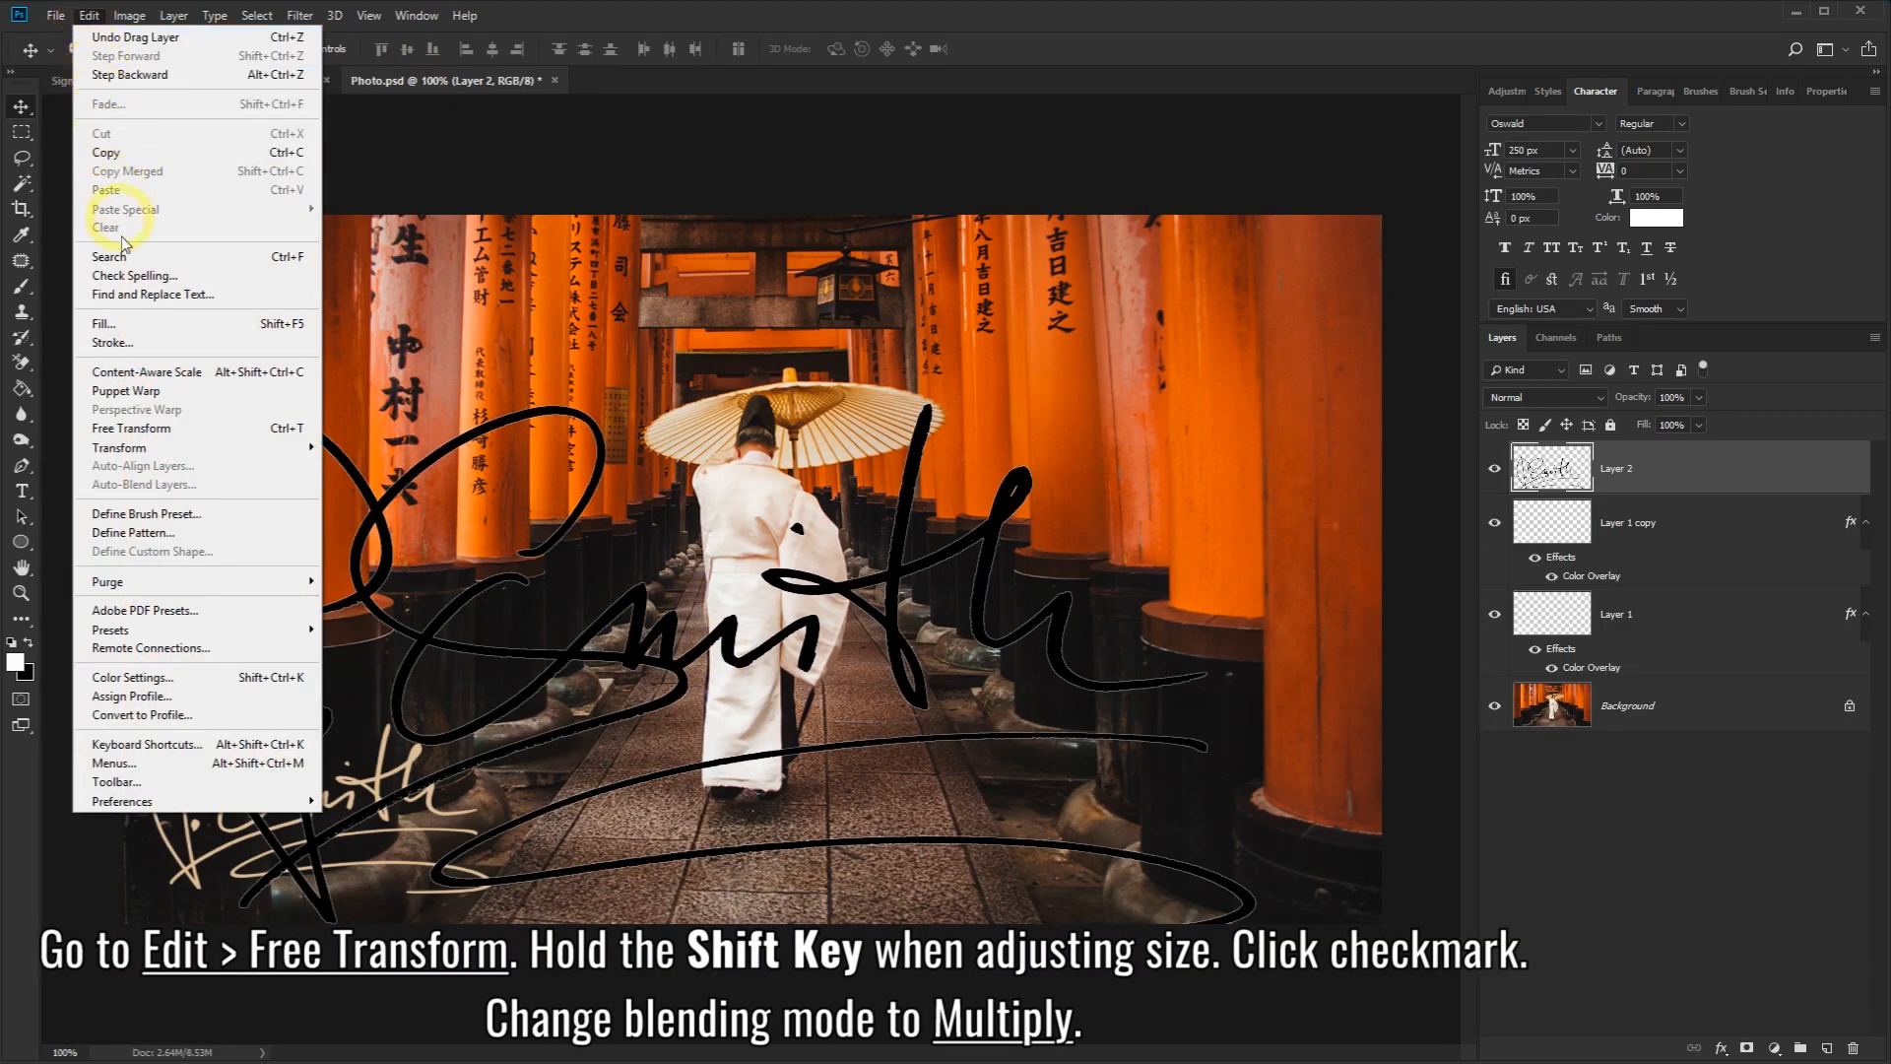
pyautogui.click(158, 428)
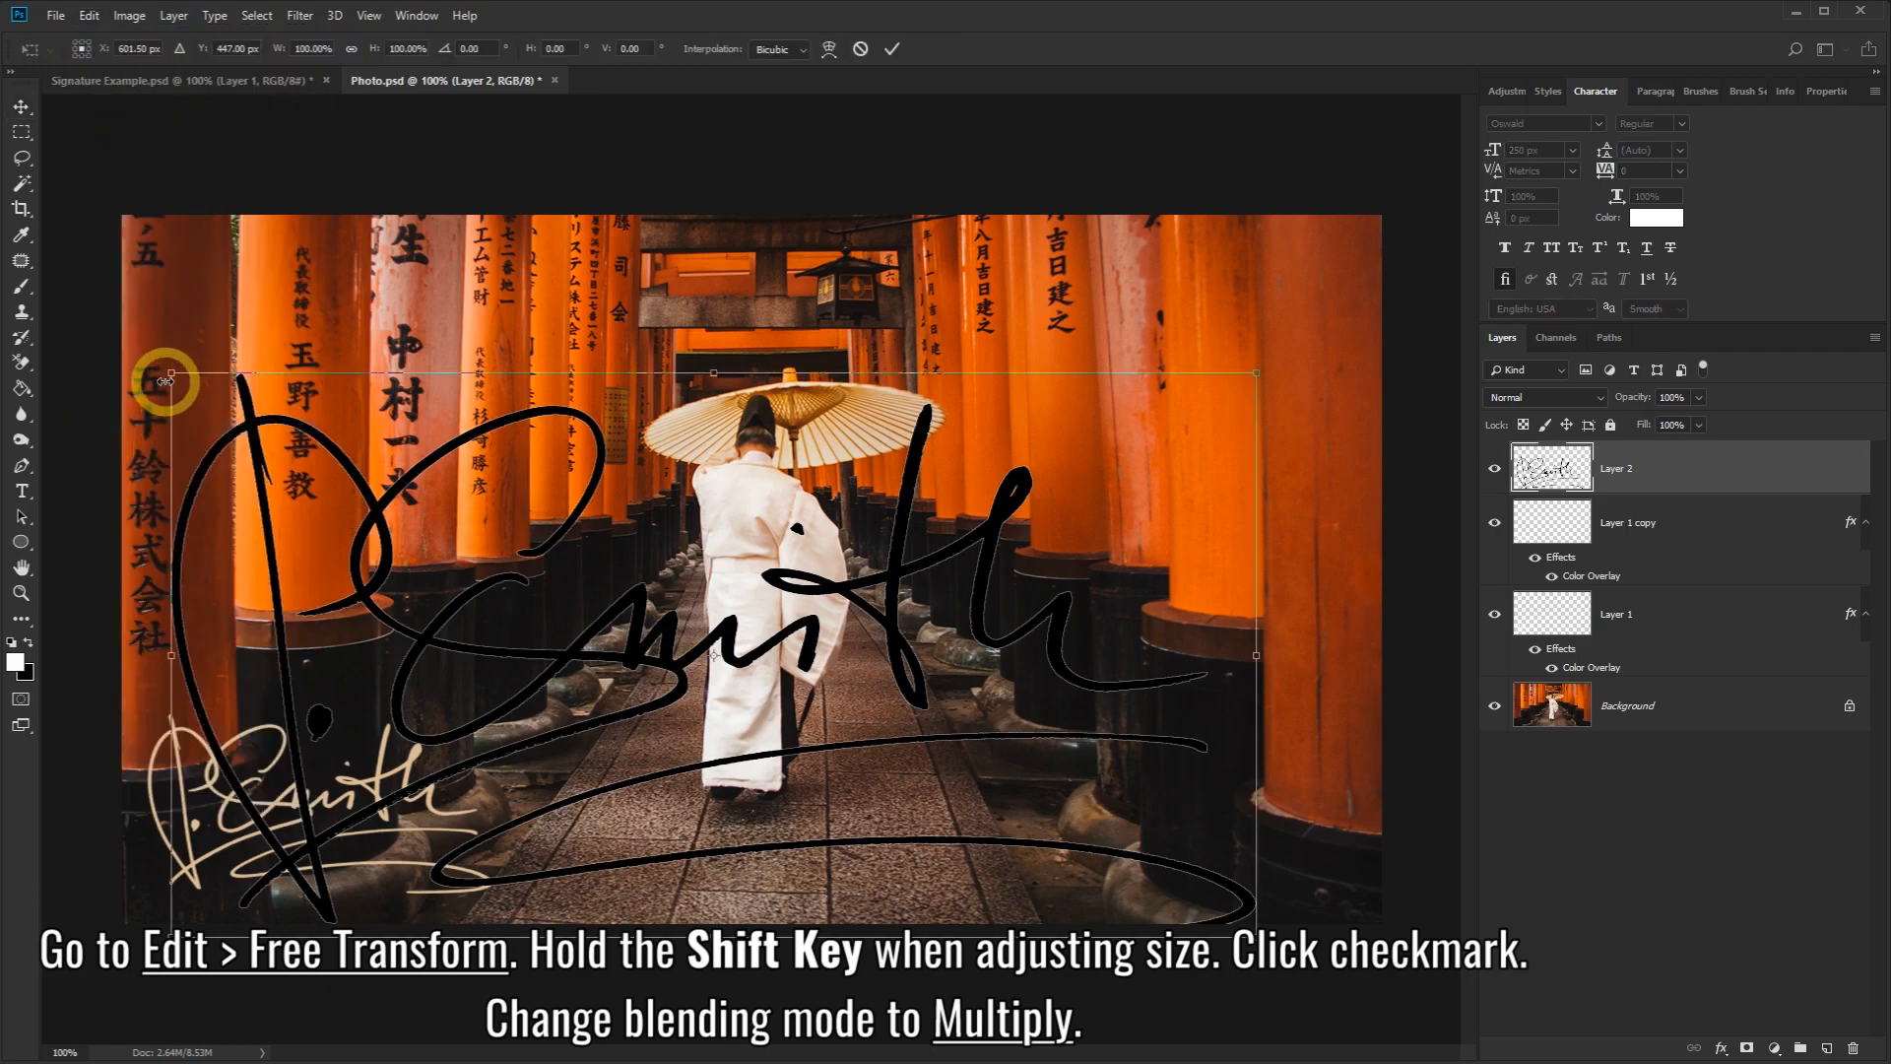
pyautogui.moveTo(168, 372)
pyautogui.mouseDown()
pyautogui.moveTo(512, 592)
pyautogui.moveTo(900, 760)
pyautogui.mouseUp()
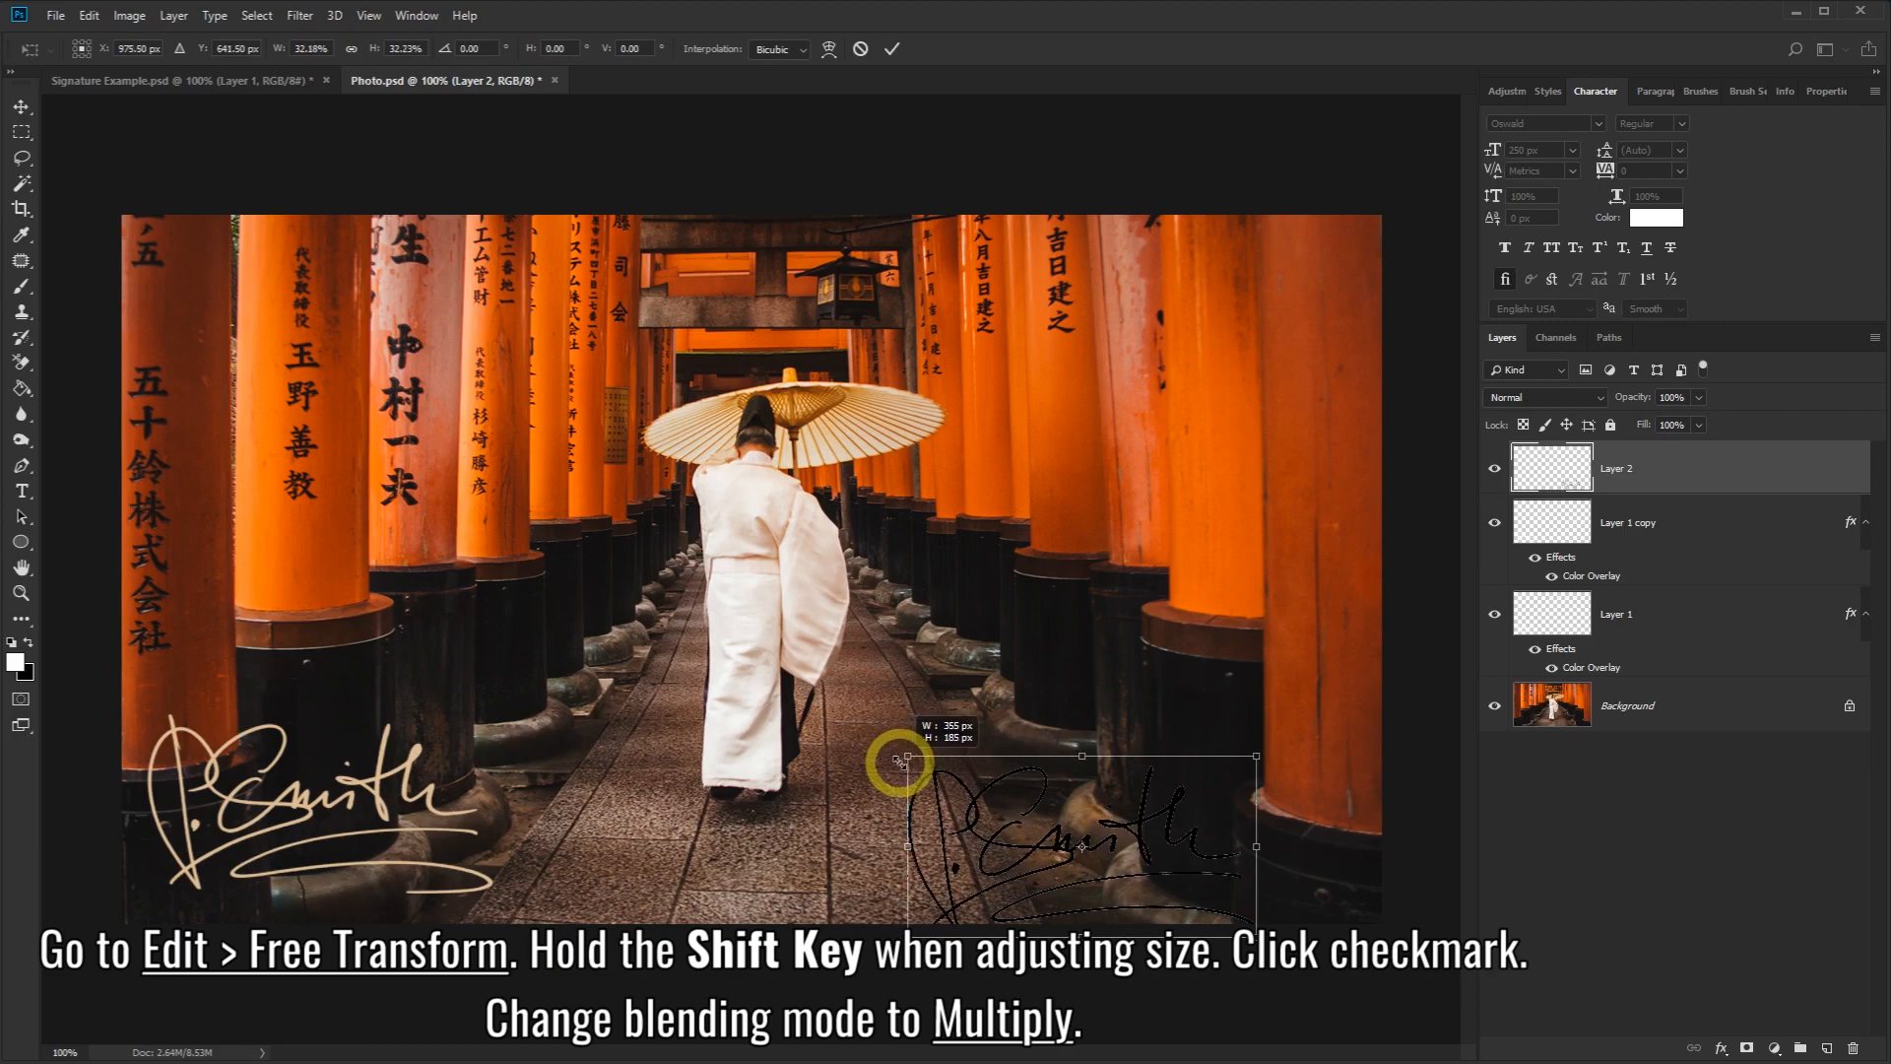
pyautogui.moveTo(1079, 818)
pyautogui.mouseDown()
pyautogui.moveTo(1140, 772)
pyautogui.moveTo(1181, 780)
pyautogui.mouseUp()
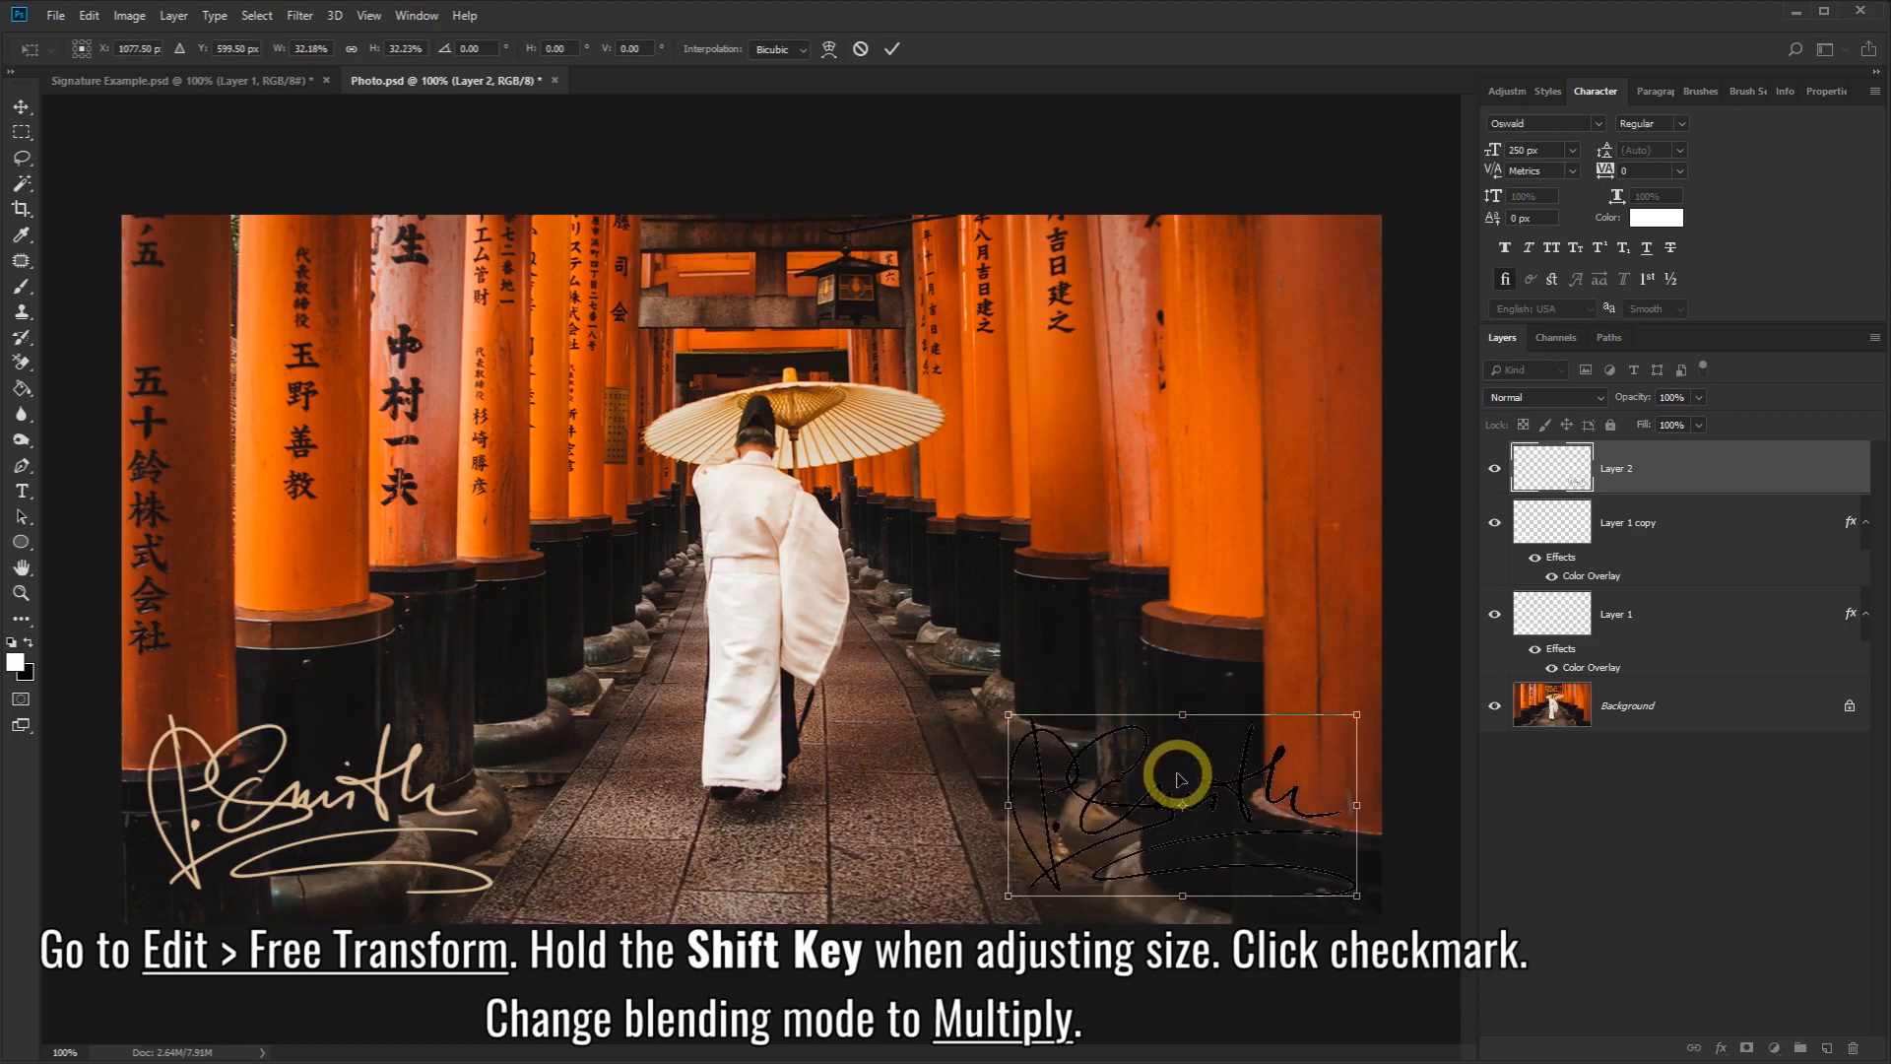
pyautogui.click(891, 50)
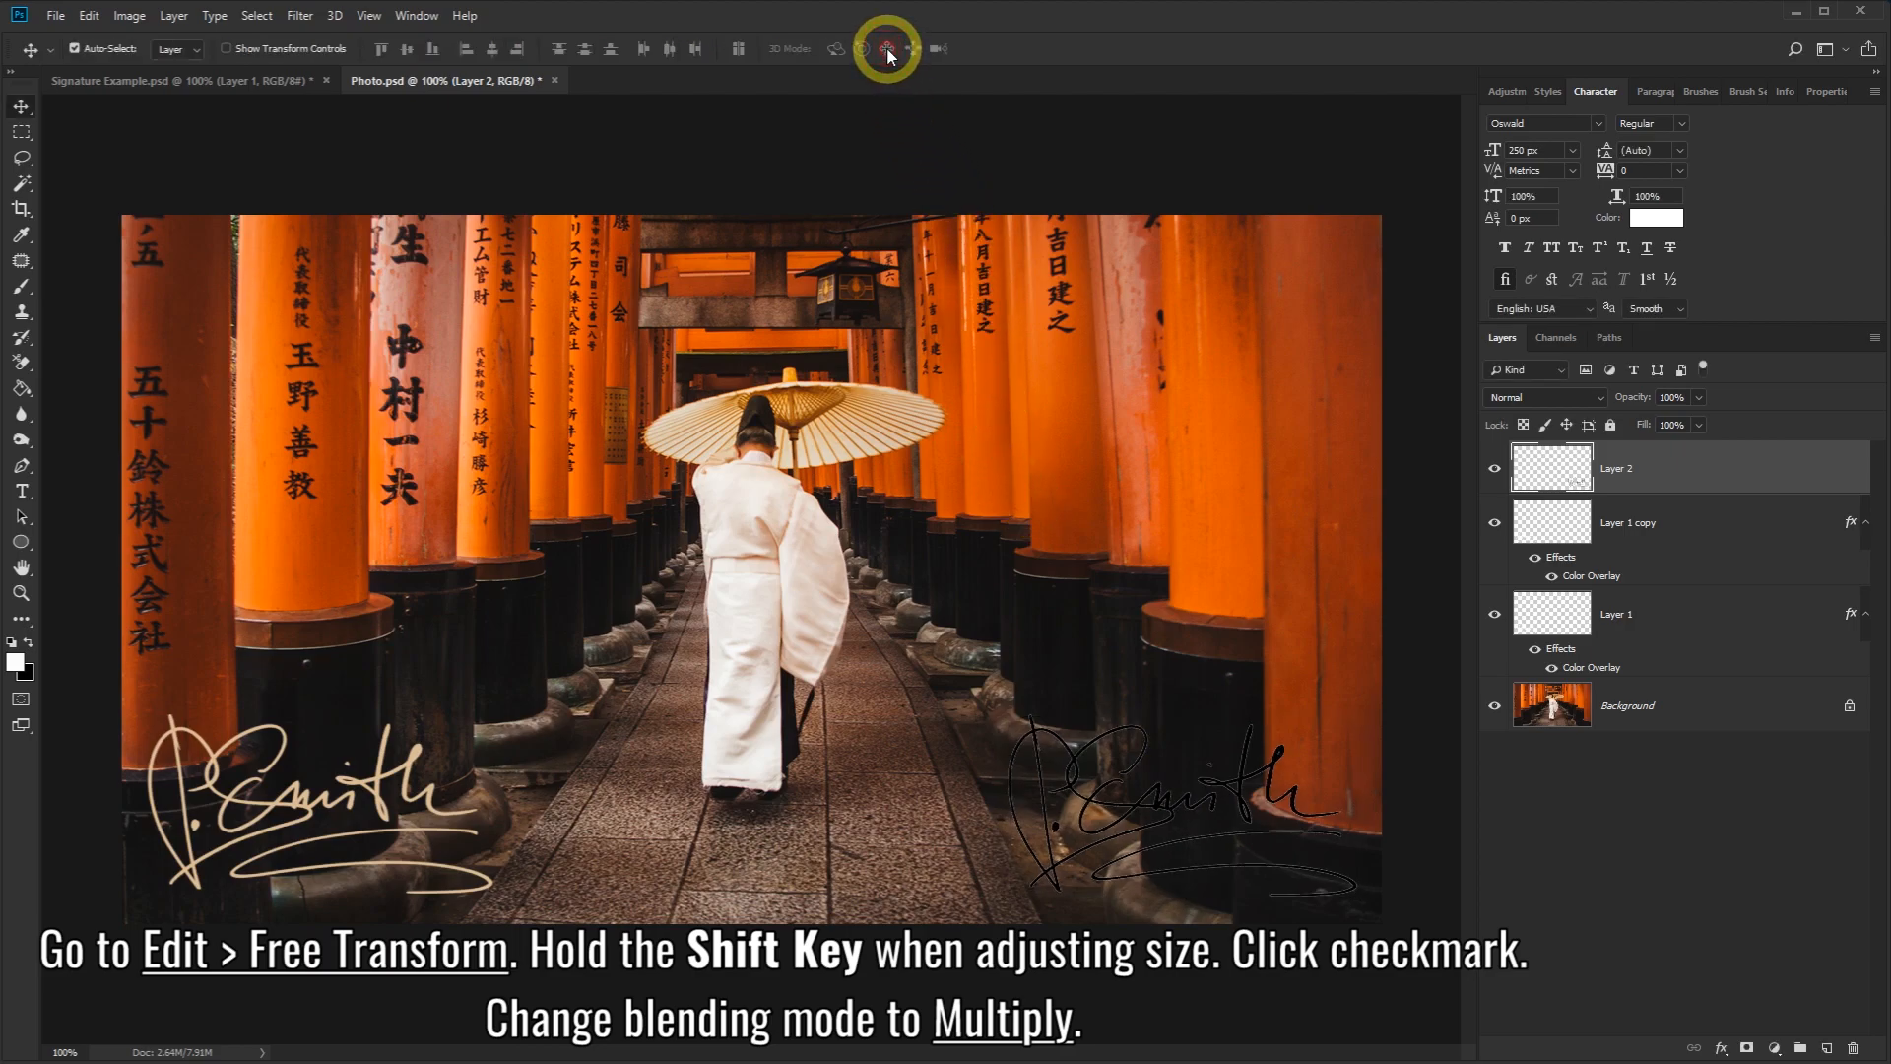
# Step: Set the lower-right signature layer's blend mode to Multiply and give it a white (ffffff) Color Overlay
pyautogui.click(1571, 398)
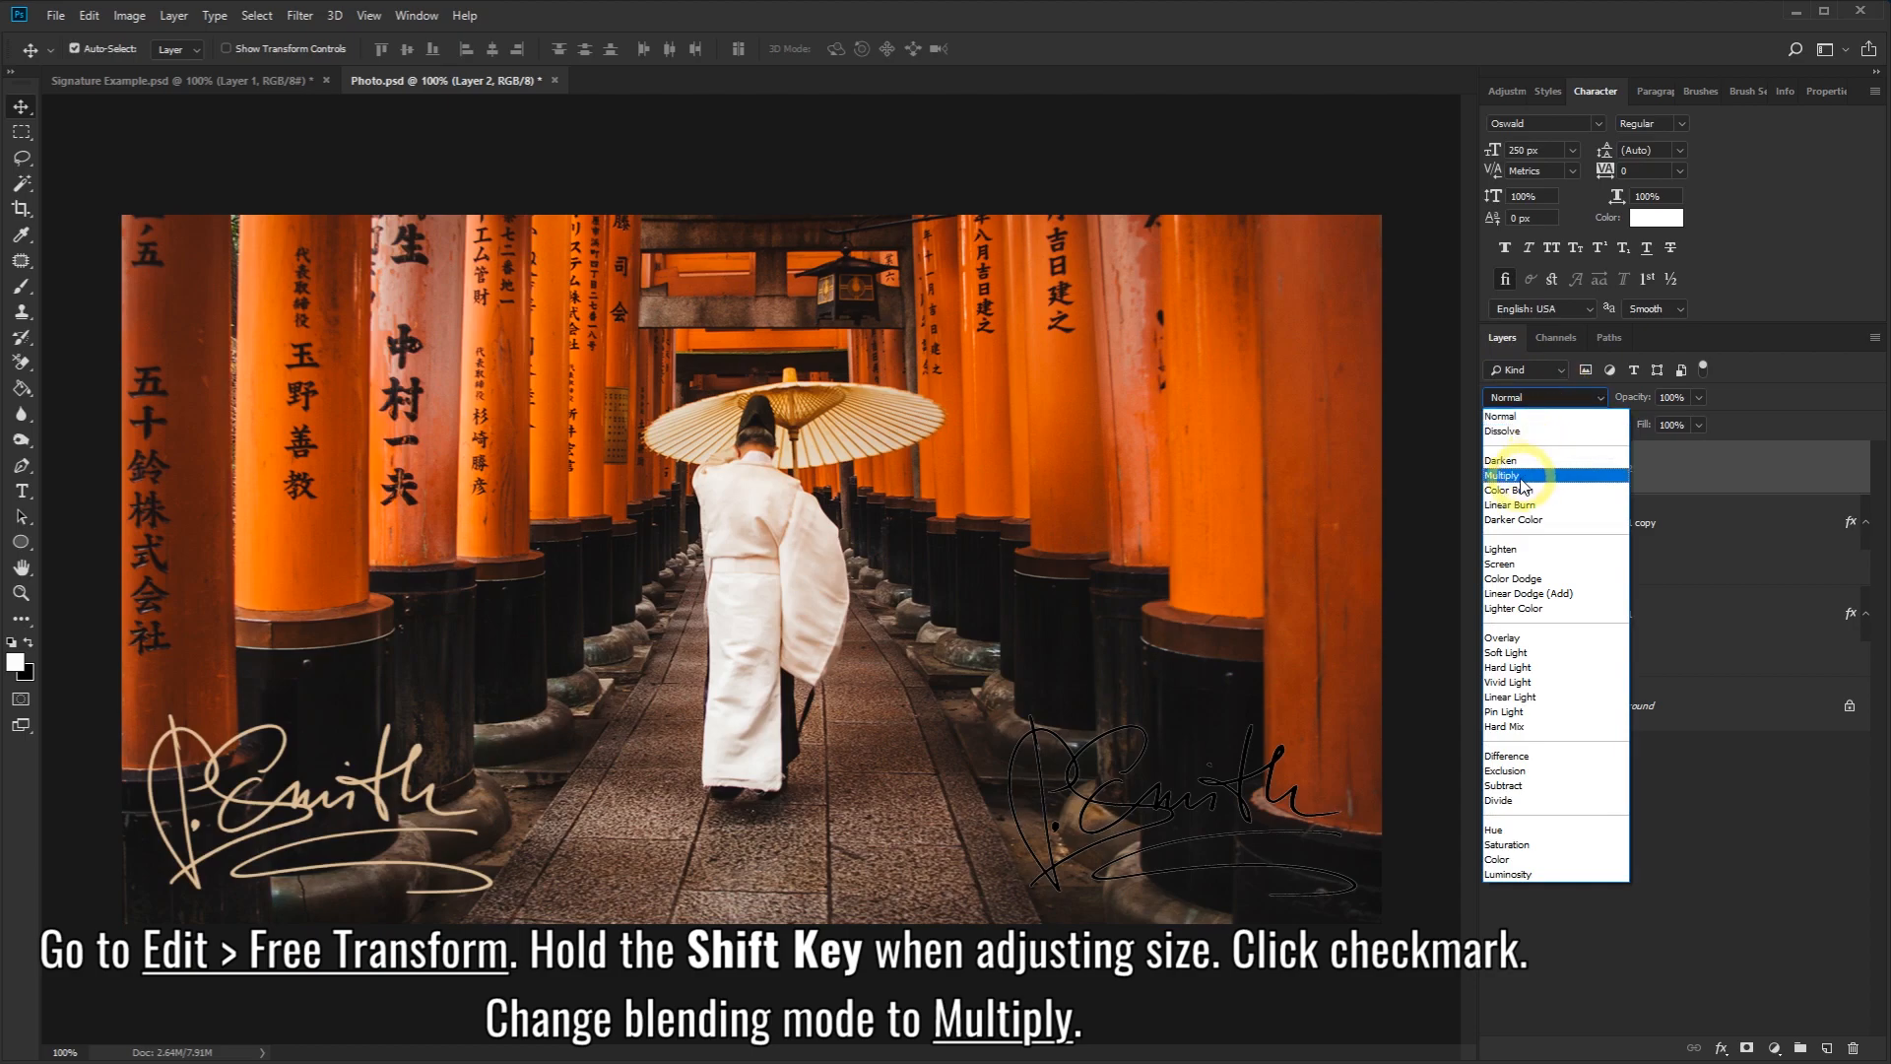
pyautogui.click(1520, 476)
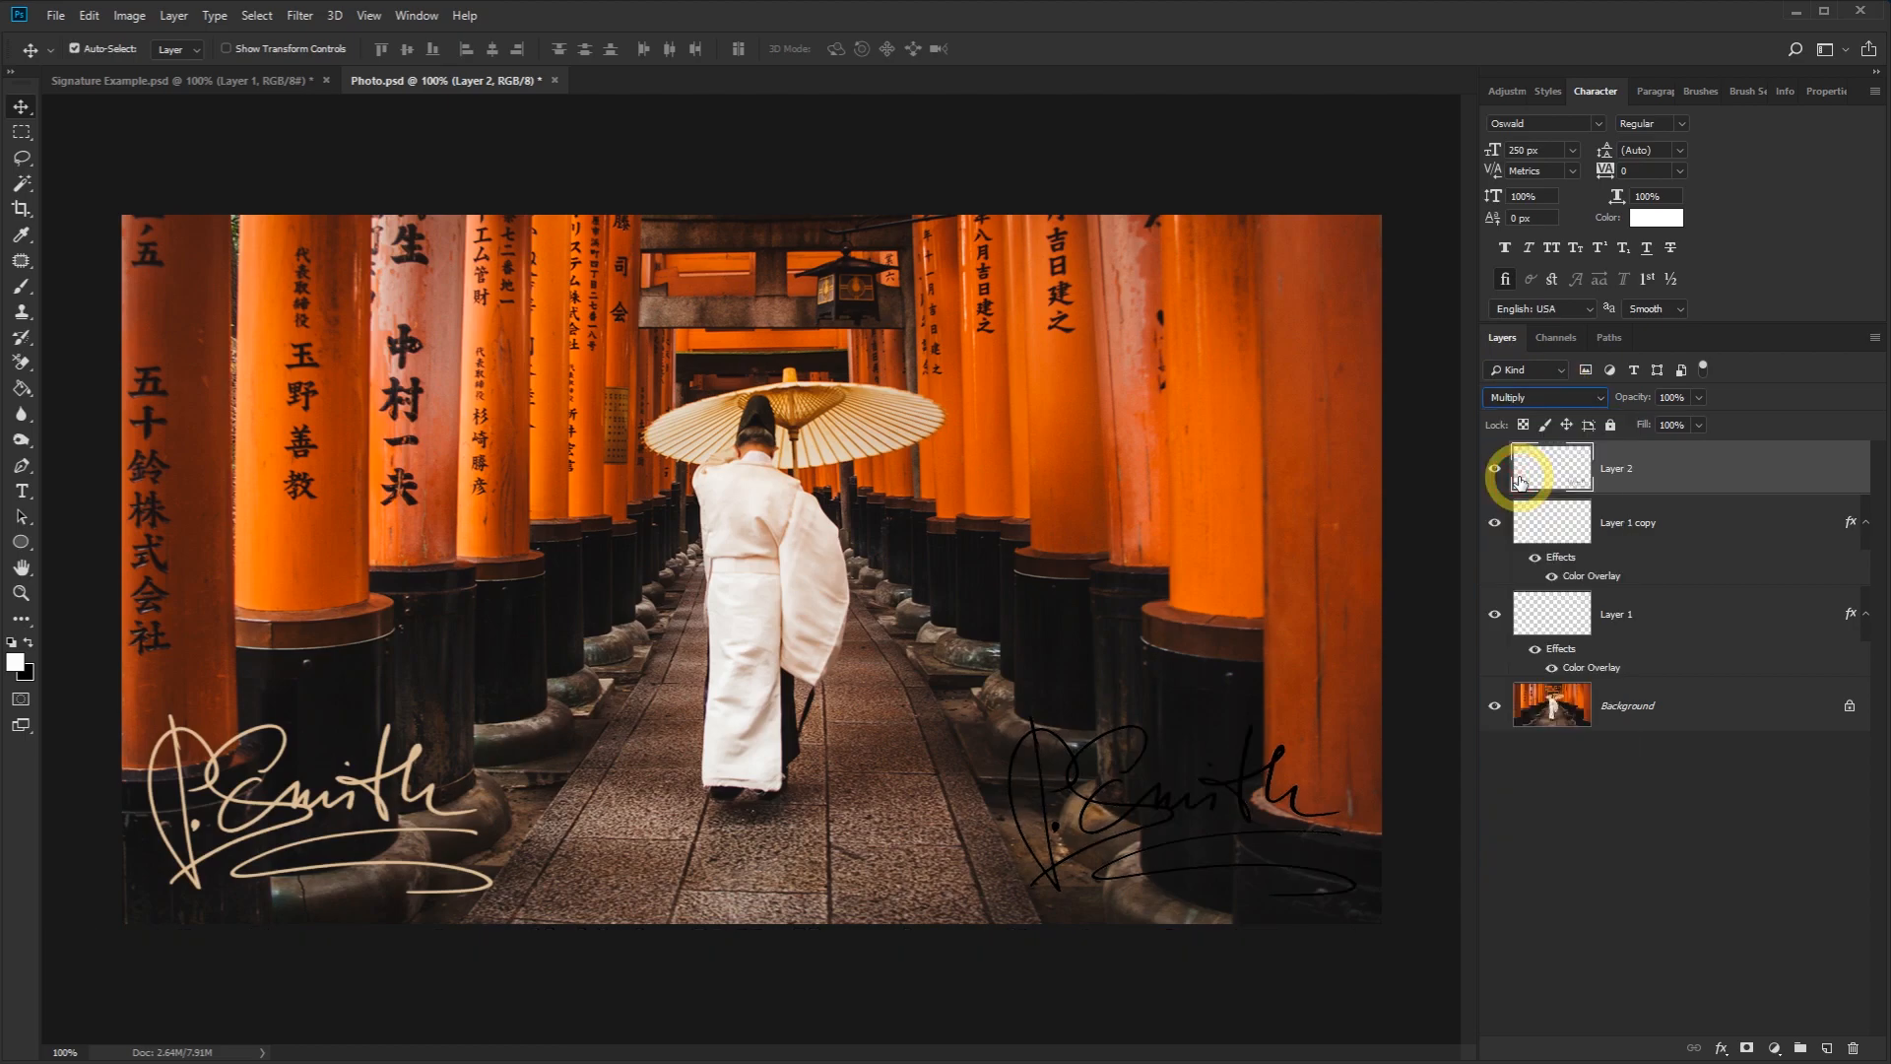
pyautogui.rightClick(1683, 468)
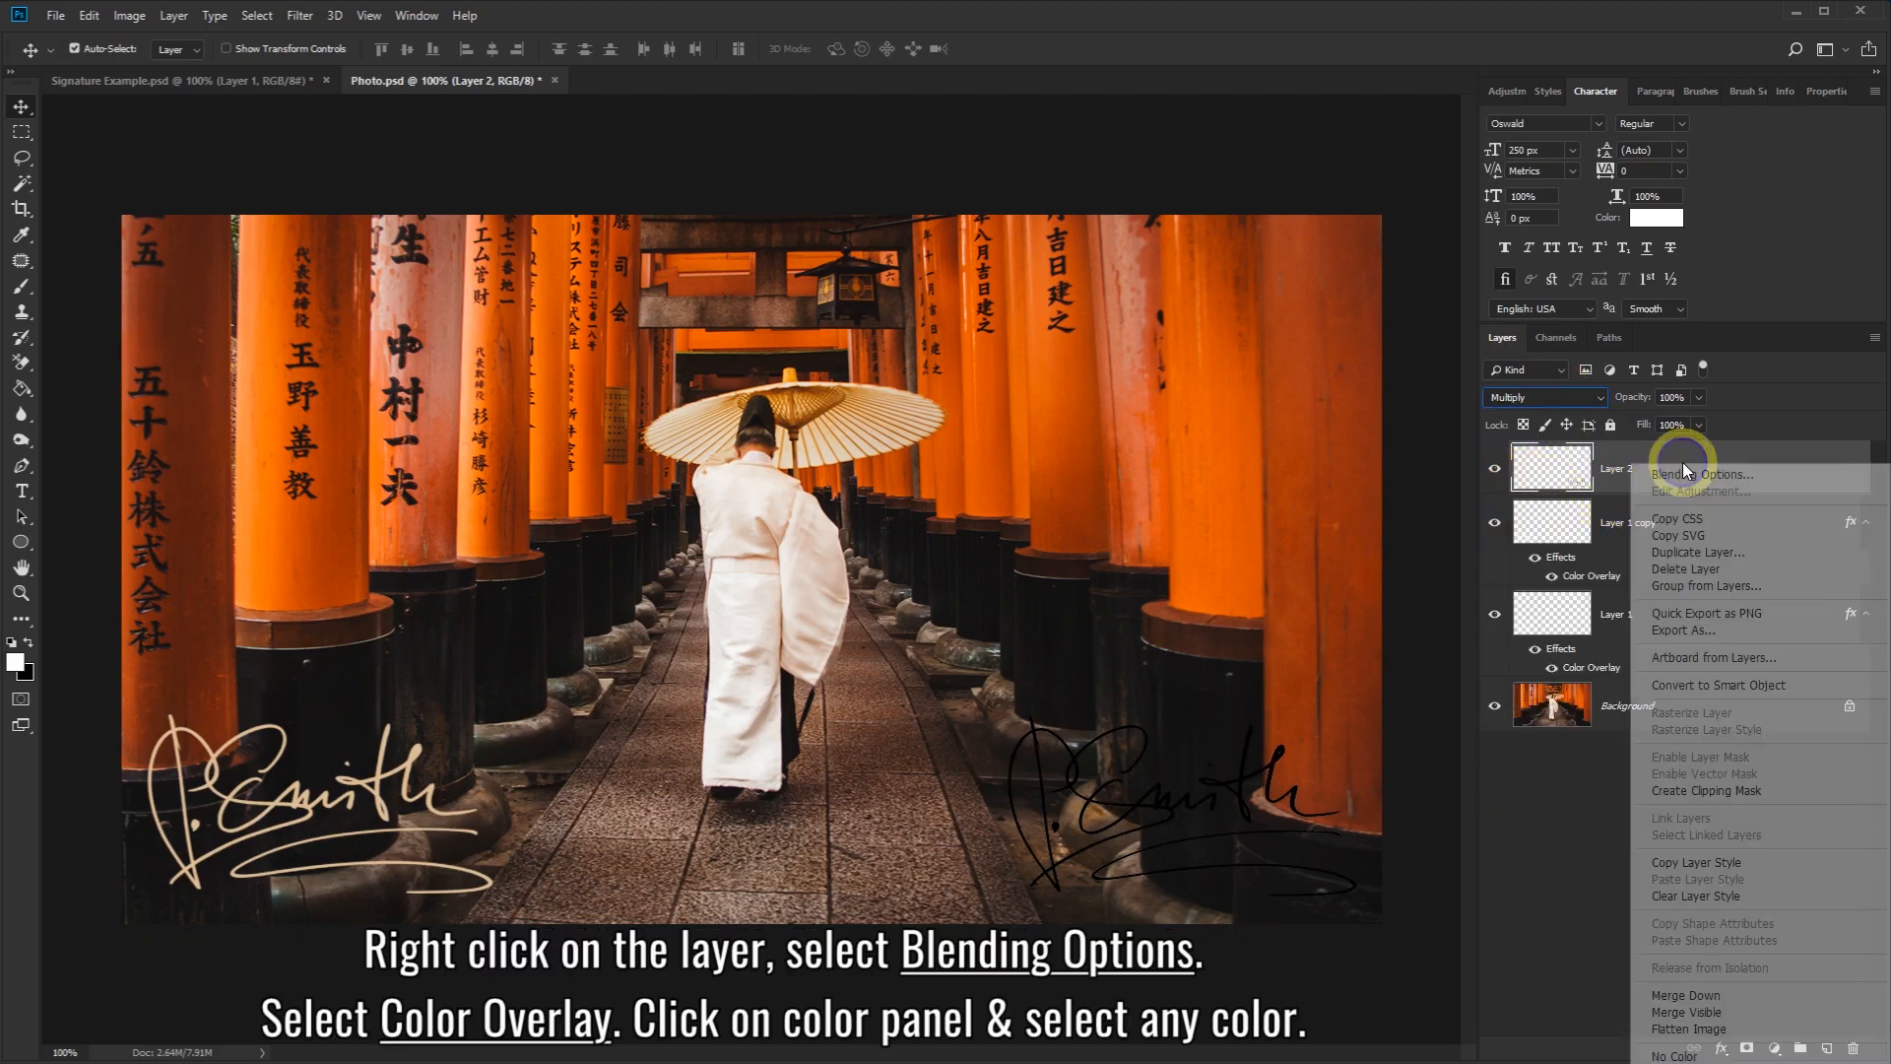
pyautogui.click(1688, 475)
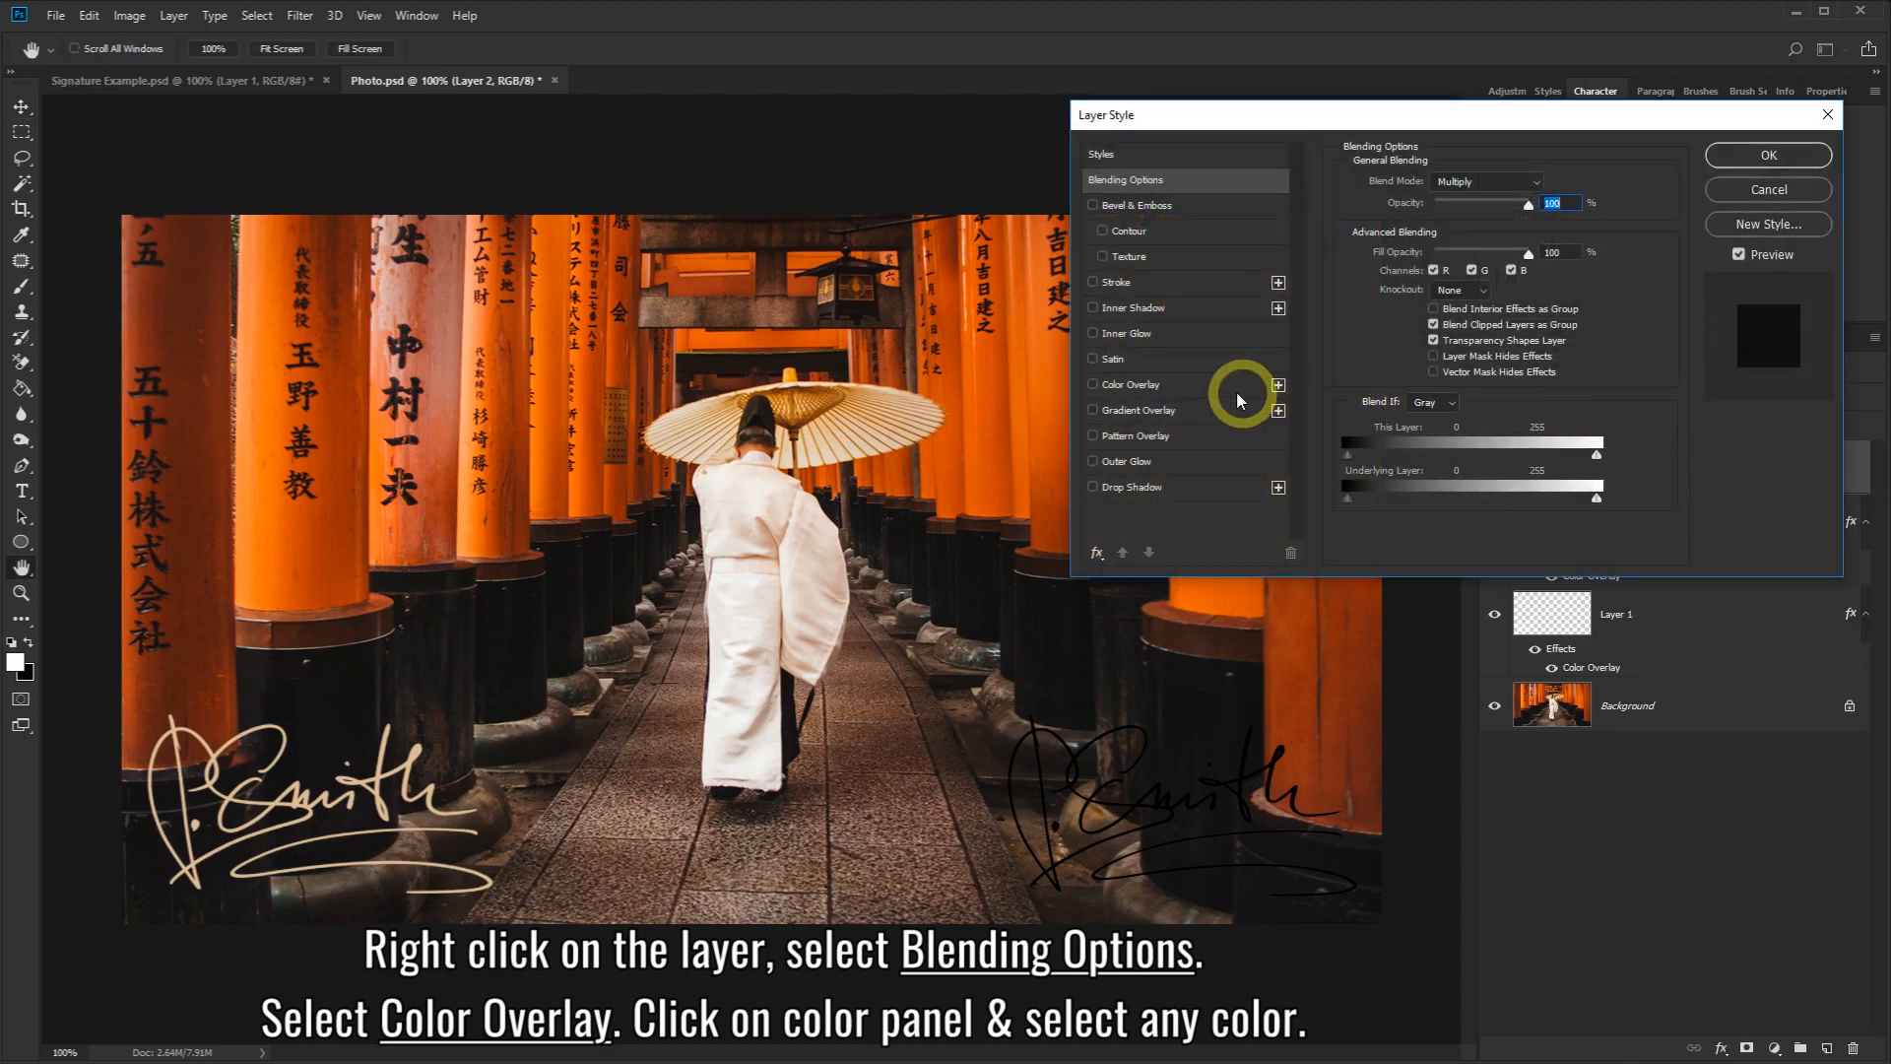
pyautogui.click(1176, 387)
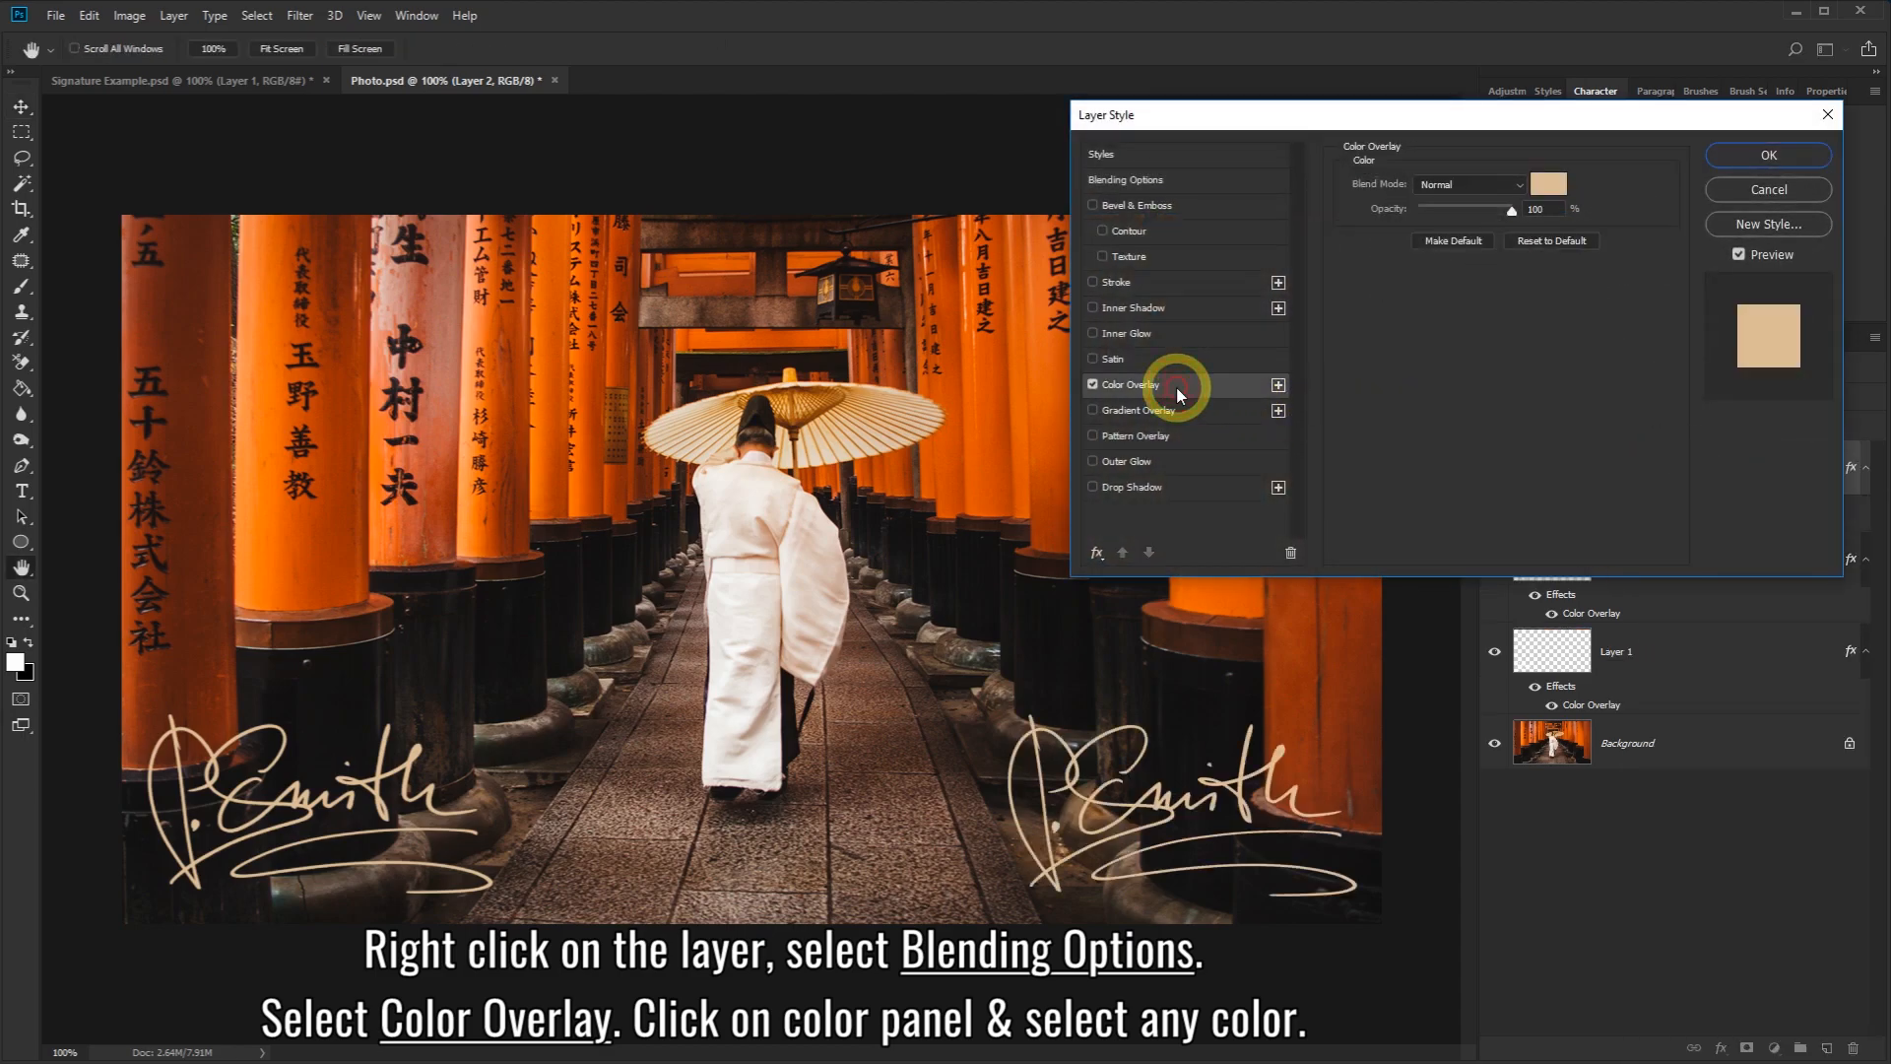
pyautogui.click(1547, 187)
pyautogui.moveTo(1166, 259); pyautogui.dragTo(985, 156)
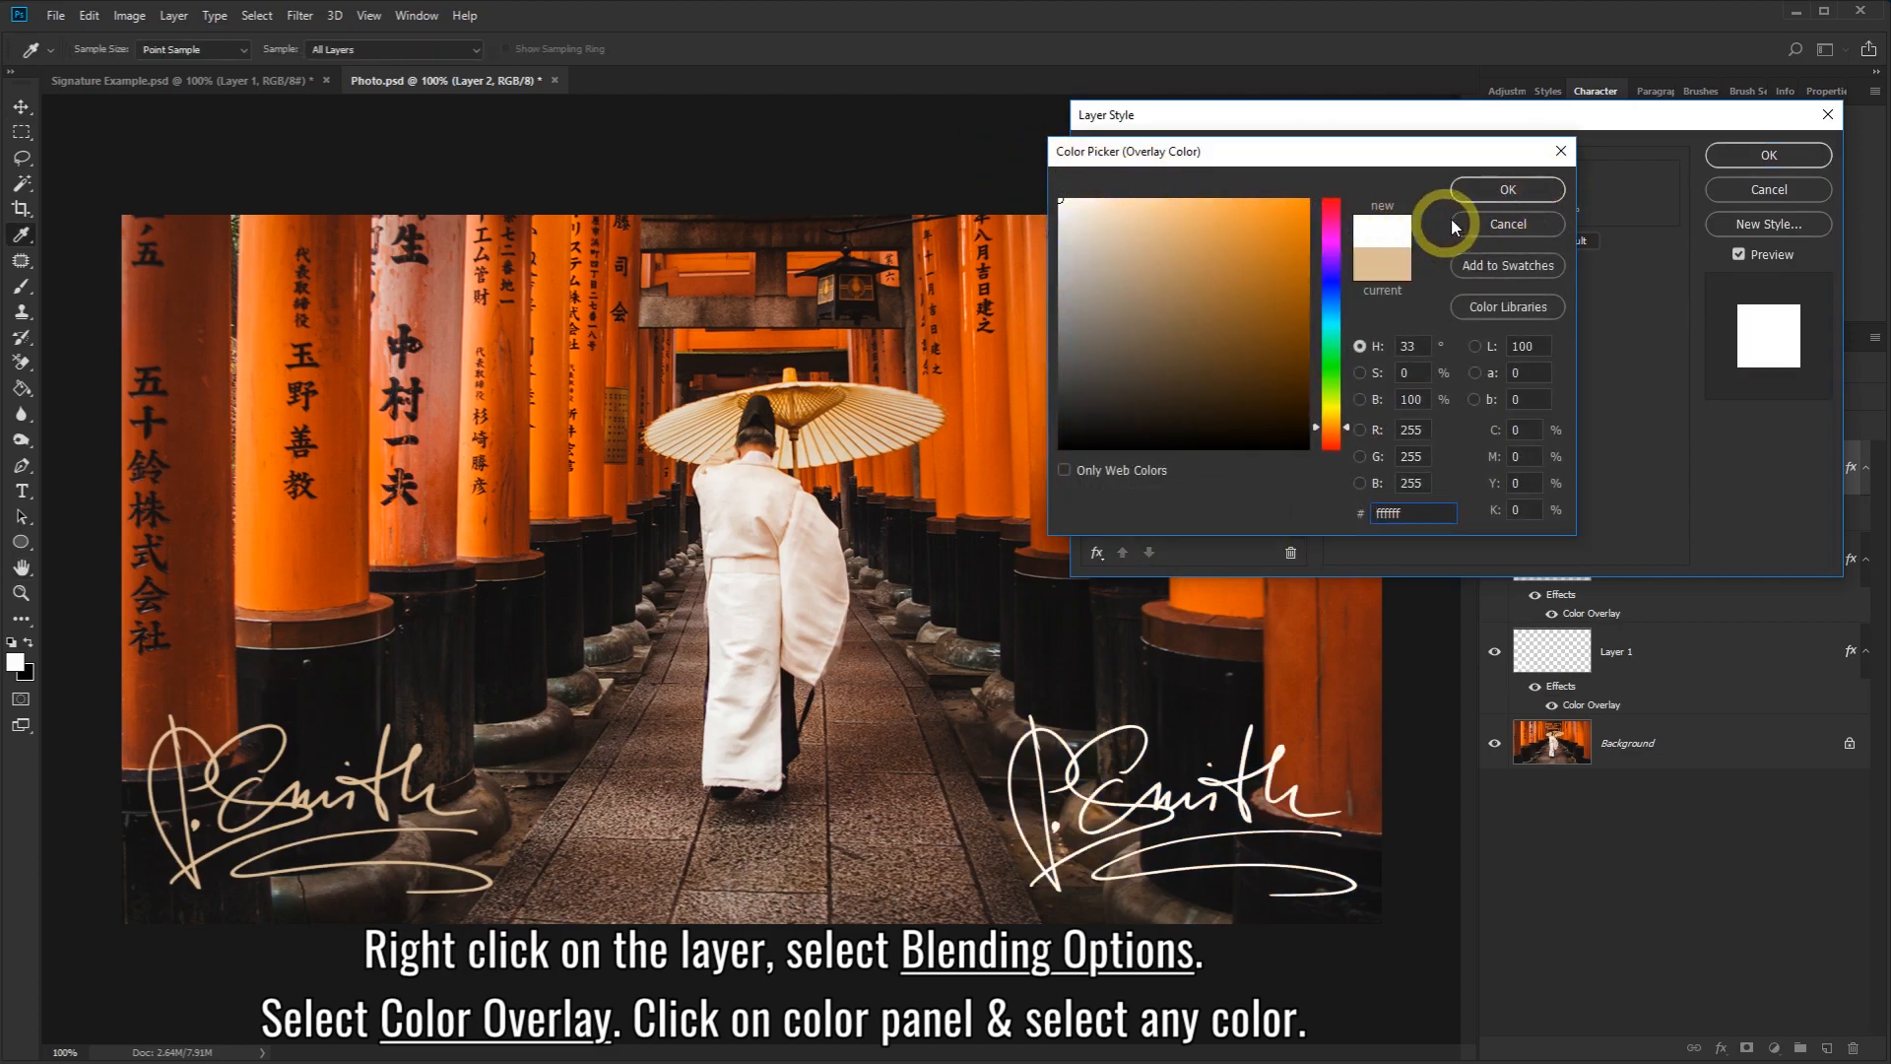
pyautogui.click(1490, 197)
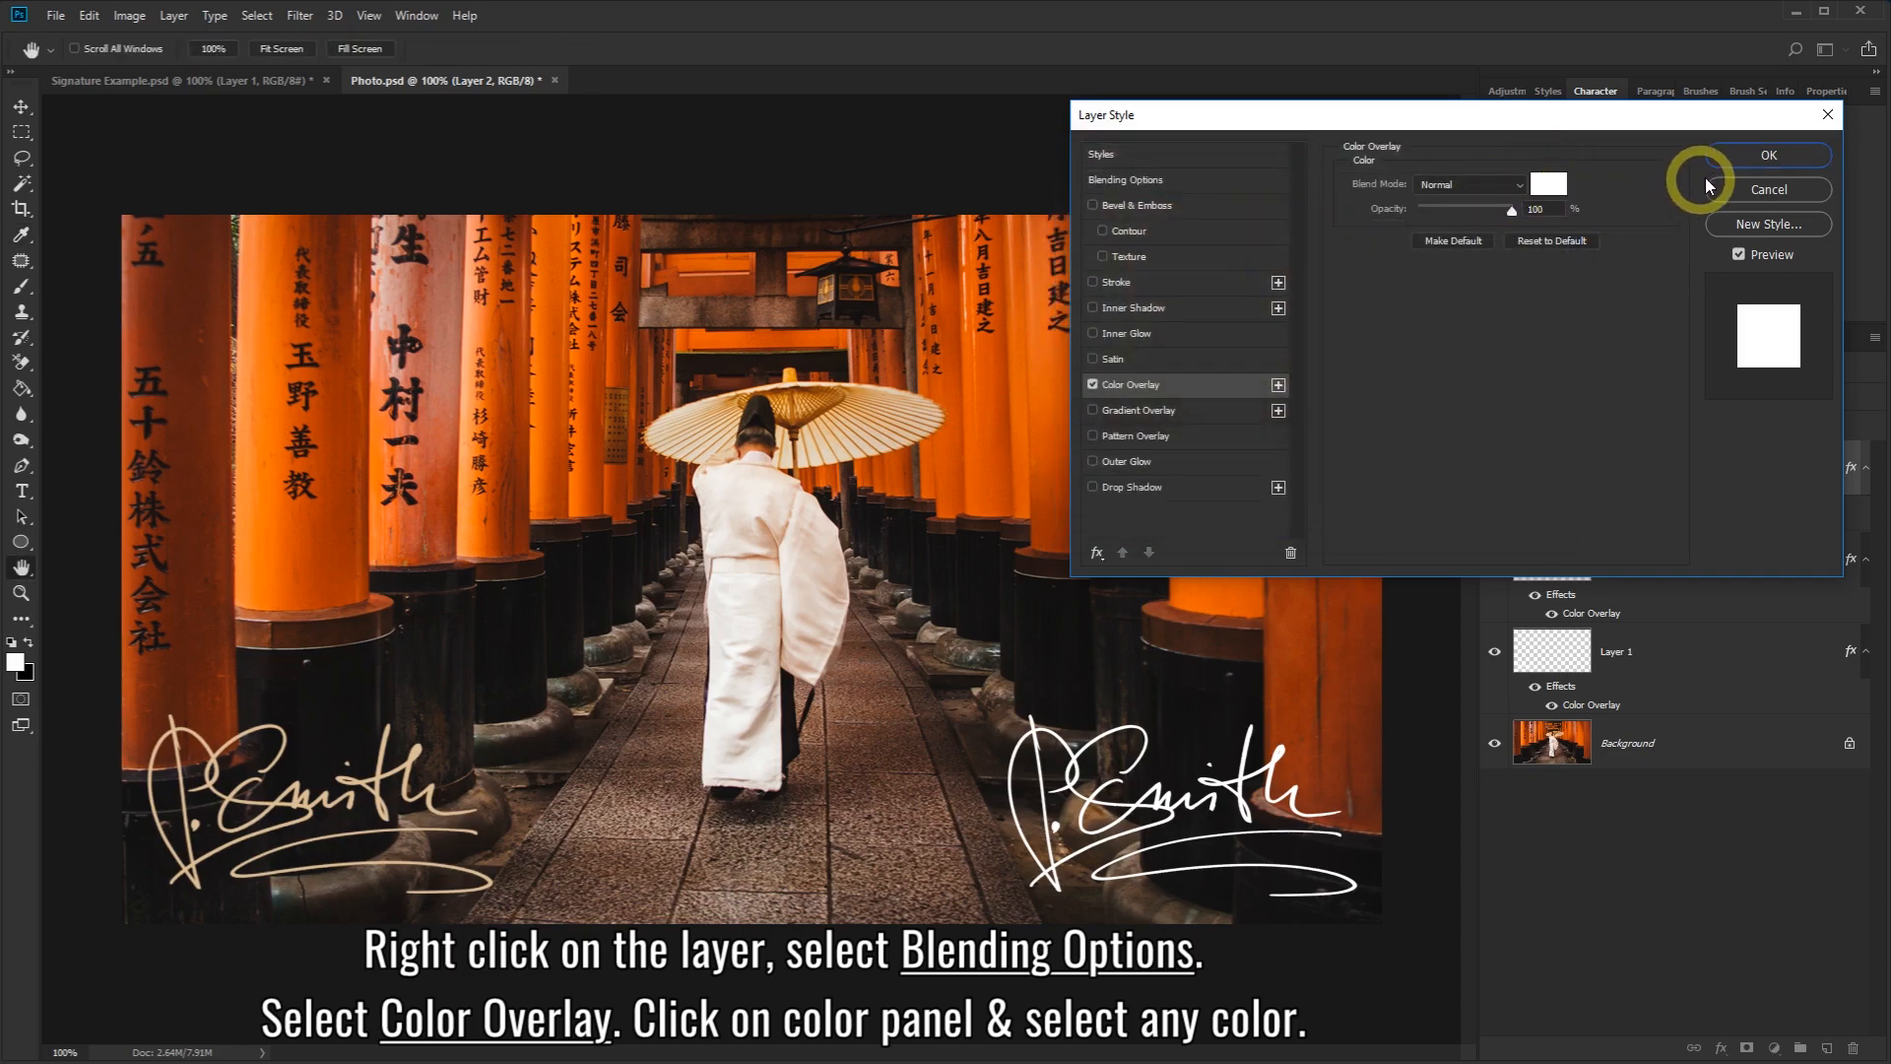
pyautogui.click(1738, 158)
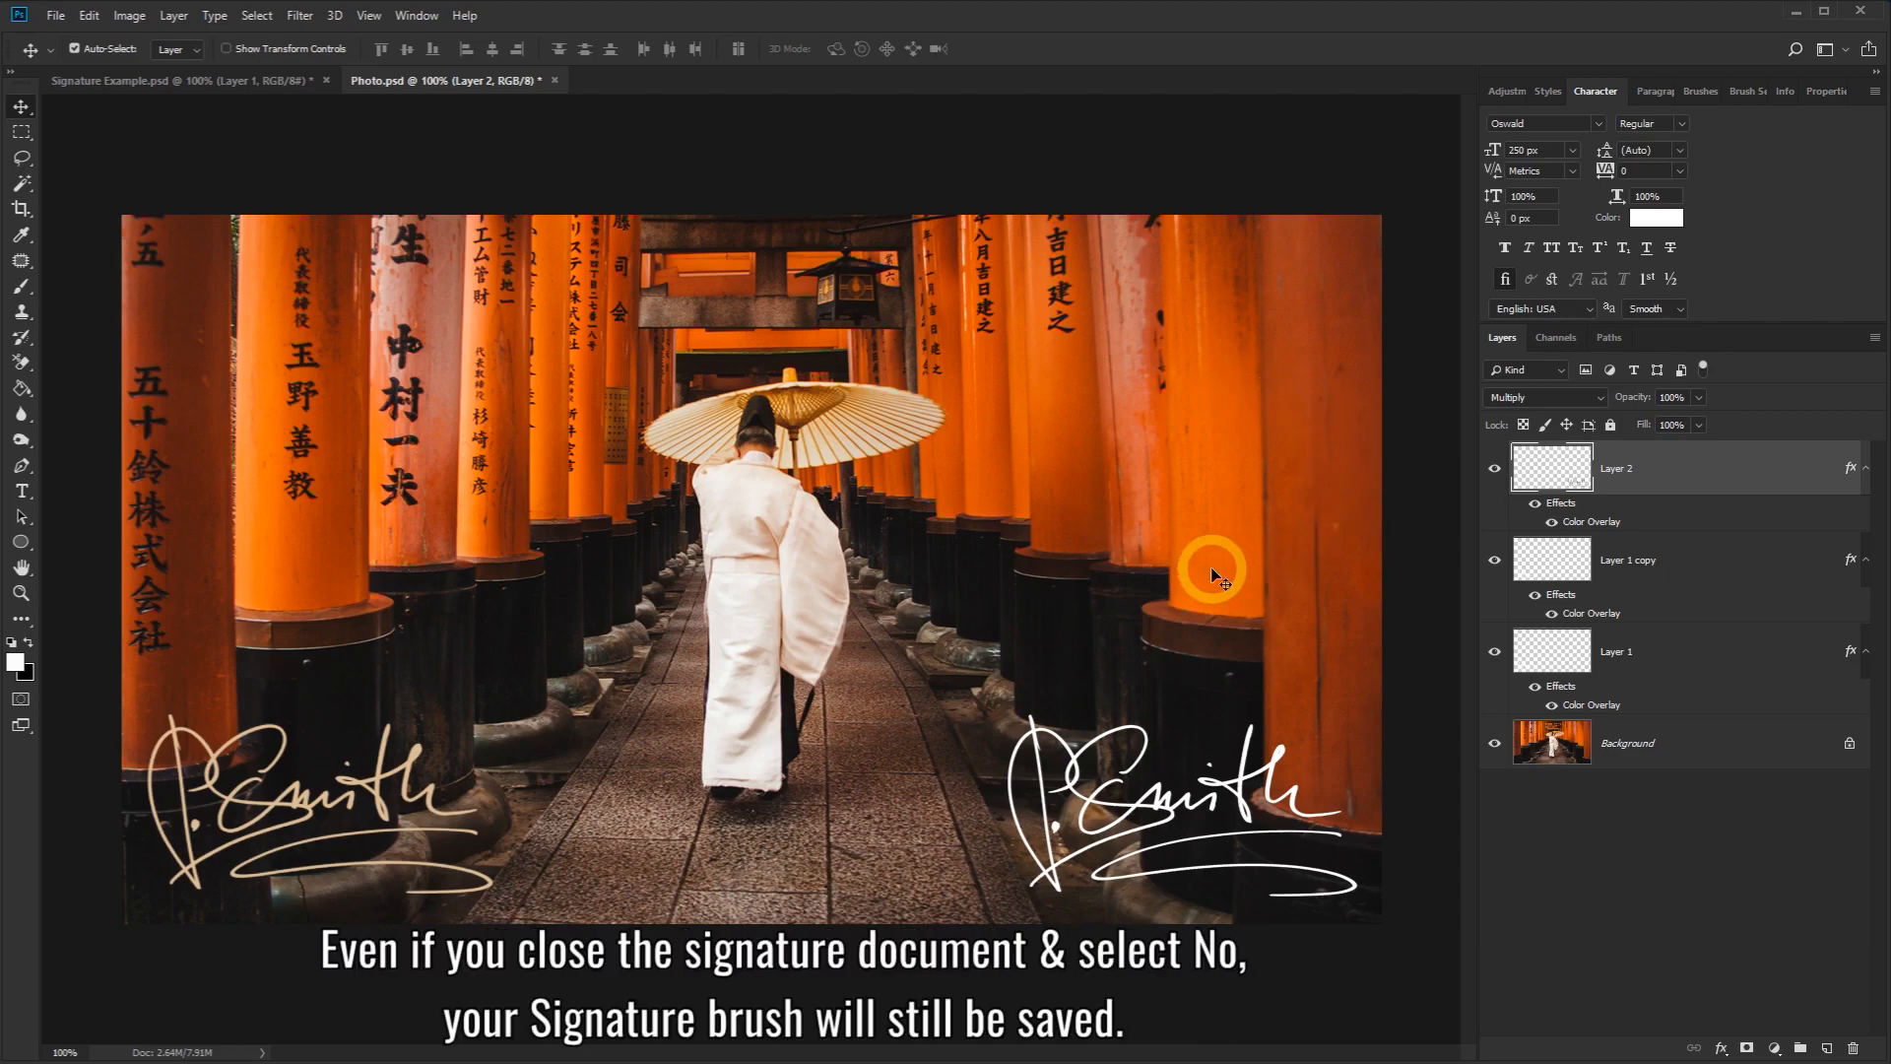
# Step: Close Signature Example.psd without saving its changes
pyautogui.click(303, 80)
pyautogui.click(326, 79)
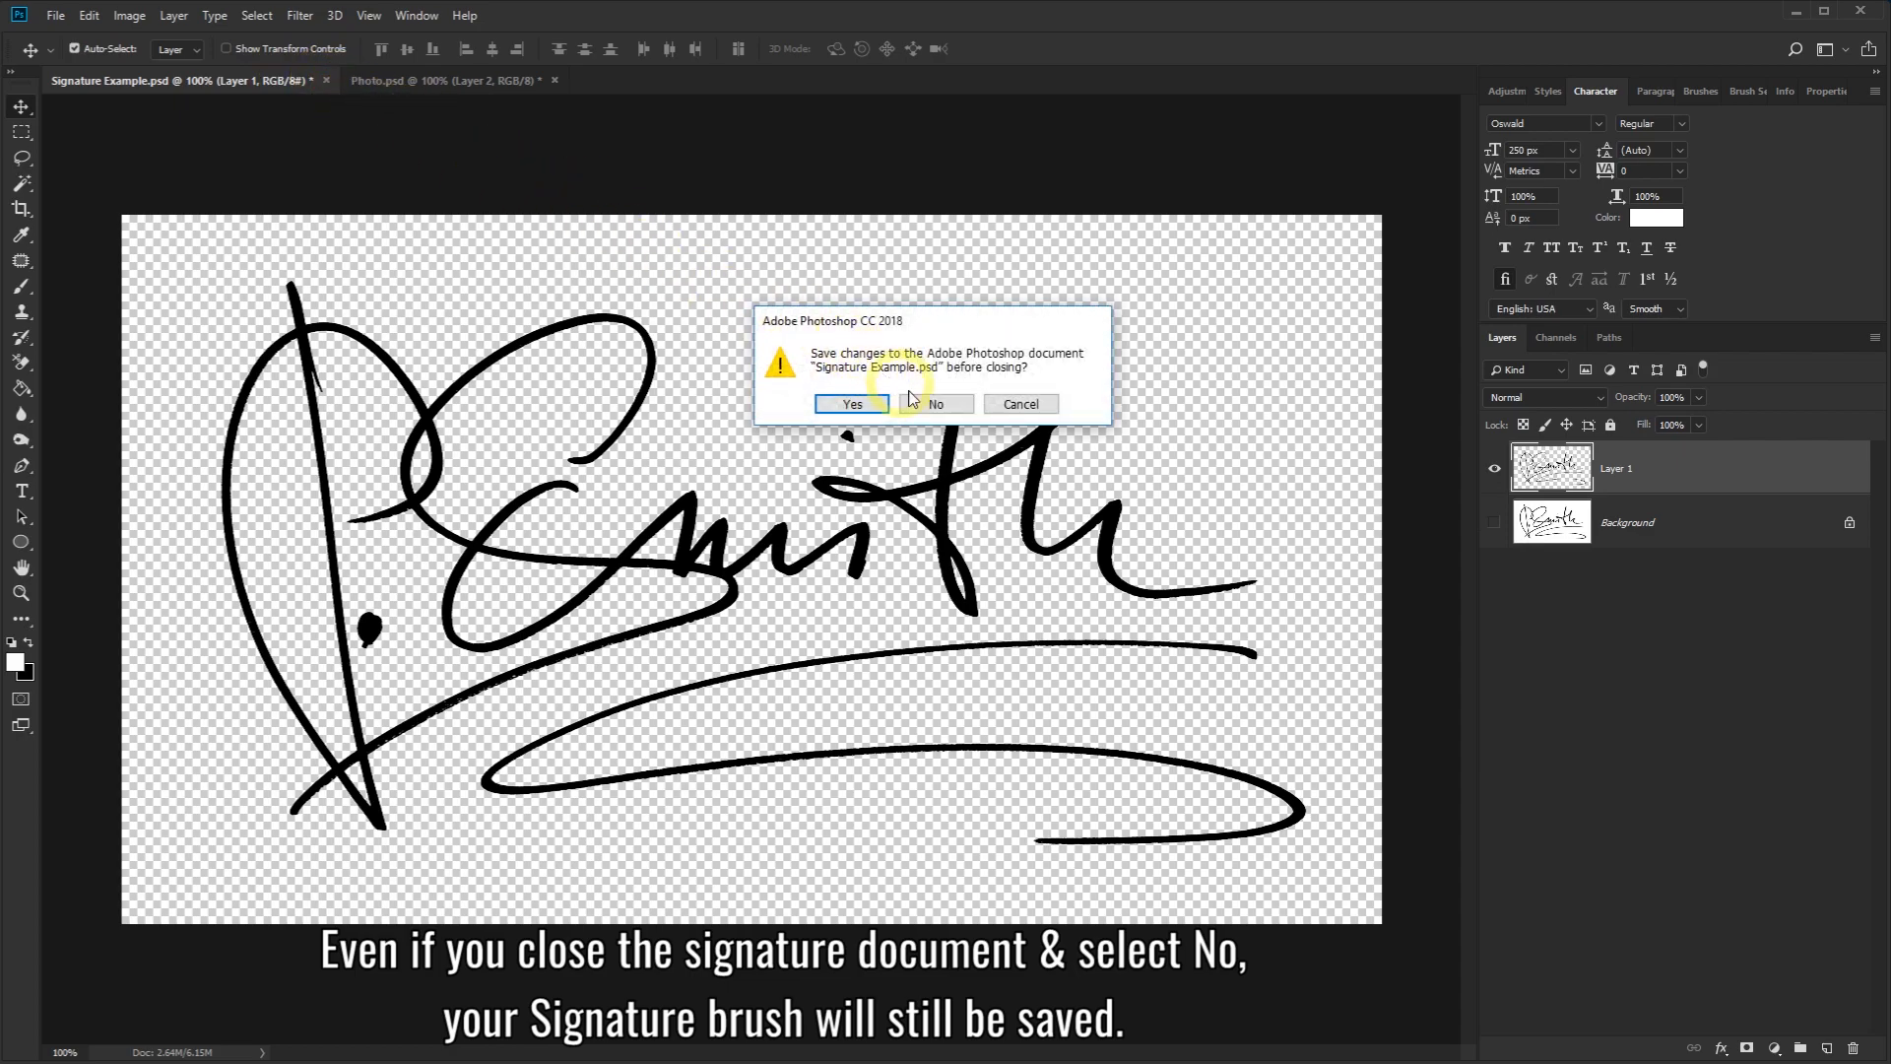
pyautogui.click(924, 405)
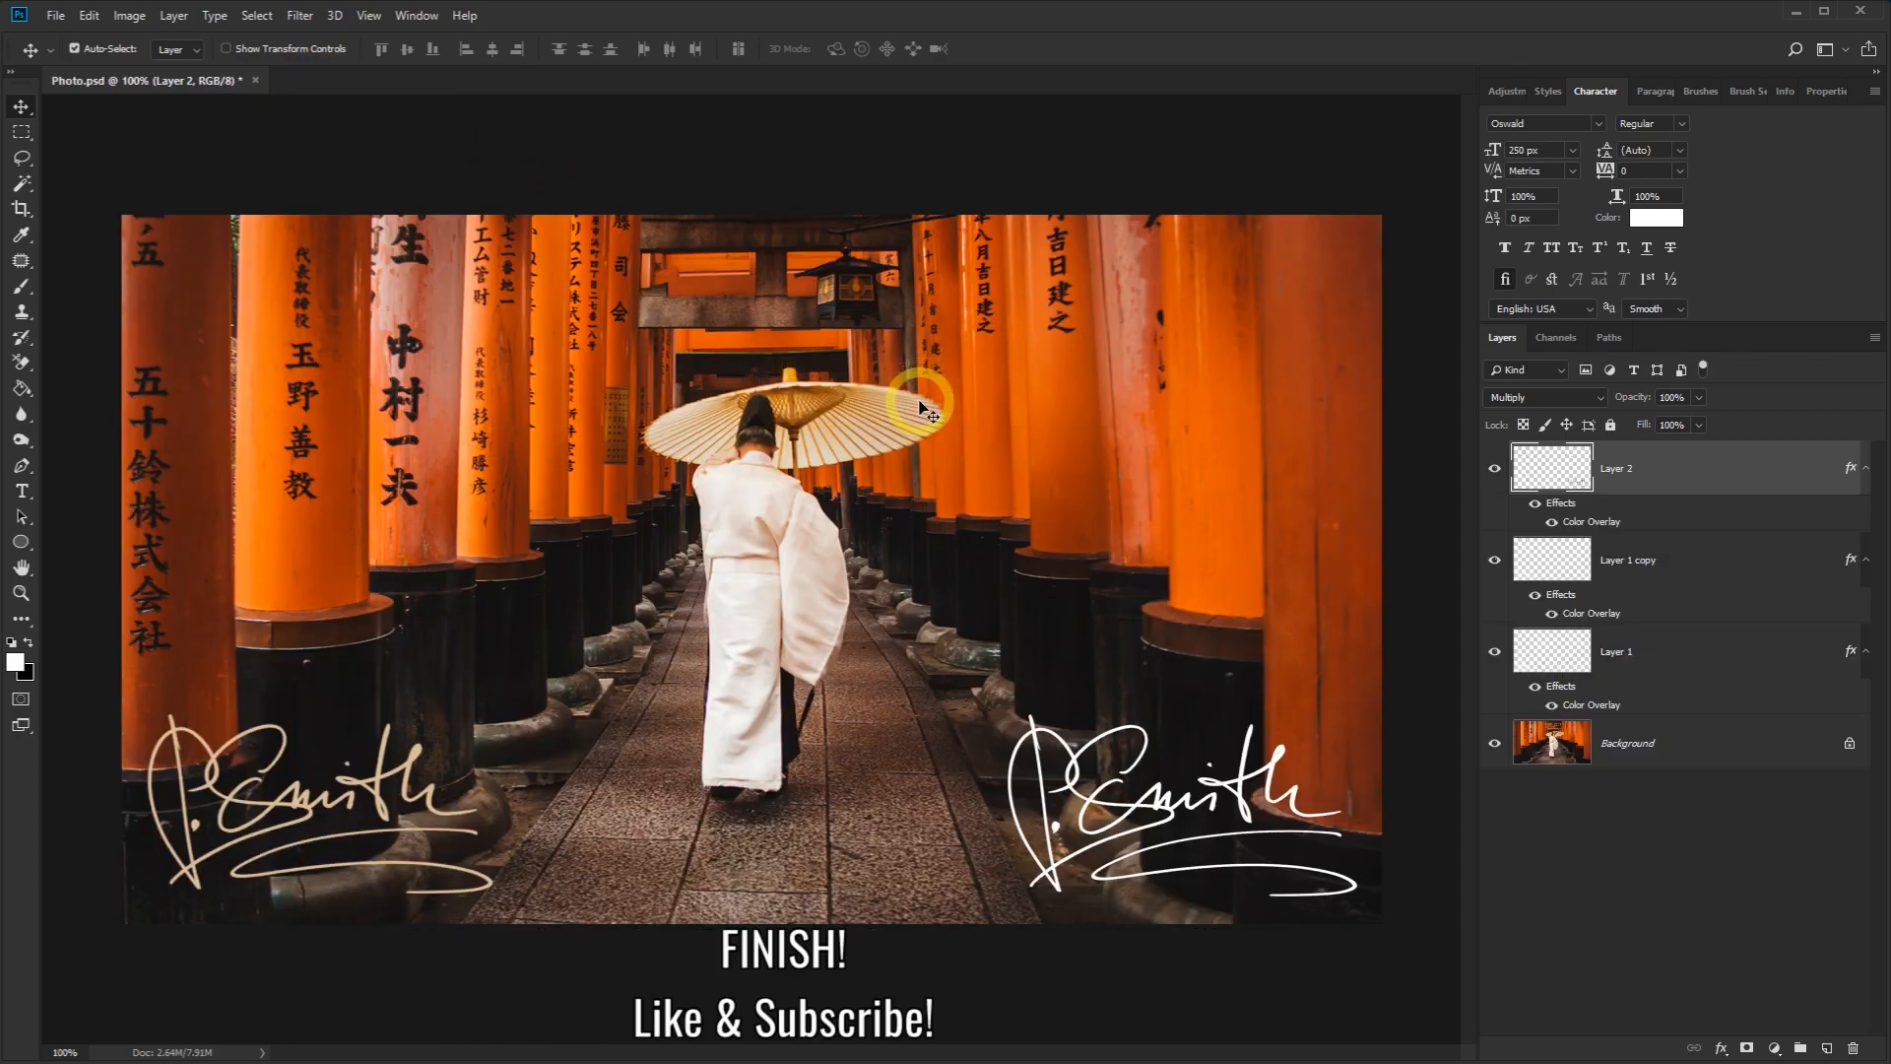